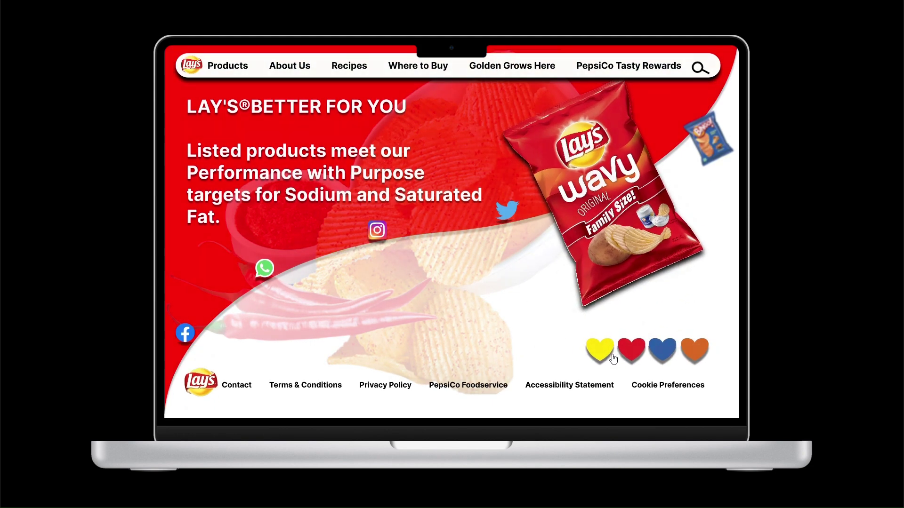
- Preview the finished Lay's page by switching between its red, orange, blue and yellow product variants with the coloured hearts
click(649, 355)
click(681, 355)
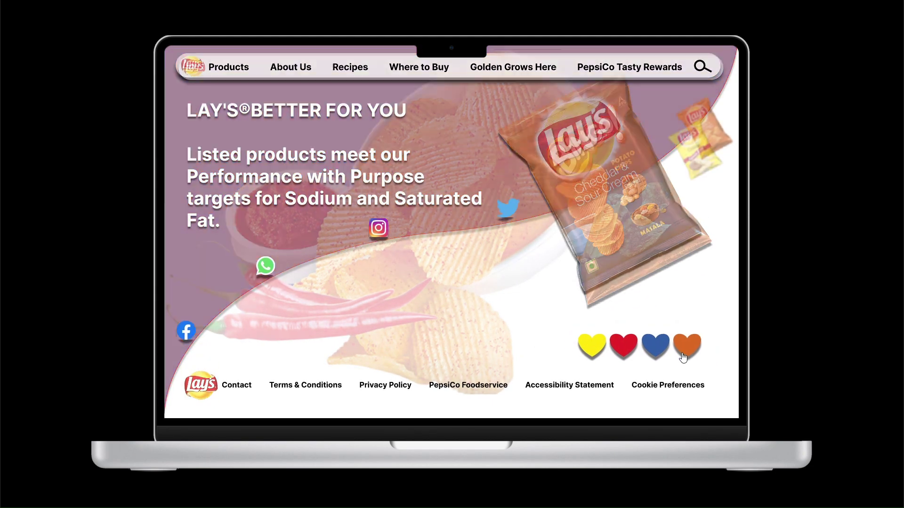
click(658, 353)
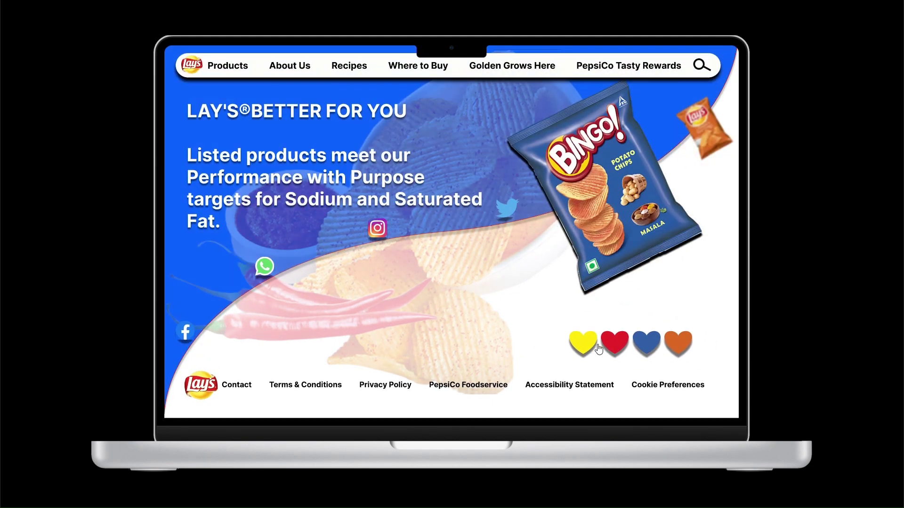
click(607, 351)
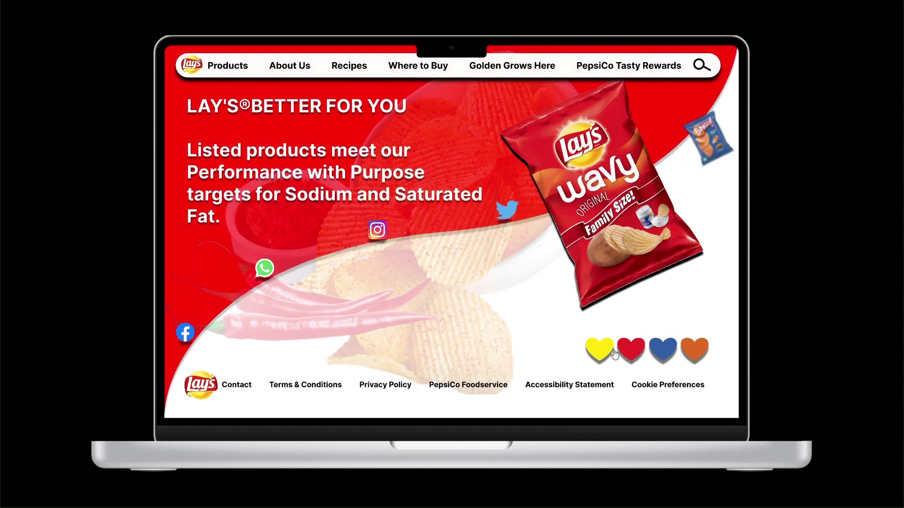
click(600, 351)
click(606, 354)
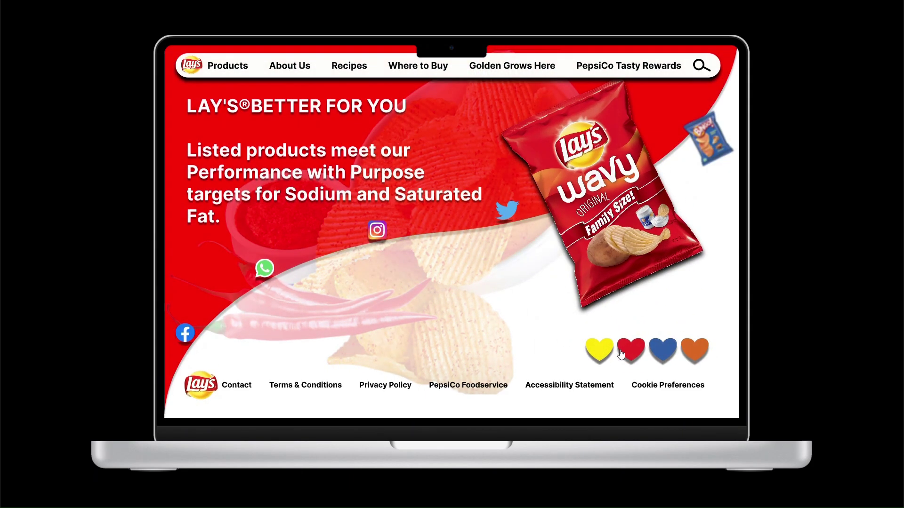
click(661, 350)
click(682, 357)
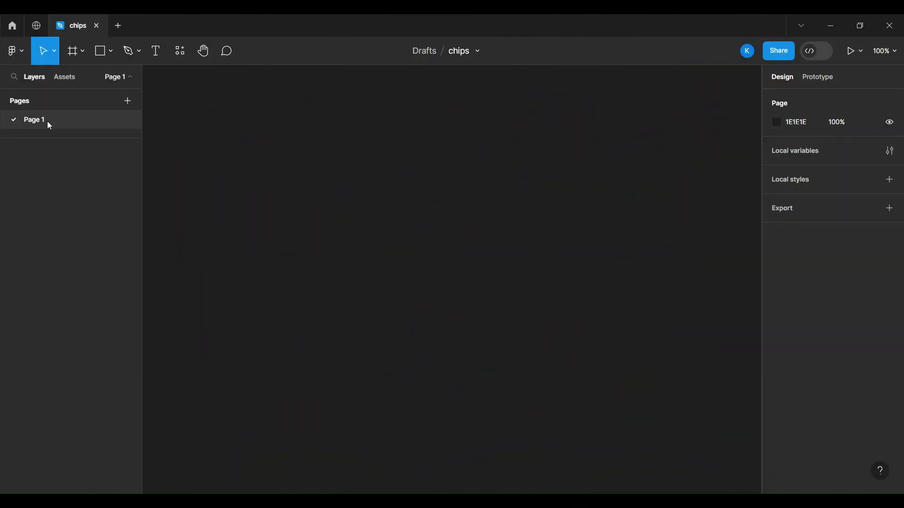
- Rename Page 1 to Background and add a MacBook Pro 14" frame measuring 1512 × 982
double_click(48, 124)
text(Background)
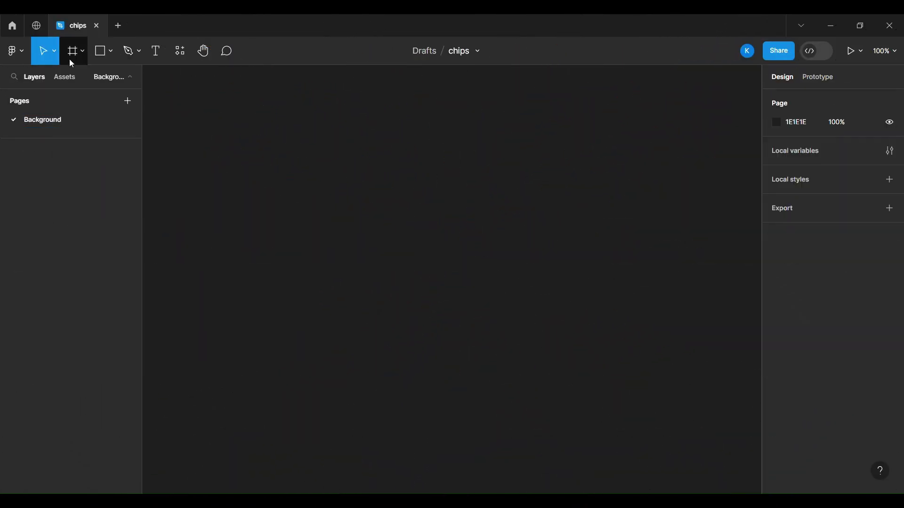
click(70, 57)
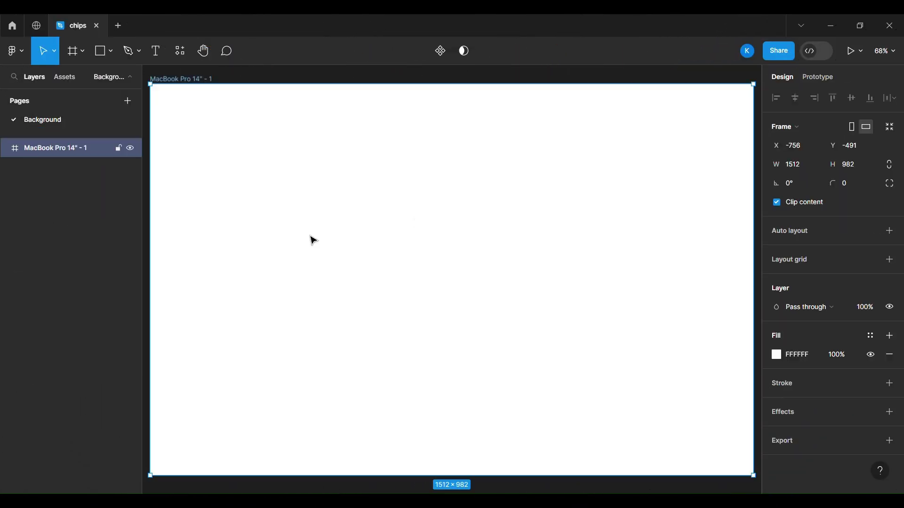
scroll(310, 239, left, 2)
scroll(644, 360, right, 2)
scroll(643, 360, left, 1)
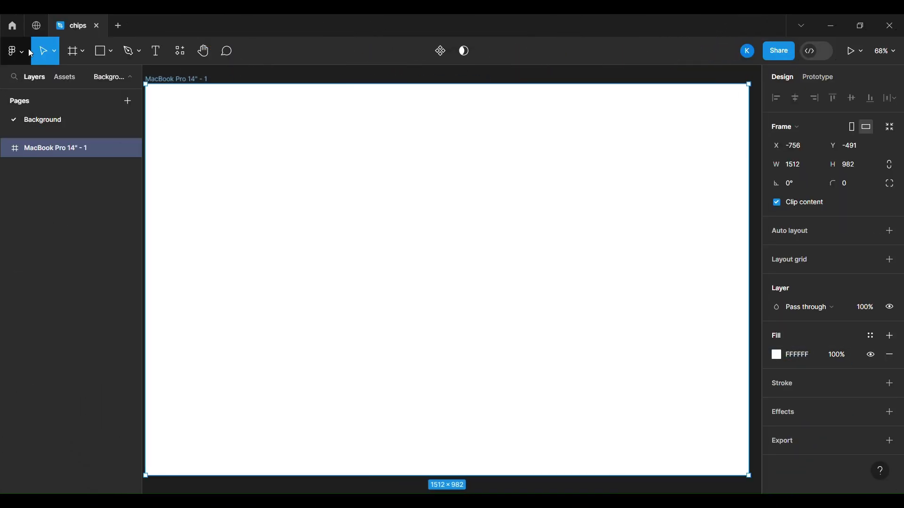
- Place the yellow Lay's Classic bag image in the frame's right half at 399 × 518 and tilt it about 19.5°
click(18, 51)
mouse_move(46, 120)
click(217, 147)
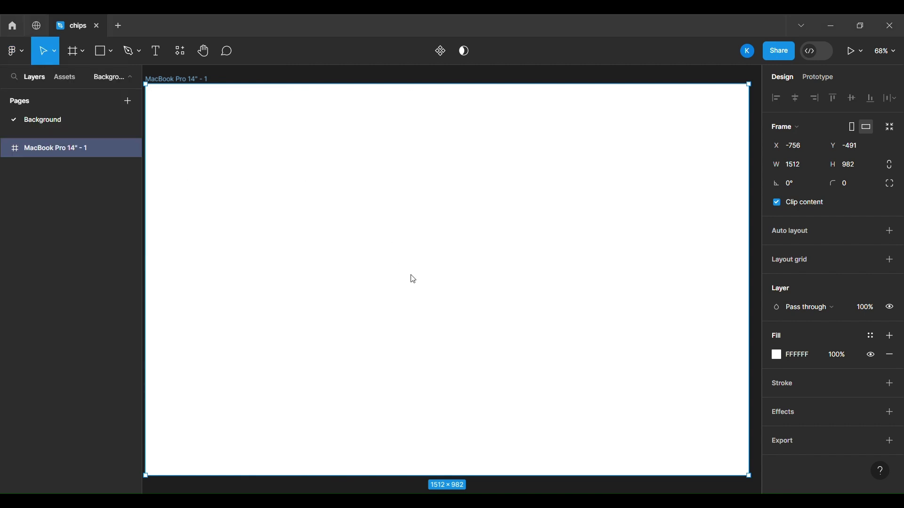
drag(556, 143, 717, 347)
drag(667, 285, 605, 257)
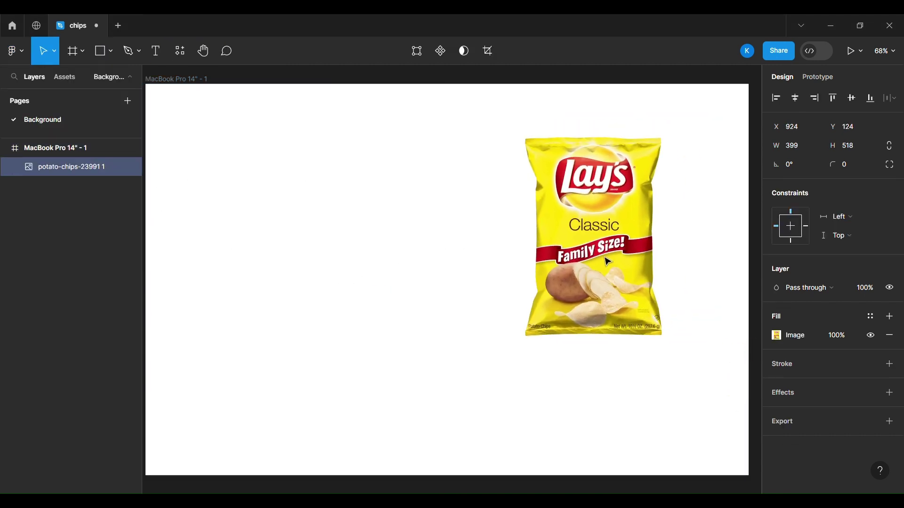
drag(521, 340, 557, 359)
click(519, 359)
- Import the red Lay's Wavy, blue Bingo and orange Lay's bag images as small pictures in a row right of the yellow bag
scroll(518, 359, right, 3)
click(15, 50)
mouse_move(63, 103)
click(178, 155)
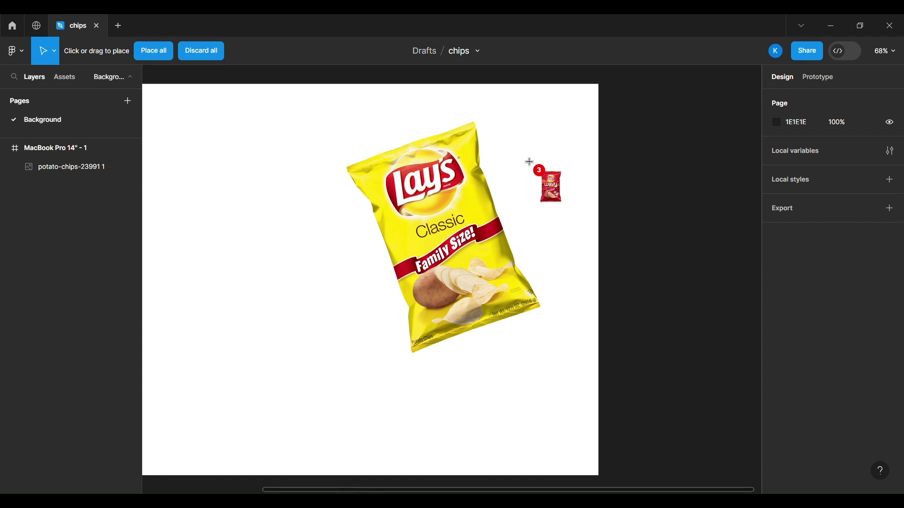
click(531, 161)
click(604, 137)
click(661, 122)
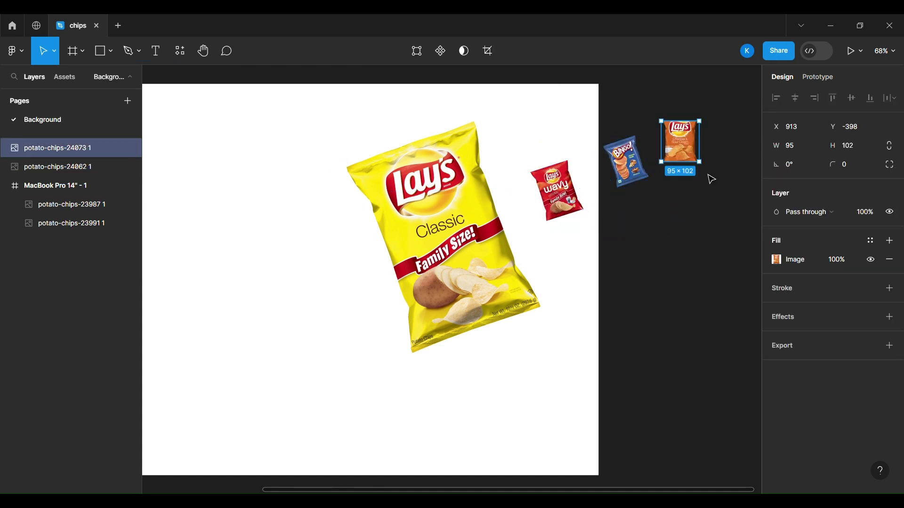
- Set the small red Wavy bag's height to 113 and adjust its size and tilt
click(560, 191)
click(855, 145)
text(113)
key(Return)
drag(591, 206, 605, 233)
text(8)
- Set the blue Bingo bag's width and height to 118
click(626, 162)
click(801, 148)
text(118)
click(852, 147)
text(118)
- Tilt the orange Lay's bag about 19° and enlarge it to match the other small bags
click(680, 141)
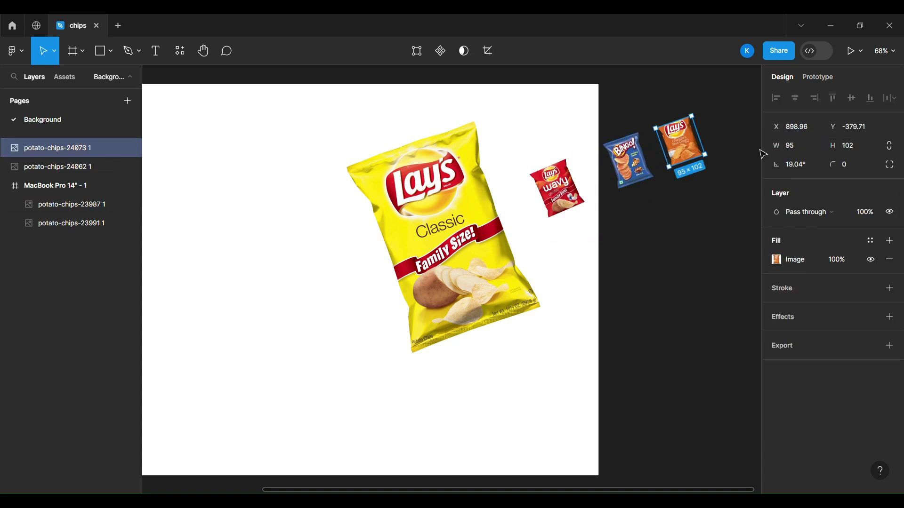
text(8)
click(685, 141)
drag(710, 155, 711, 161)
- Fine-tune the size and tilt of the small red, blue and orange bags so they look consistent
click(560, 190)
drag(591, 204, 593, 211)
click(628, 163)
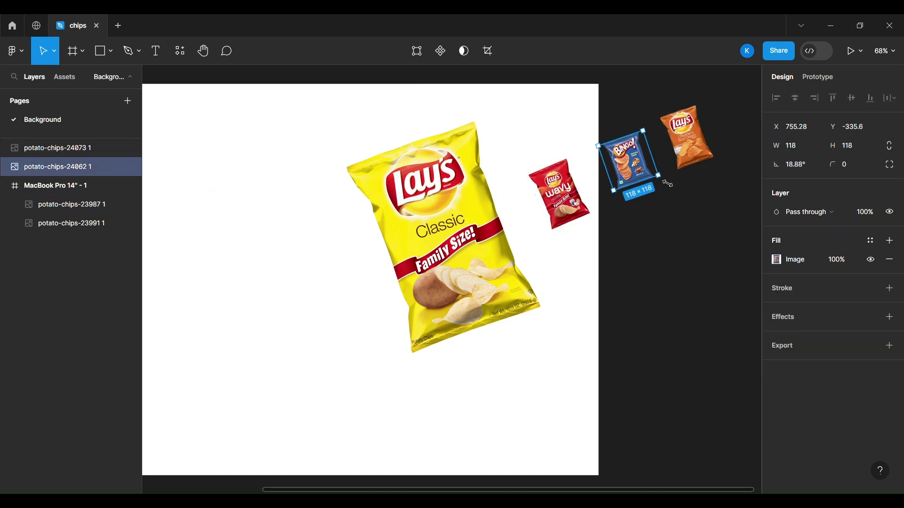
drag(657, 176, 658, 180)
click(564, 193)
click(629, 188)
click(685, 141)
drag(720, 165, 734, 164)
click(736, 165)
- Change the MacBook Pro 14" frame's fill to the dark yellow C9B403
click(56, 185)
click(776, 373)
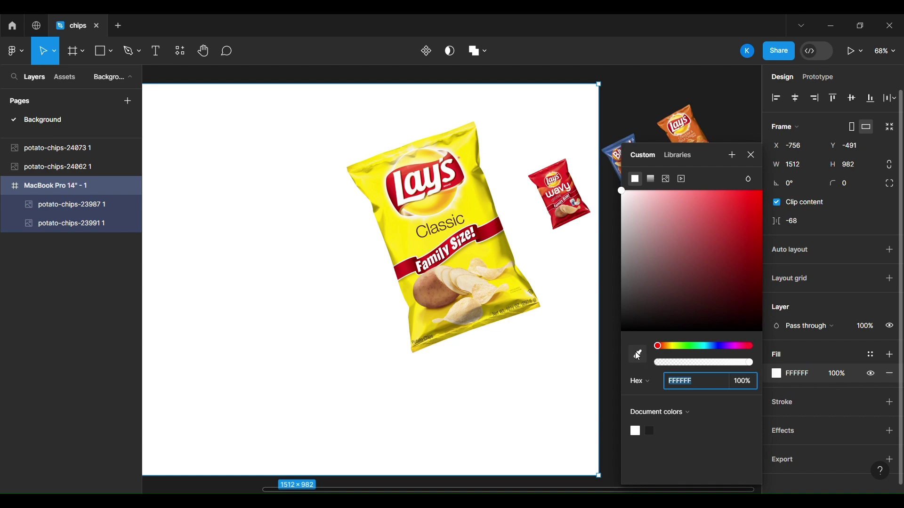
click(671, 345)
click(755, 199)
click(761, 224)
- Add a drop shadow with 50% opacity to the large yellow Lay's bag
click(490, 270)
click(889, 392)
click(776, 411)
click(693, 442)
text(50)
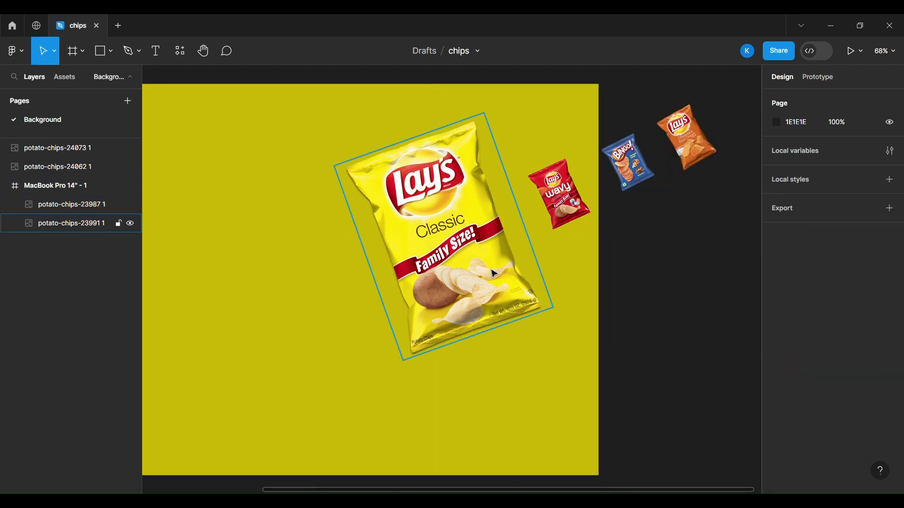
click(490, 271)
click(776, 411)
click(647, 292)
click(571, 202)
click(15, 51)
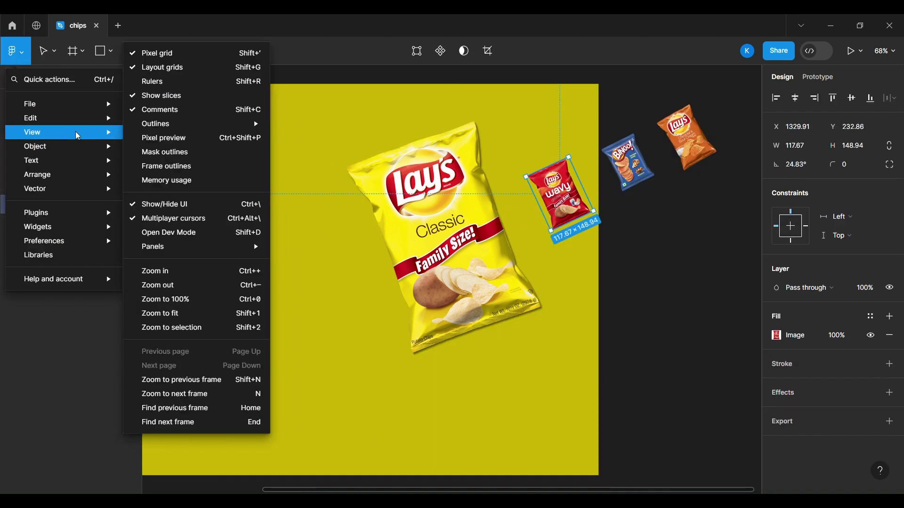
right_click(570, 211)
key(Escape)
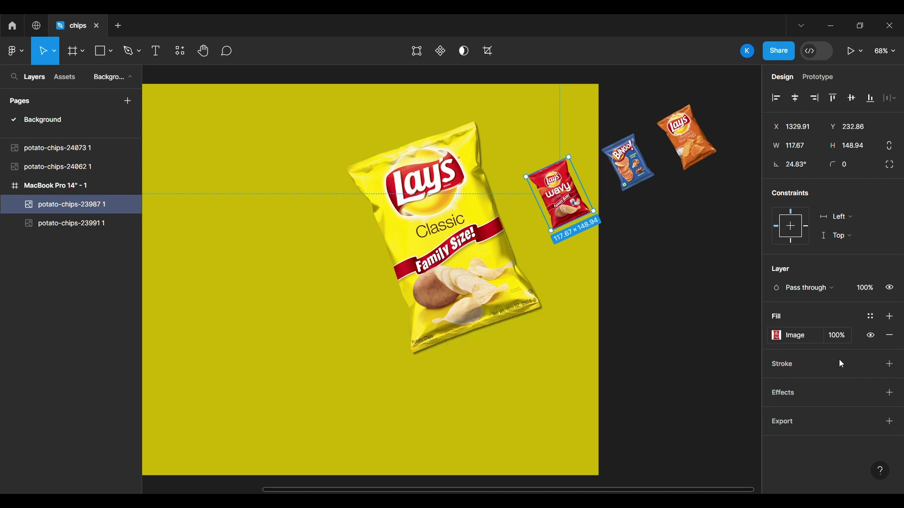
- Apply a layer blur to the small red, blue and orange bags, using a blur of 8 on the red one
click(888, 392)
click(889, 393)
click(818, 429)
click(807, 447)
click(776, 430)
text(8)
click(627, 162)
click(888, 317)
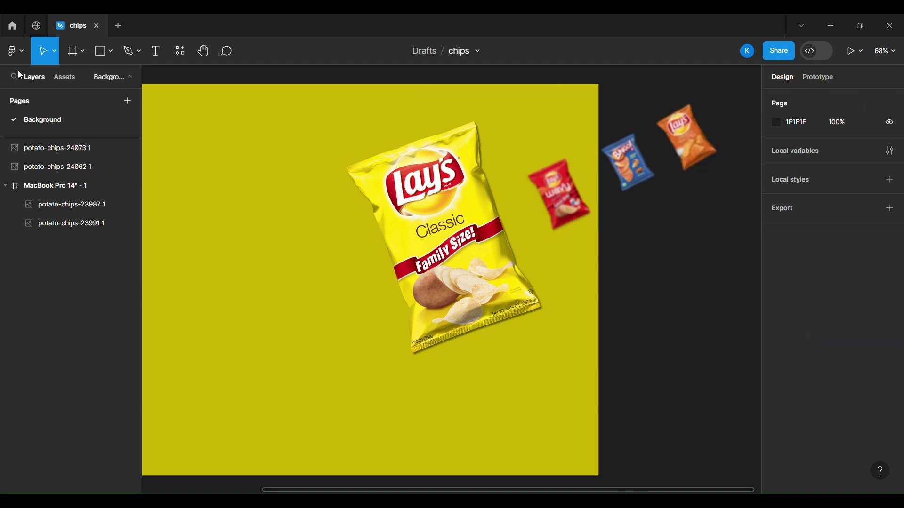
- Create a row of four 70 × 70 circles below the yellow bag and fill the first with yellow sampled from the bag
key(o)
drag(379, 383, 407, 411)
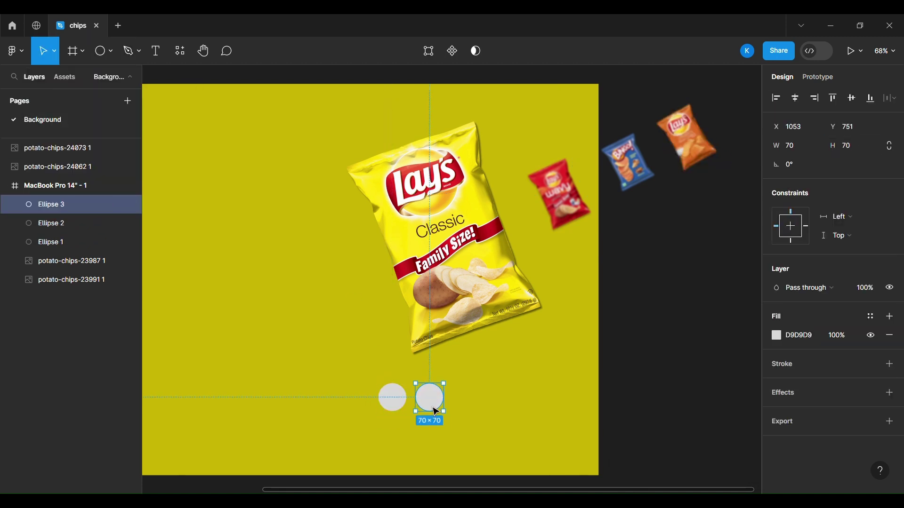
click(392, 397)
click(776, 335)
click(637, 354)
click(494, 254)
- Fill the second, third and fourth circles with red, blue and orange sampled from the matching small bags
click(429, 398)
click(776, 335)
click(637, 354)
click(555, 207)
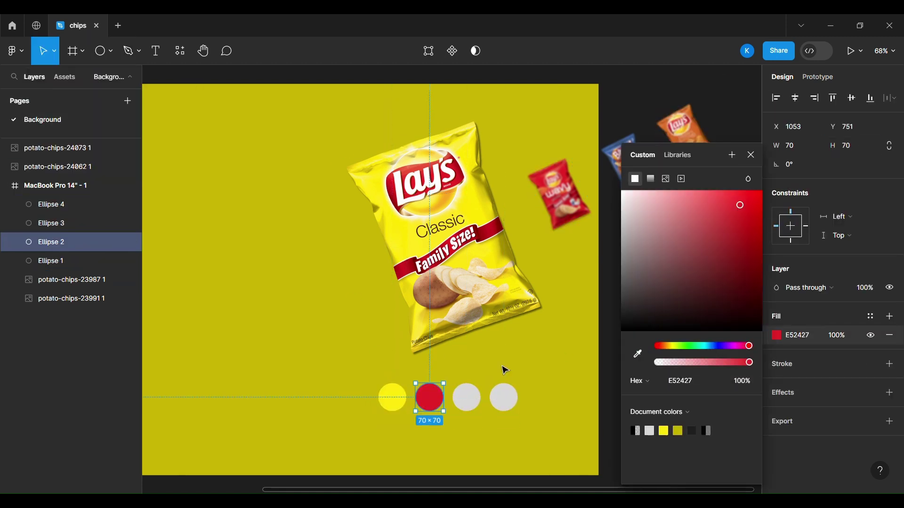
click(615, 166)
click(503, 397)
click(776, 335)
click(637, 354)
click(696, 126)
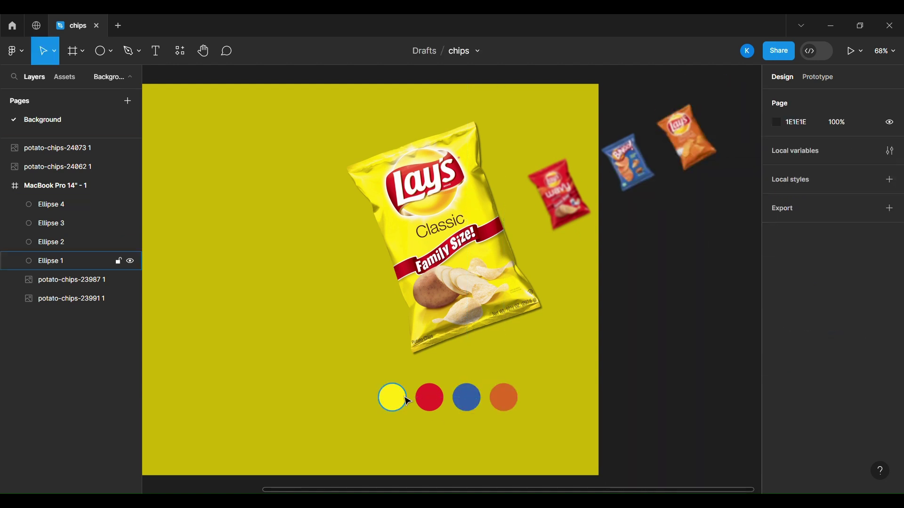
- Add a drop shadow with 100% opacity to the yellow circle
click(398, 398)
click(888, 392)
click(776, 412)
click(693, 470)
text(100)
click(651, 362)
- Strengthen the large yellow bag's drop shadow to 100% opacity and increase its vertical offset
click(490, 292)
click(489, 291)
click(776, 411)
click(651, 425)
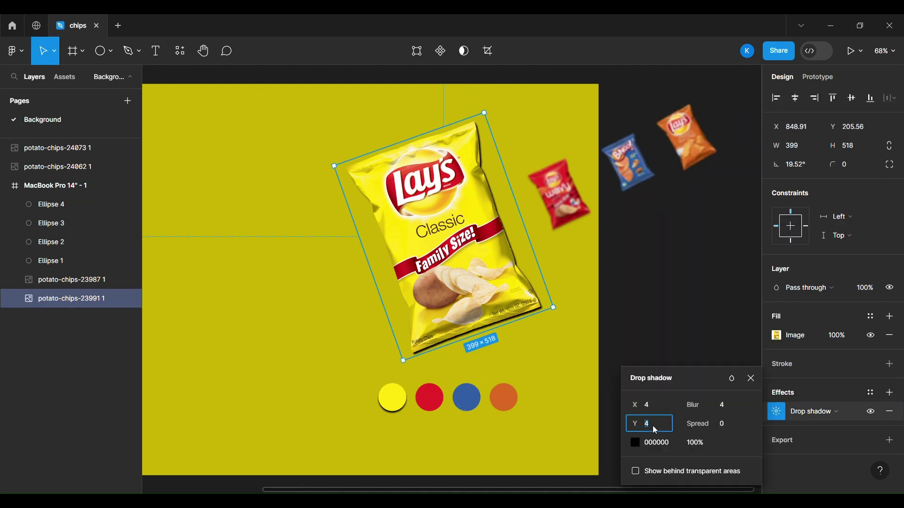
- Add matching drop shadows to the red, blue and orange circles, with 100% opacity on the orange one
click(437, 399)
click(889, 392)
click(466, 399)
click(889, 393)
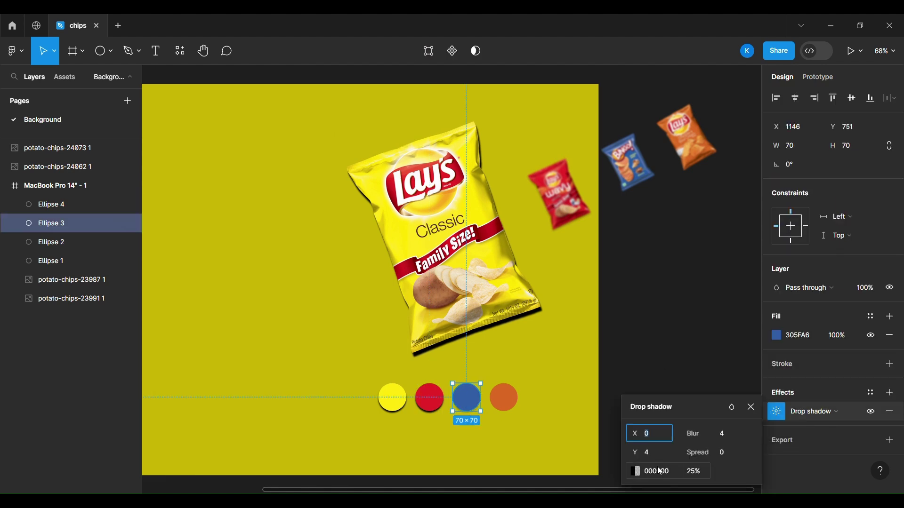
click(515, 401)
click(888, 393)
click(775, 411)
click(695, 472)
text(100)
- Move all four circles together so the row ends in line with the yellow bag's lower-right corner
click(69, 206)
shift+click(69, 226)
shift+click(69, 260)
drag(430, 404, 466, 401)
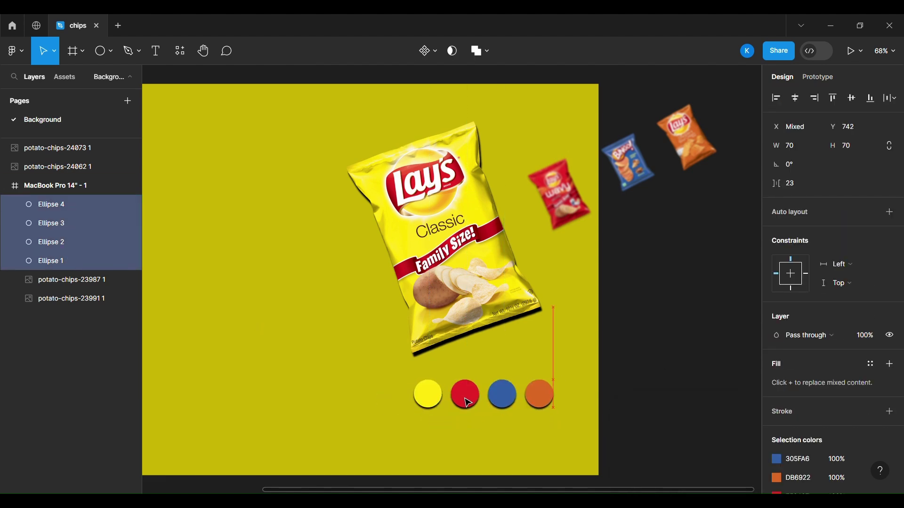
- Duplicate the frame together with the blue and orange bags outside it and place the copy to the right of the original
scroll(642, 381, right, 2)
click(51, 151)
shift+click(52, 186)
key(ctrl+d)
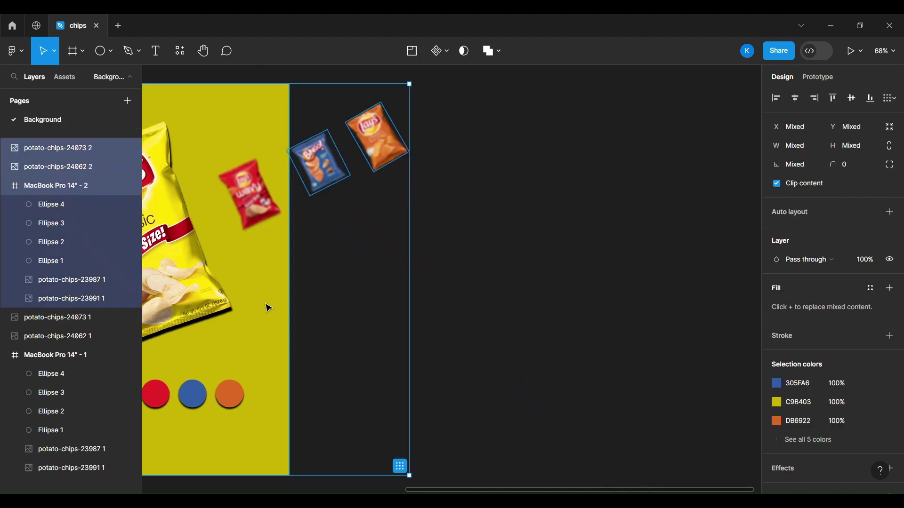
drag(268, 307, 531, 258)
scroll(530, 258, right, 6)
click(530, 258)
- Try to send the copied frame's yellow bag to the back and set the blue bag's layer blur to 0
click(451, 244)
right_click(395, 256)
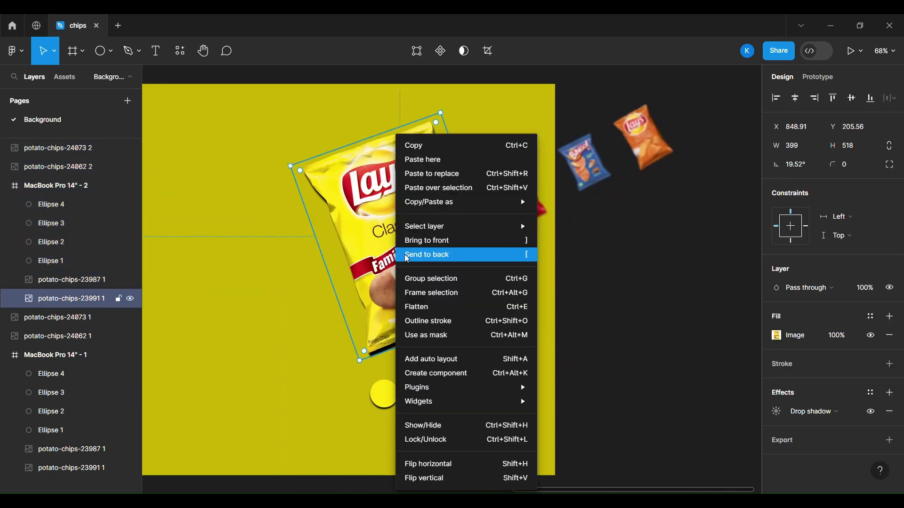
click(405, 256)
click(584, 163)
click(776, 335)
click(659, 369)
text(0)
click(403, 235)
- Try to move the blue Bingo bag over the yellow bag and size it to 399 × 518
drag(584, 163, 388, 219)
click(800, 148)
text(399)
click(854, 147)
text(518)
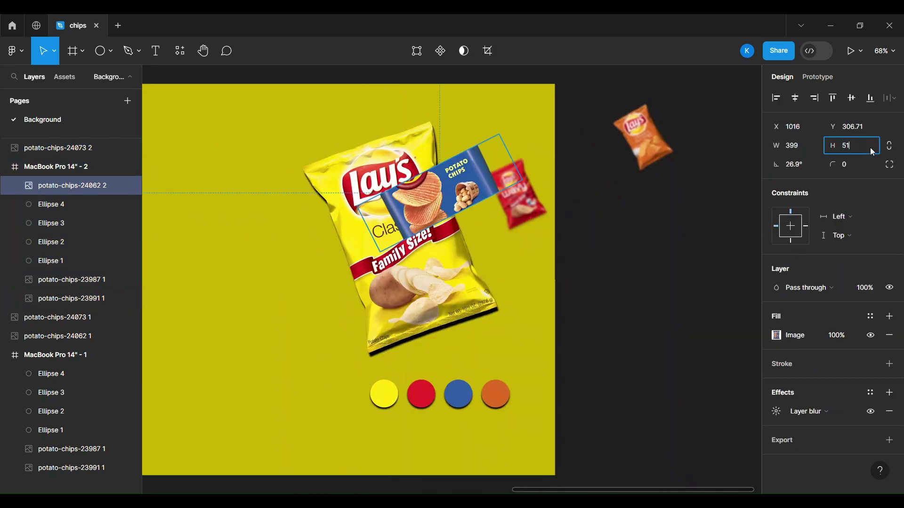
- Try to align the enlarged blue bag's position and tilt with the yellow bag, and move the yellow bag out of the way
drag(471, 254, 399, 222)
drag(543, 309, 532, 325)
mouse_move(455, 321)
mouse_down()
mouse_move(653, 265)
mouse_move(455, 321)
mouse_up()
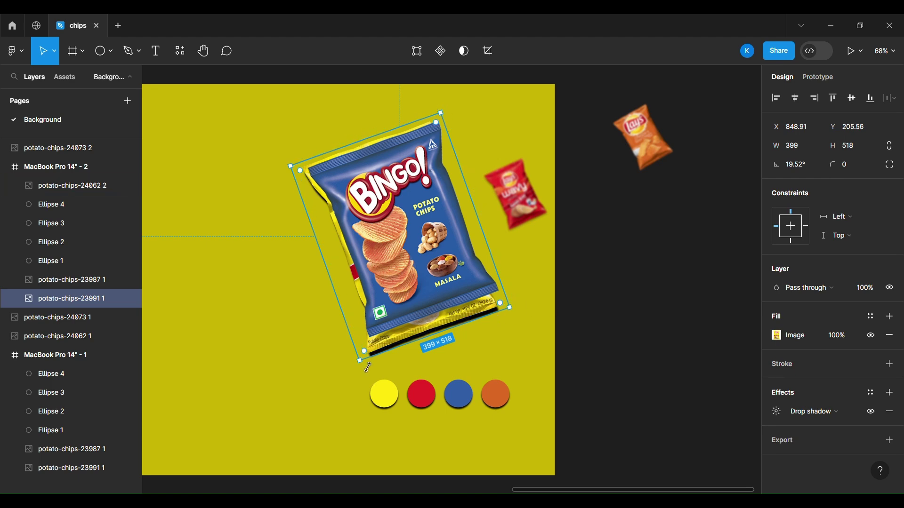
drag(400, 331, 593, 303)
drag(704, 280, 388, 228)
- Undo the blue bag's placement, resizing and blur changes in the duplicated frame
key(ctrl+z)
key(ctrl+z)
key(ctrl+z)
key(ctrl+z)
key(ctrl+z)
key(ctrl+z)
key(ctrl+z)
key(ctrl+z)
key(ctrl+z)
key(ctrl+z)
key(ctrl+z)
key(ctrl+z)
- Set the red Wavy bag's layer blur to 0 in the duplicated frame
click(776, 429)
click(657, 463)
text(0)
- Move the yellow Lay's bag off to the side in the duplicated frame and size it to 114 × 128
drag(400, 239, 527, 230)
drag(628, 317, 643, 307)
click(801, 149)
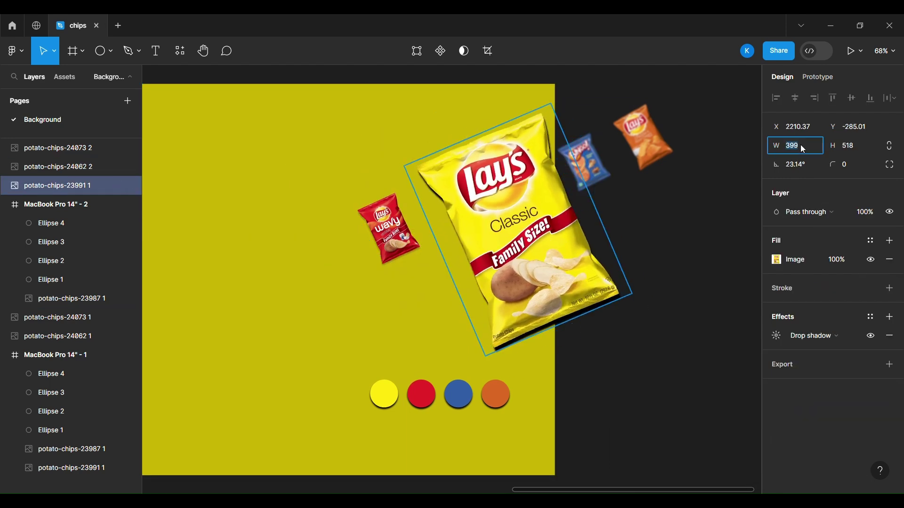
text(114)
key(Tab)
text(128)
- Change the small yellow bag's effect to layer blur and line it up diagonally after the small blue and orange bags
click(813, 335)
click(812, 354)
drag(587, 216, 589, 212)
drag(537, 193, 690, 118)
drag(588, 167, 526, 181)
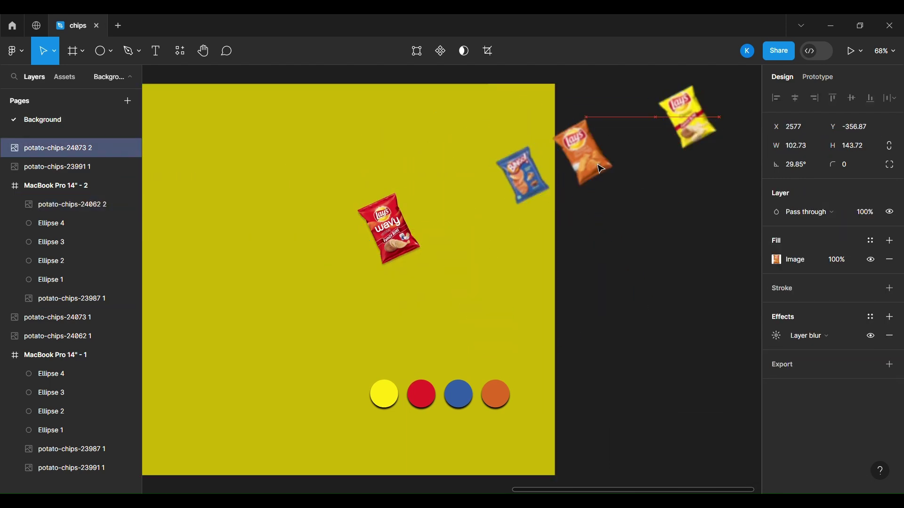
drag(687, 117, 637, 130)
drag(523, 175, 522, 182)
- Size the red Wavy bag to 399 × 518 in the second frame
click(383, 235)
click(386, 230)
click(800, 145)
text(399)
click(862, 146)
text(518)
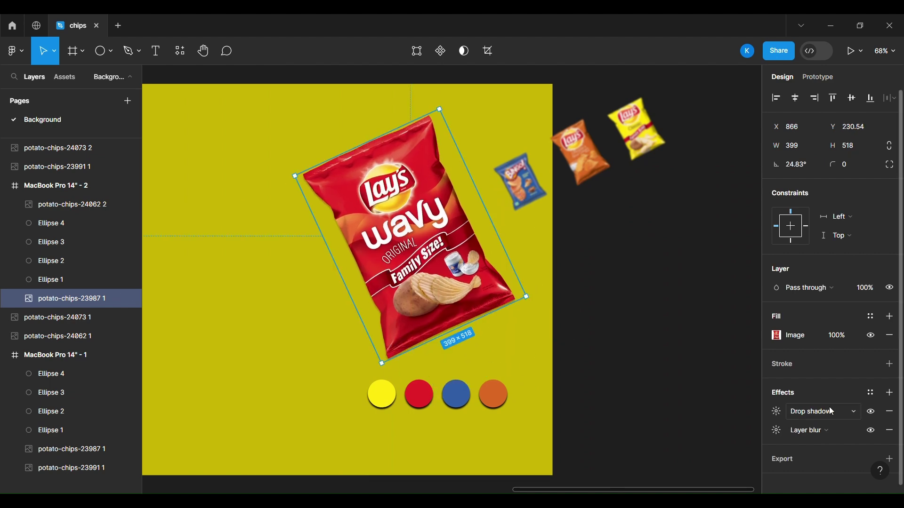
- Set the drop shadow opacity of the large red Wavy bag to 100%
click(776, 411)
click(697, 442)
text(10)
click(631, 347)
- Change the second frame's background fill to red to match the Wavy bag
scroll(452, 277, left, 2)
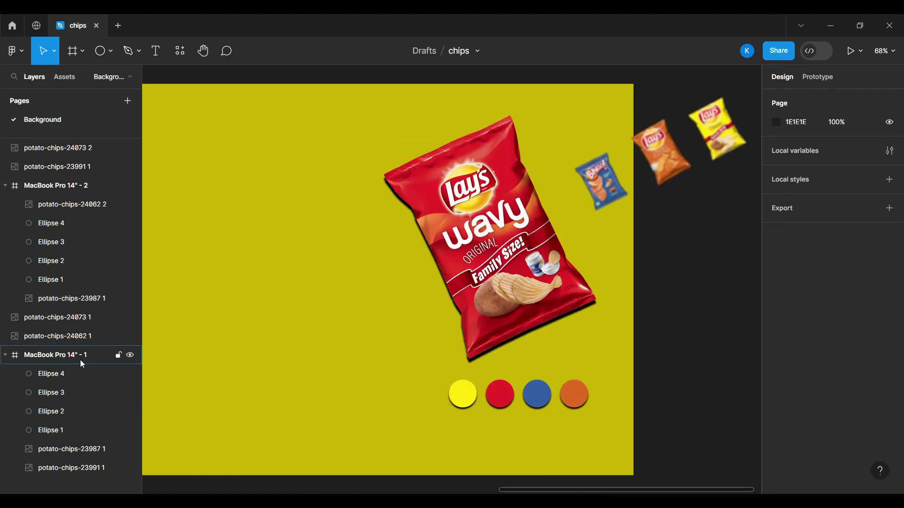
scroll(452, 277, left, 5)
click(78, 187)
scroll(452, 278, right, 4)
click(775, 354)
click(636, 354)
key(ctrl+z)
key(ctrl+z)
key(ctrl+z)
key(ctrl+z)
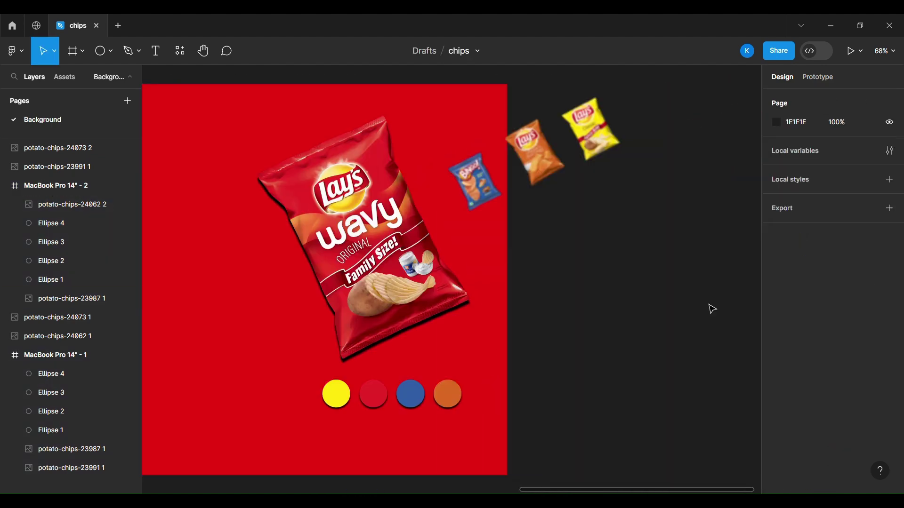
key(ctrl+z)
key(ctrl+z)
key(ctrl+z)
key(ctrl+z)
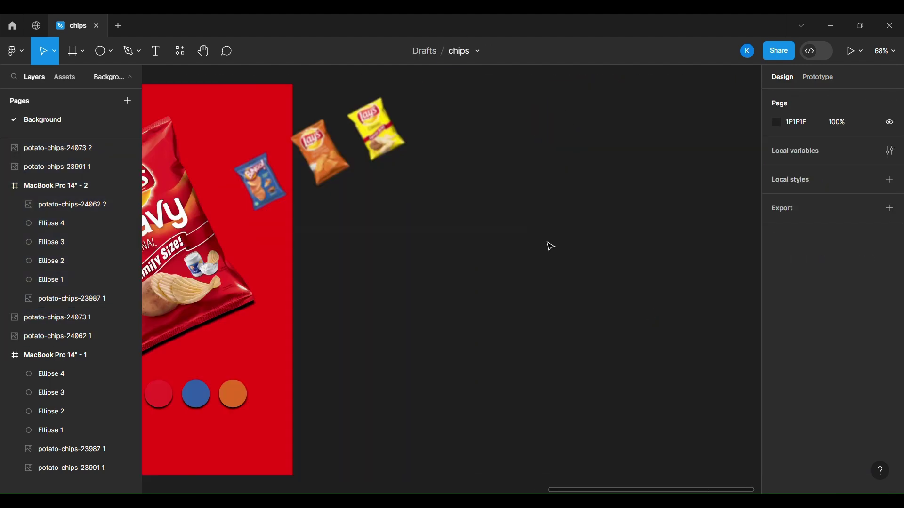
- Duplicate the red frame together with the small orange and yellow bags beside it
key(ctrl+shift+z)
key(ctrl+shift+z)
key(ctrl+shift+z)
key(ctrl+shift+z)
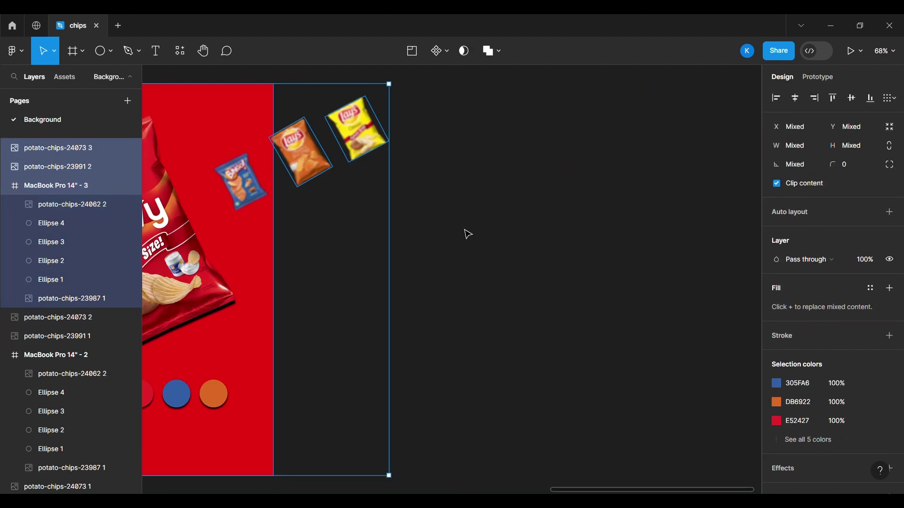
- Size the red Wavy bag to 114 × 128 in the third frame and swap its place with the small blue bag
key(ctrl+shift+z)
key(ctrl+shift+z)
key(ctrl+shift+z)
key(ctrl+shift+z)
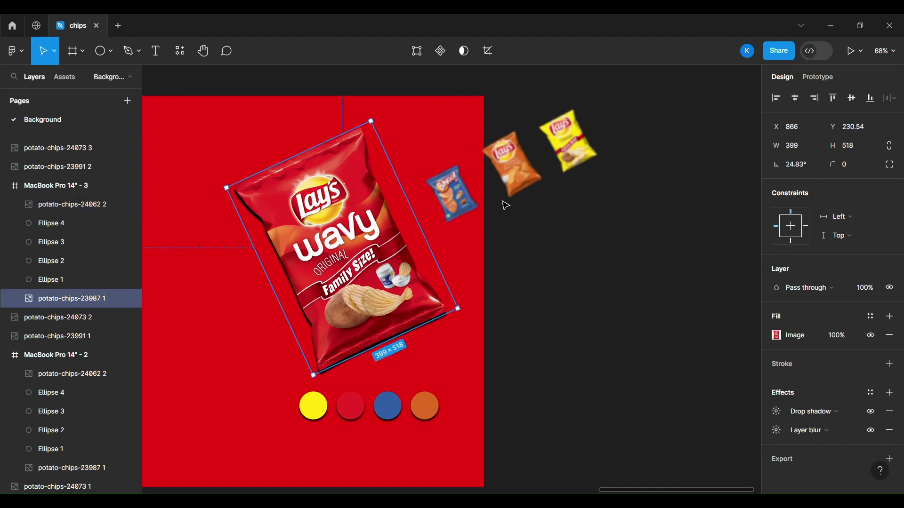
key(ctrl+shift+z)
key(ctrl+shift+z)
click(776, 411)
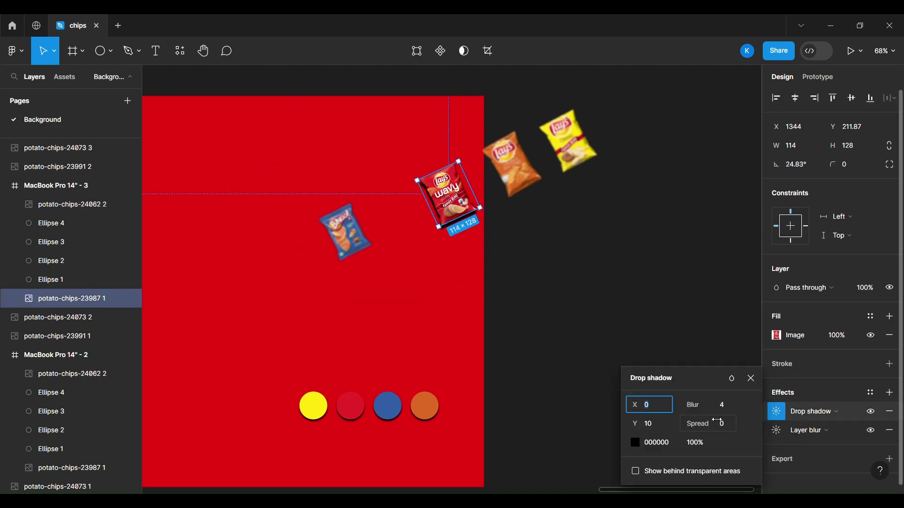
- Blur the small red Wavy bag and remove the layer blur from the blue Bingo bag in the third frame
key(ctrl+shift+z)
key(ctrl+shift+z)
key(ctrl+shift+z)
key(ctrl+shift+z)
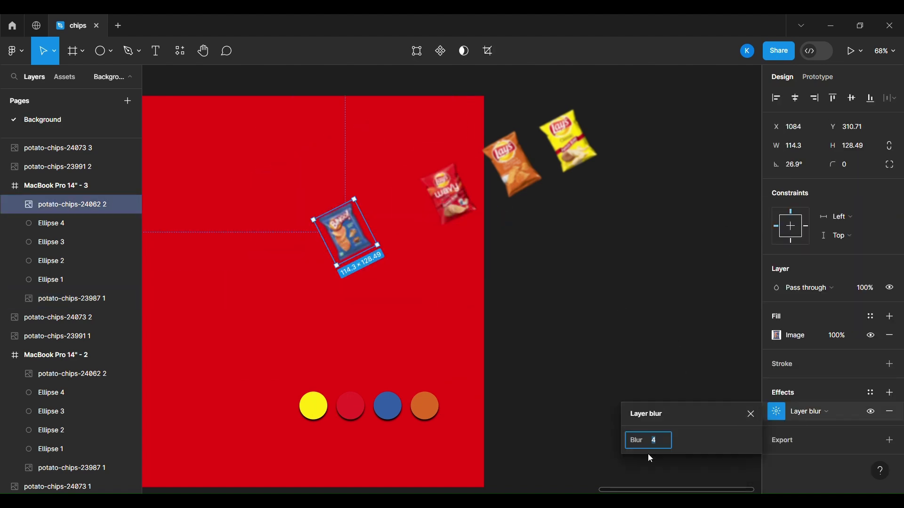
- Size the blue Bingo bag to 399 × 518 and place it above the colour circles in the third frame
click(387, 232)
click(791, 145)
text(399)
click(863, 147)
text(518)
drag(440, 235, 393, 257)
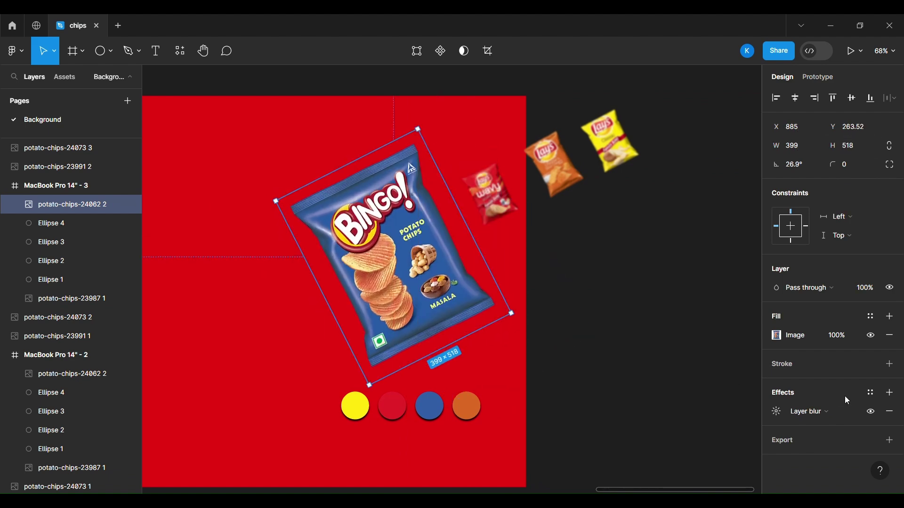
- Add a drop shadow to the large blue Bingo bag
click(889, 392)
key(ctrl+shift+z)
key(ctrl+shift+z)
- Duplicate the third frame with its outside bags and place the copy to its right as a fourth frame
key(ctrl+shift+z)
key(ctrl+shift+z)
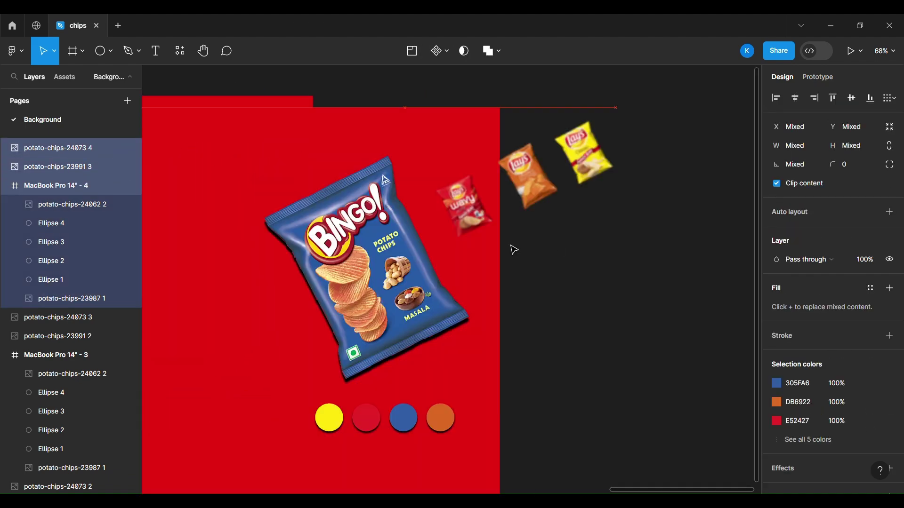
drag(514, 249, 467, 212)
scroll(645, 228, left, 10)
click(645, 229)
scroll(646, 229, right, 10)
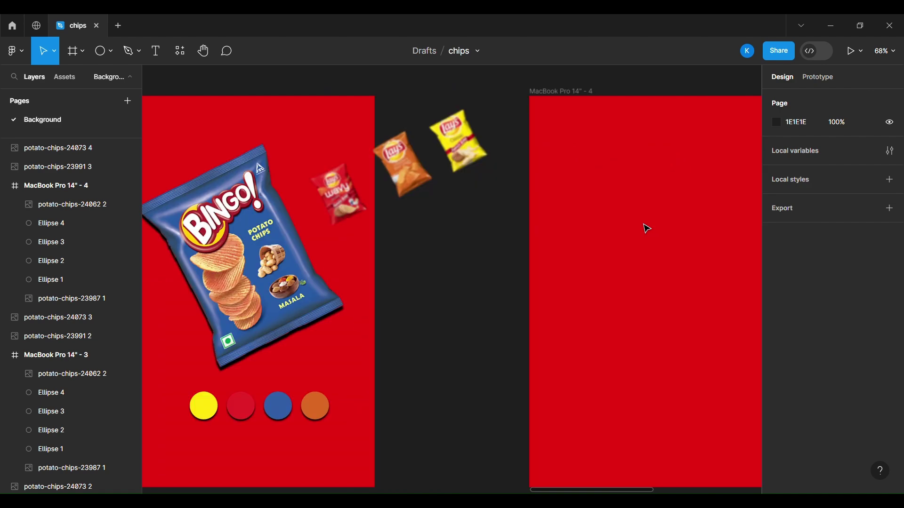
- Rearrange the third frame's small bags into a diagonal row of orange, yellow and red
key(ctrl+shift+z)
key(ctrl+shift+z)
key(ctrl+shift+z)
key(ctrl+shift+z)
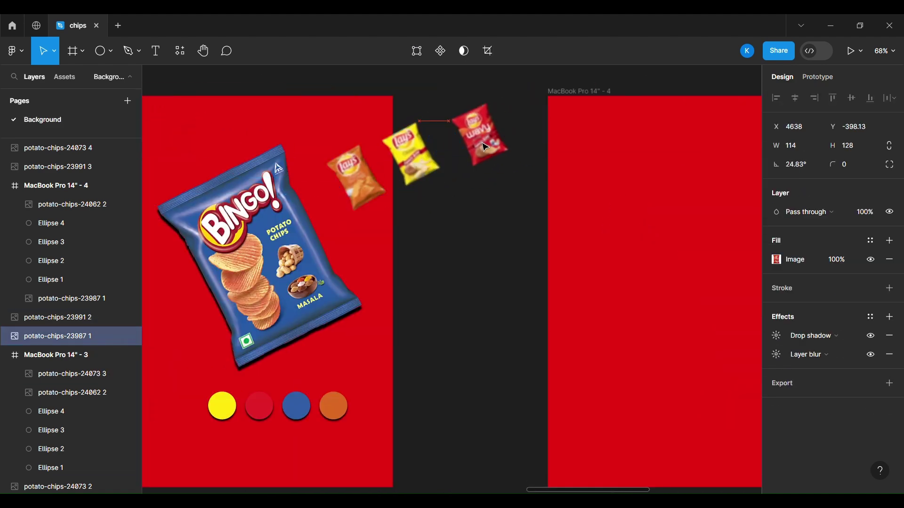
- Size the blue Bingo bag to 114 × 128 in the fourth frame and open its drop shadow settings
key(ctrl+shift+z)
key(ctrl+shift+z)
key(ctrl+shift+z)
key(ctrl+shift+z)
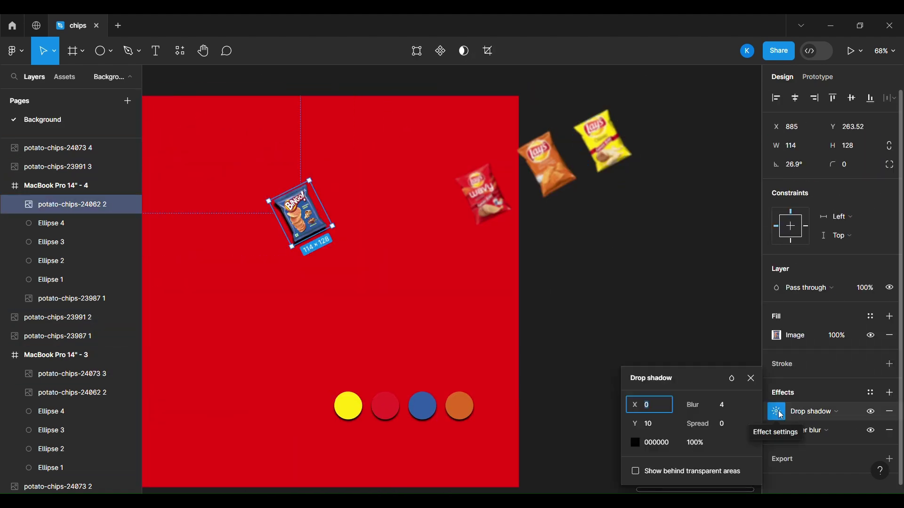
- Move the orange bag into the middle of the fourth frame and put the small blue bag in its former place
key(ctrl+shift+z)
key(ctrl+shift+z)
key(ctrl+shift+z)
key(ctrl+shift+z)
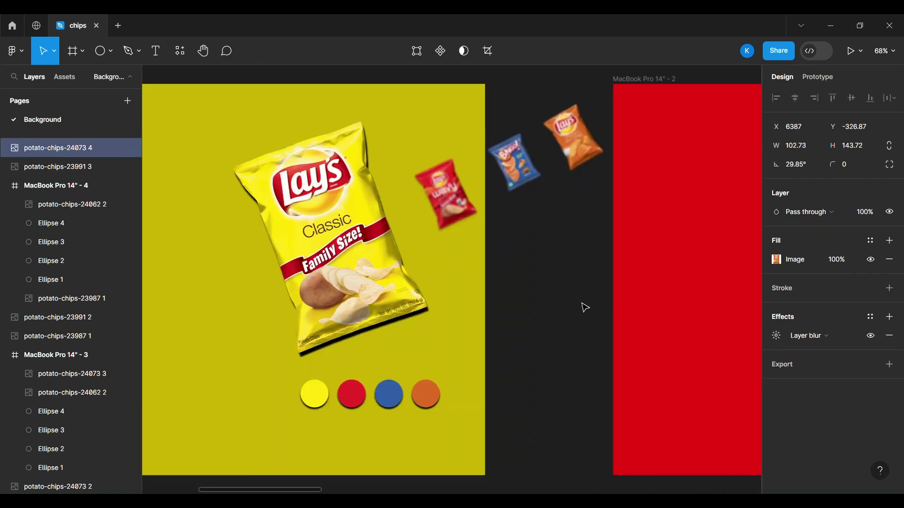
key(ctrl+shift+z)
key(ctrl+shift+z)
key(ctrl+shift+z)
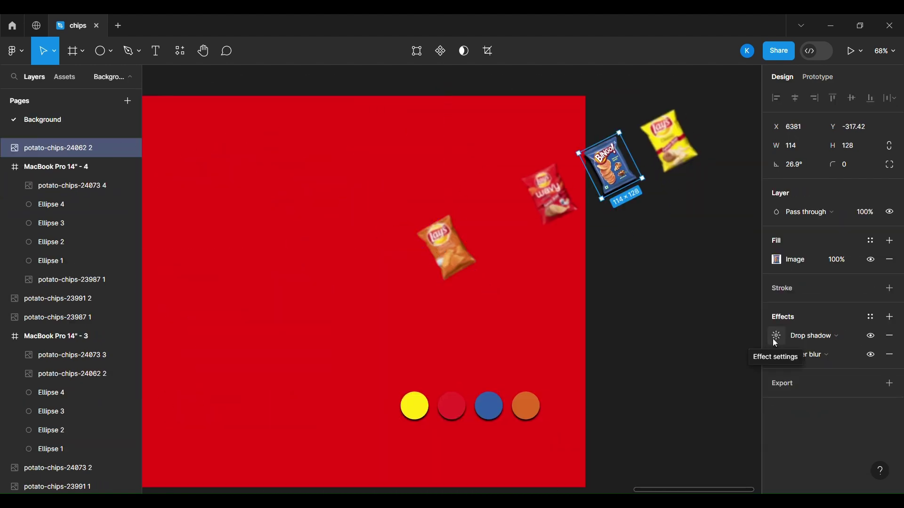
- Set the small blue bag's layer blur to 4 and swap its position with the small yellow bag
click(775, 335)
click(776, 354)
click(659, 384)
text(4)
mouse_move(620, 173)
mouse_down()
mouse_move(719, 139)
mouse_move(605, 172)
mouse_up()
drag(710, 131, 652, 143)
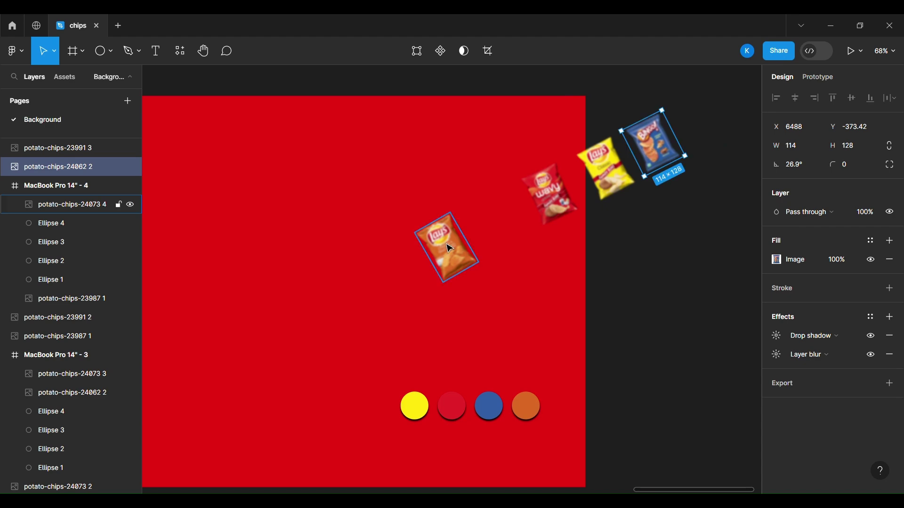
- Arrange the fourth frame's small bags diagonally in the order yellow, red and blue
click(448, 246)
scroll(565, 240, right, 3)
drag(428, 193, 468, 178)
drag(485, 168, 419, 206)
drag(533, 142, 524, 148)
scroll(524, 148, right, 1)
- Set the orange bag's layer blur to 0 and add a drop shadow with 100% opacity
click(304, 247)
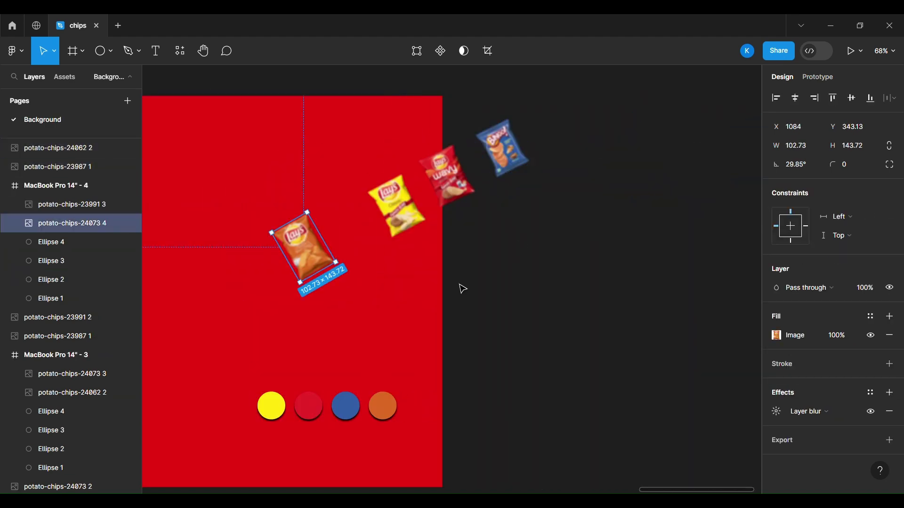
click(775, 411)
text(0)
click(888, 392)
click(776, 411)
click(698, 443)
text(100)
scroll(544, 306, left, 8)
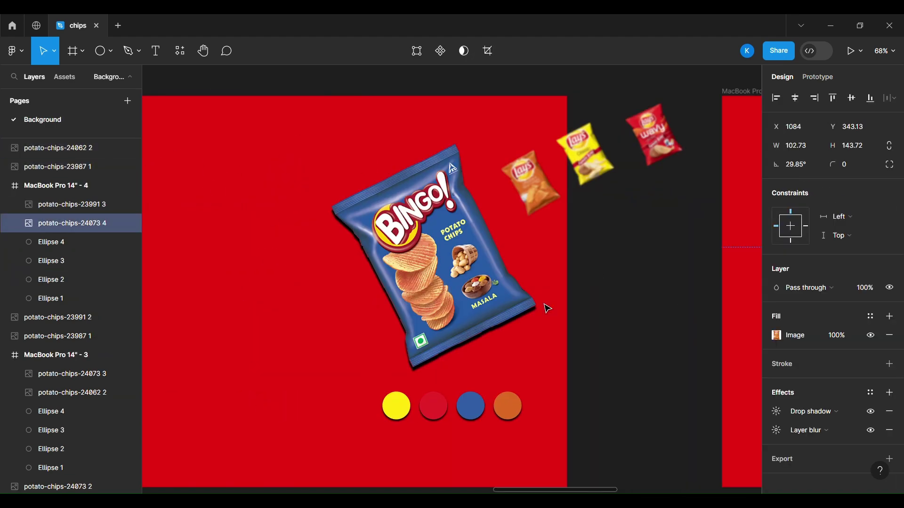
- Enlarge the orange bag to a width of 399 and position it above the fourth frame's colour circles
scroll(544, 307, right, 8)
click(807, 149)
text(399)
key(ctrl+shift+z)
key(ctrl+shift+z)
key(ctrl+shift+z)
key(ctrl+shift+z)
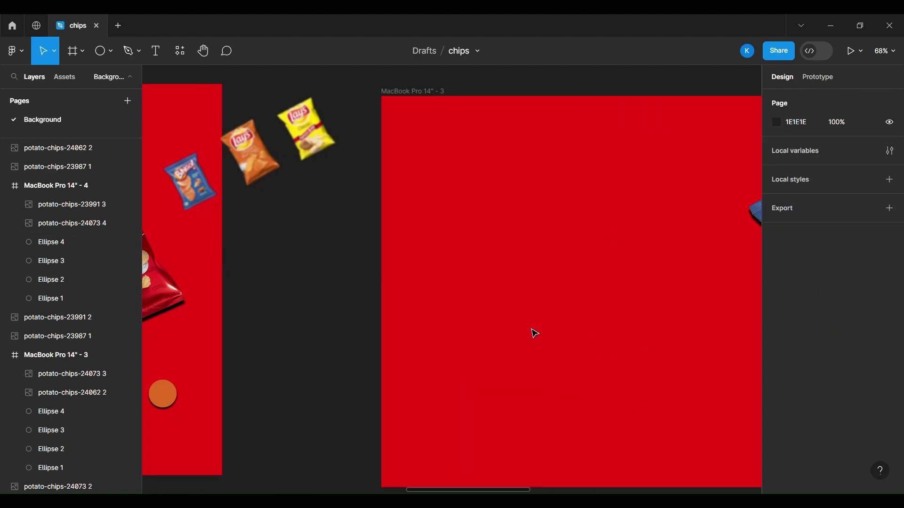
- Change the third frame's background fill to dark blue to match the Bingo bag
key(ctrl+shift+z)
key(ctrl+shift+z)
key(ctrl+shift+z)
key(ctrl+shift+z)
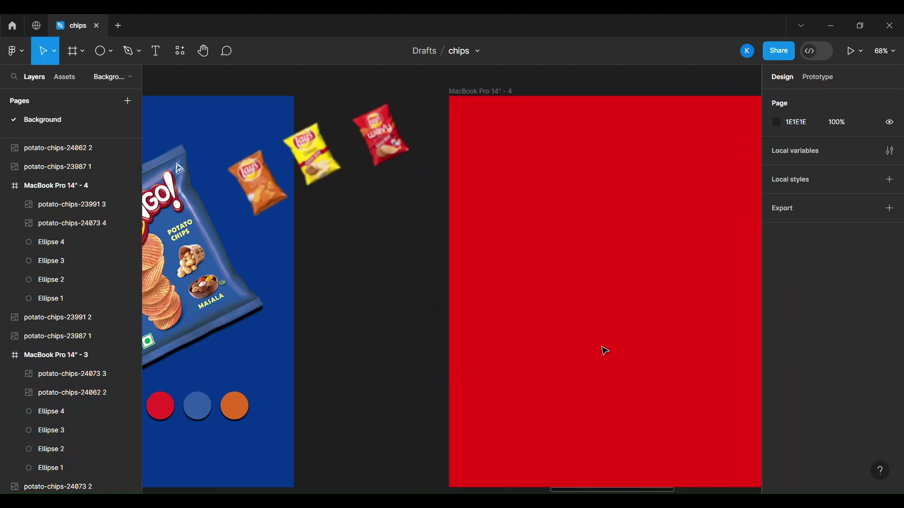
- Change the fourth frame's background fill to dark orange to match the Cheddar & Sour Cream bag
key(ctrl+shift+z)
key(ctrl+shift+z)
key(ctrl+shift+z)
key(ctrl+shift+z)
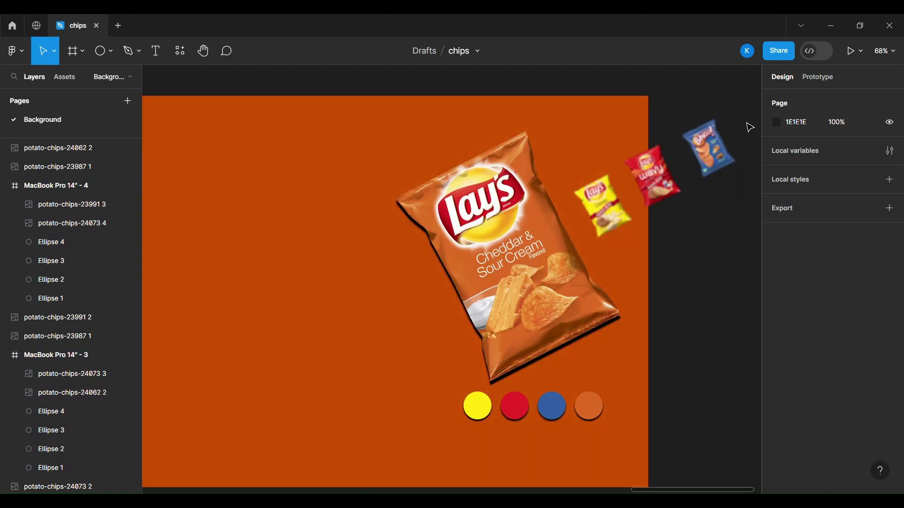
- Draw a wavy Pen path across the yellow frame from its lower left corner to its upper right corner, passing behind the small red bag
key(ctrl+shift+z)
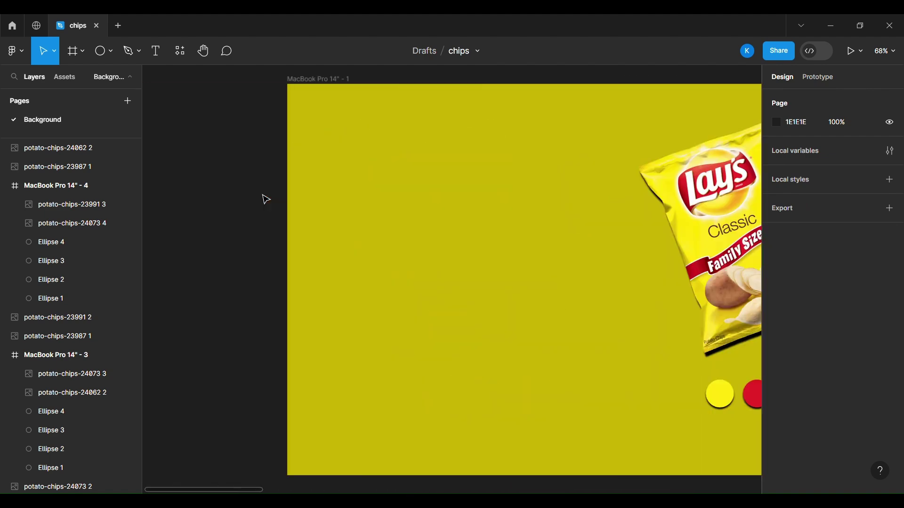
click(124, 54)
scroll(305, 278, right, 2)
scroll(305, 279, left, 1)
click(202, 475)
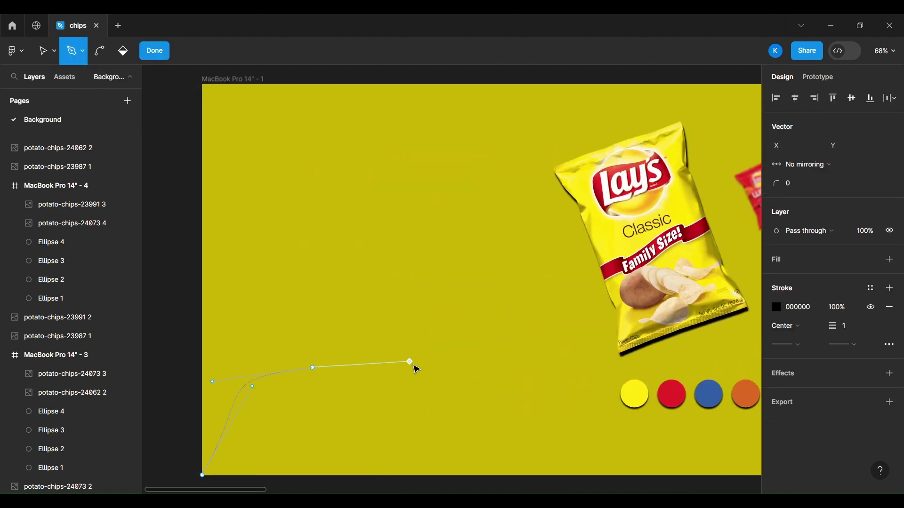
key(ctrl+shift+z)
scroll(675, 197, down, 3)
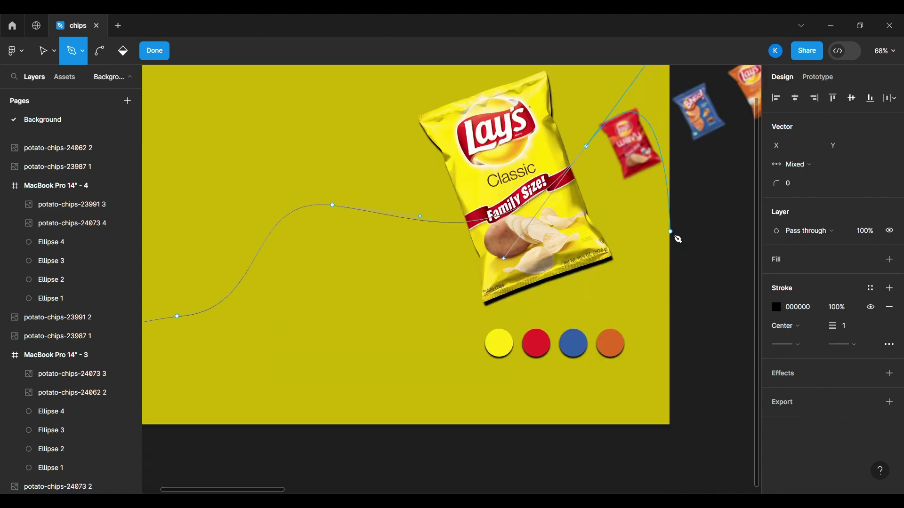
scroll(676, 236, up, 2)
click(667, 131)
key(ctrl+z)
drag(668, 116, 707, 158)
key(Return)
- Draw an open Pen path about 1511 × 980 along the yellow frame's upper and left edges, from upper right to lower left corner
scroll(668, 263, down, 5)
scroll(668, 264, left, 3)
scroll(684, 284, up, 3)
scroll(683, 285, right, 3)
click(128, 50)
click(619, 112)
scroll(517, 189, down, 3)
scroll(331, 218, left, 3)
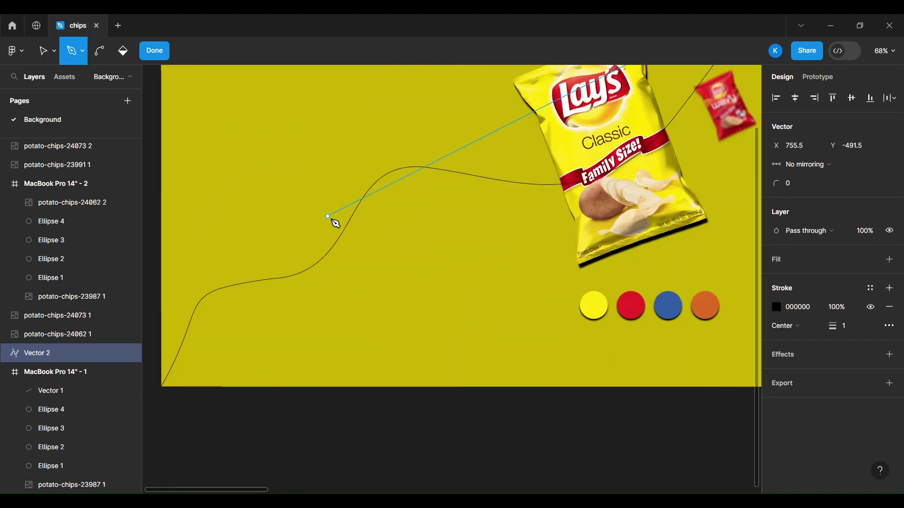
scroll(282, 188, up, 3)
click(204, 126)
scroll(212, 188, down, 3)
click(204, 385)
key(Return)
scroll(564, 371, up, 1)
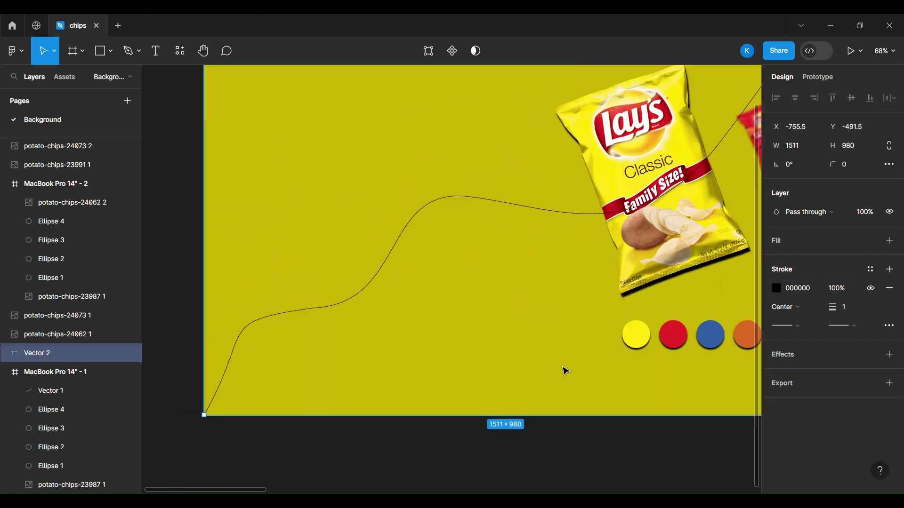
- Move the new vector layer into the MacBook Pro 14" - 2 frame and open the layer options of the large yellow bag
click(803, 308)
click(791, 289)
click(785, 325)
scroll(447, 453, up, 4)
drag(57, 352, 57, 194)
right_click(645, 329)
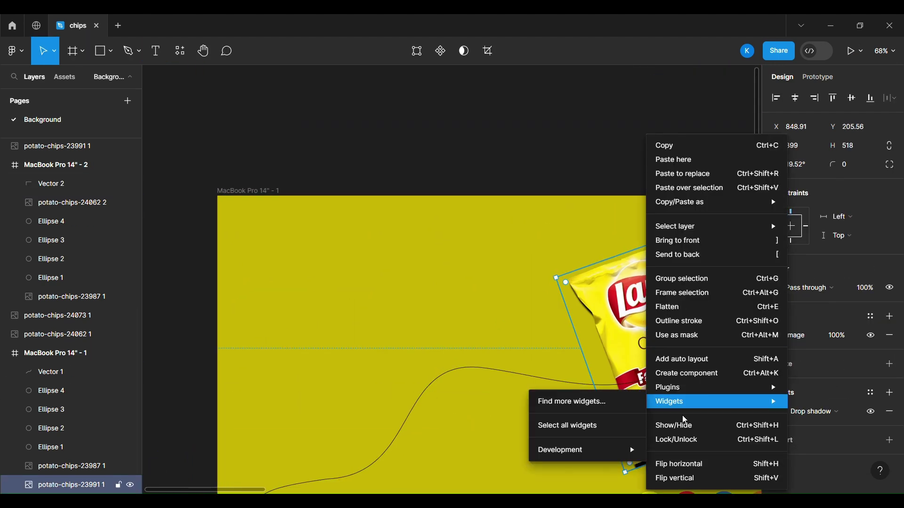
scroll(605, 323, right, 4)
click(605, 324)
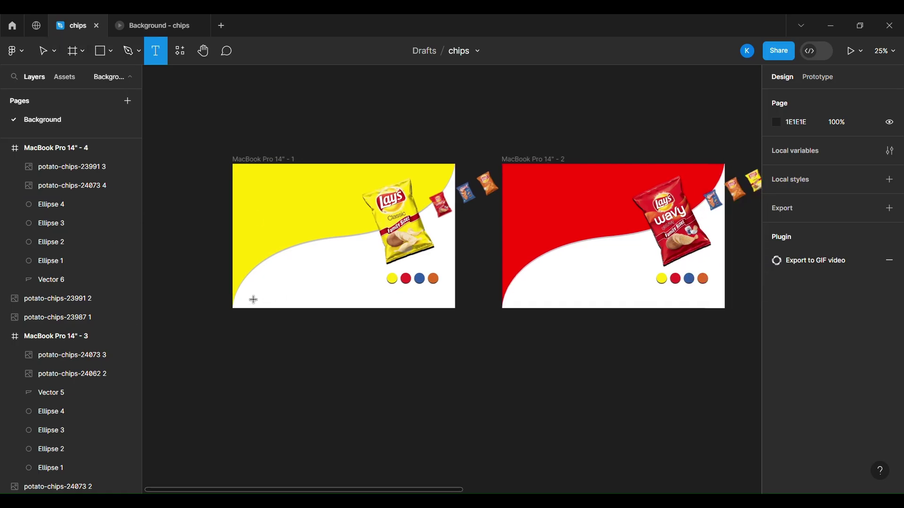
- Draw a text box about 1380 × 80 across the bottom of the yellow frame
drag(245, 290, 392, 316)
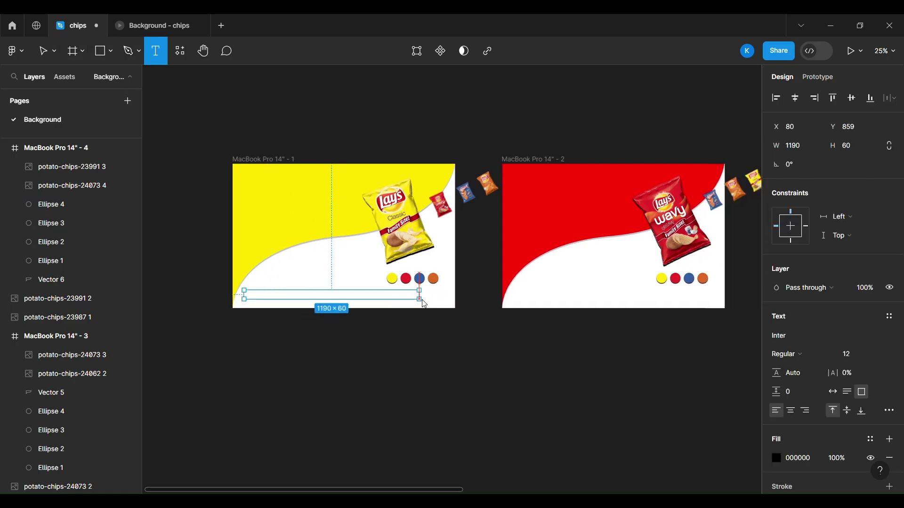
drag(447, 307, 453, 306)
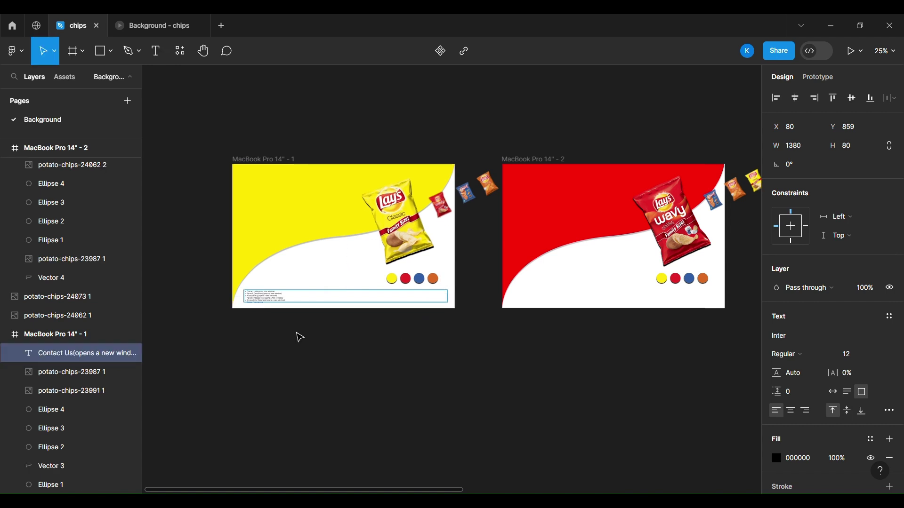
- Try widening the footer text box to about 1551, and undo both the resize and the pasted link list
scroll(308, 379, up, 5)
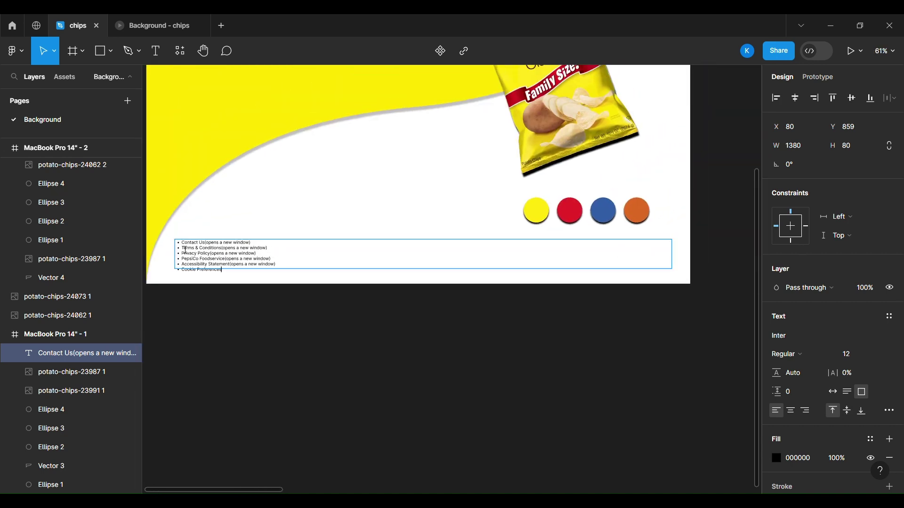
drag(680, 261, 492, 291)
scroll(490, 294, down, 1)
scroll(490, 293, left, 5)
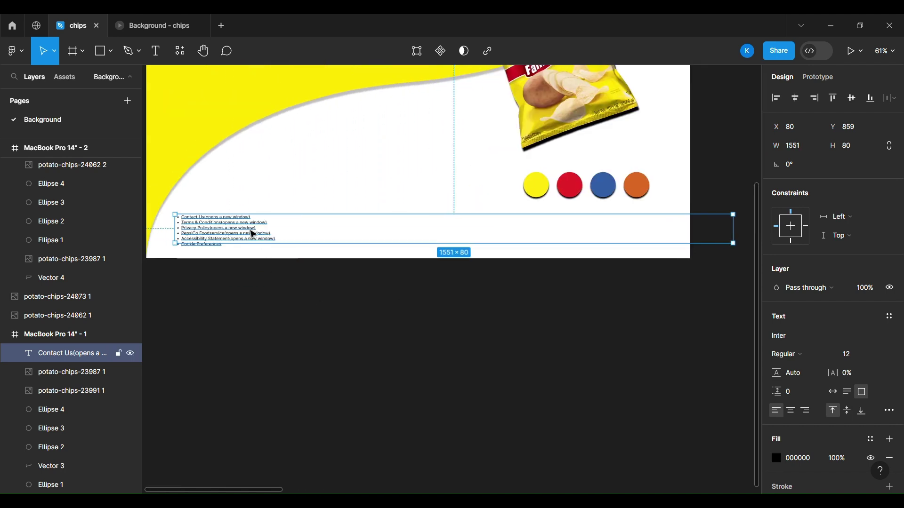
key(ctrl+z)
key(ctrl+z)
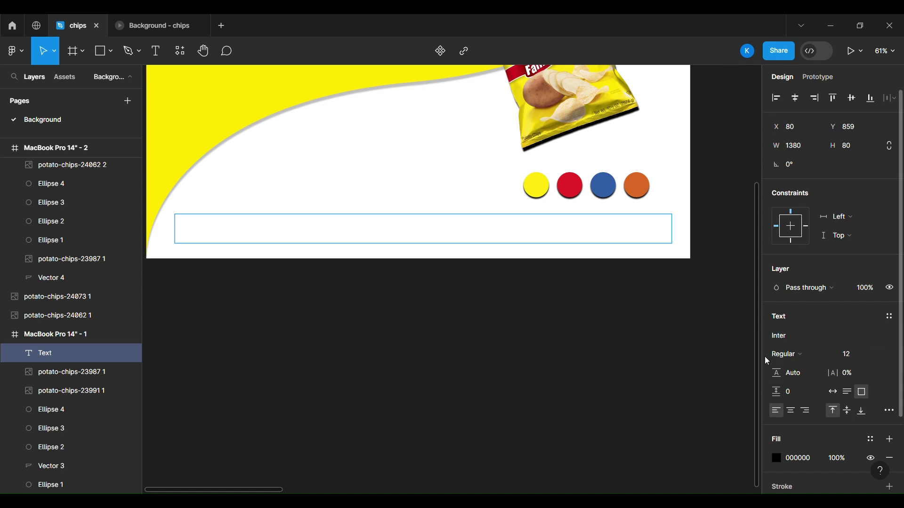
- Choose another font size for the empty footer text box in the yellow frame
scroll(808, 413, down, 3)
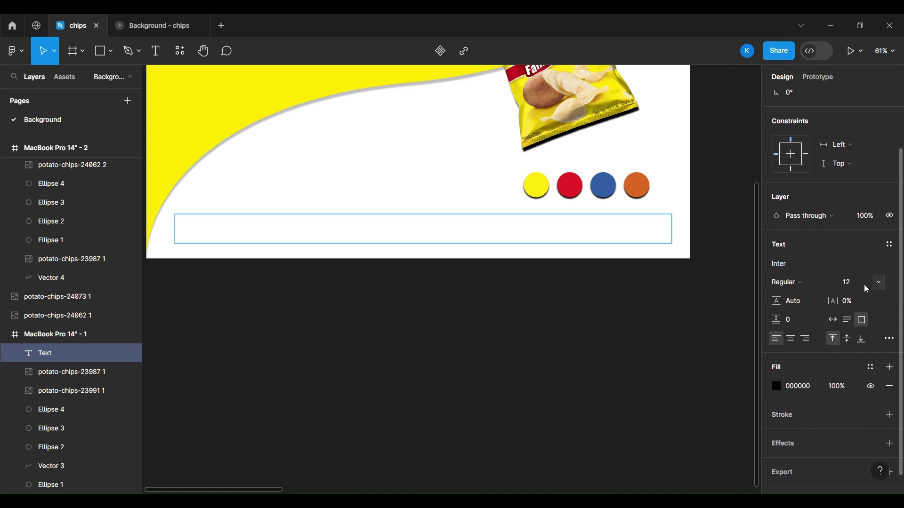
click(879, 283)
click(862, 322)
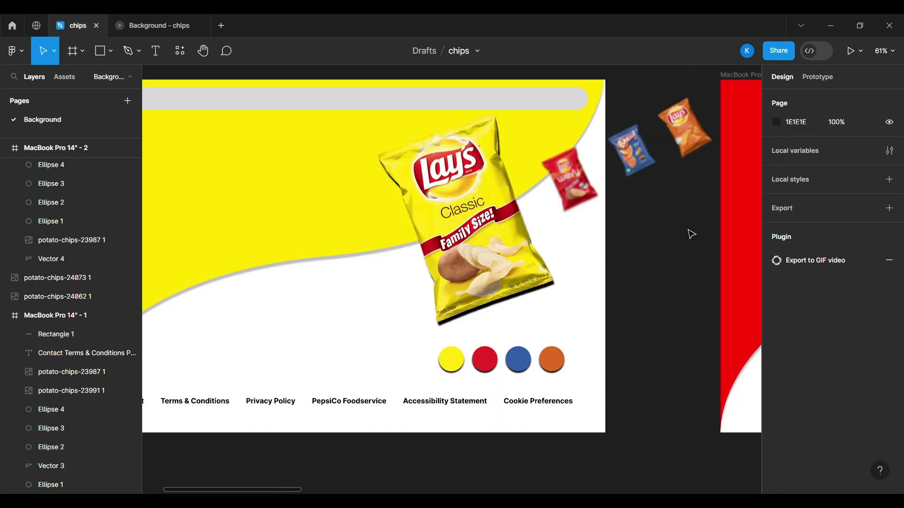
- Change the fill of the rounded bar at the top of the yellow frame to near-white FEFEFC
scroll(691, 234, left, 3)
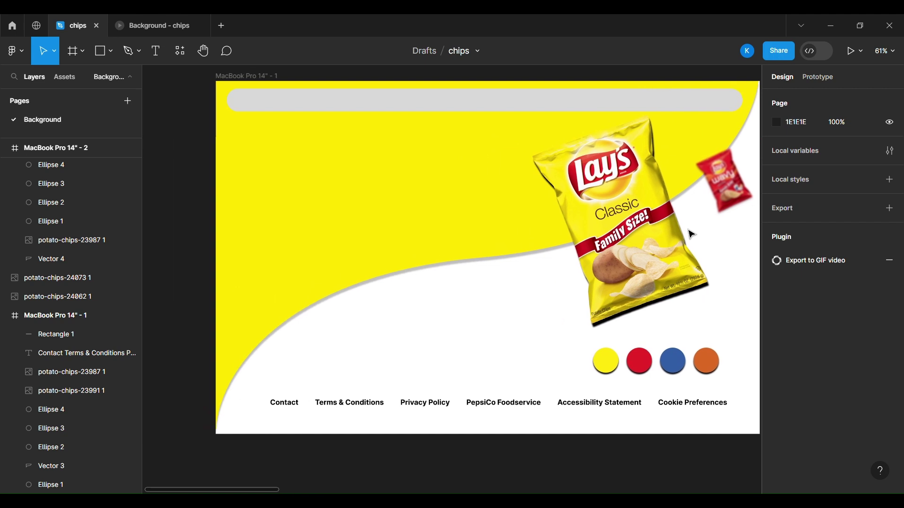
scroll(691, 234, right, 3)
scroll(691, 233, left, 4)
scroll(690, 234, right, 3)
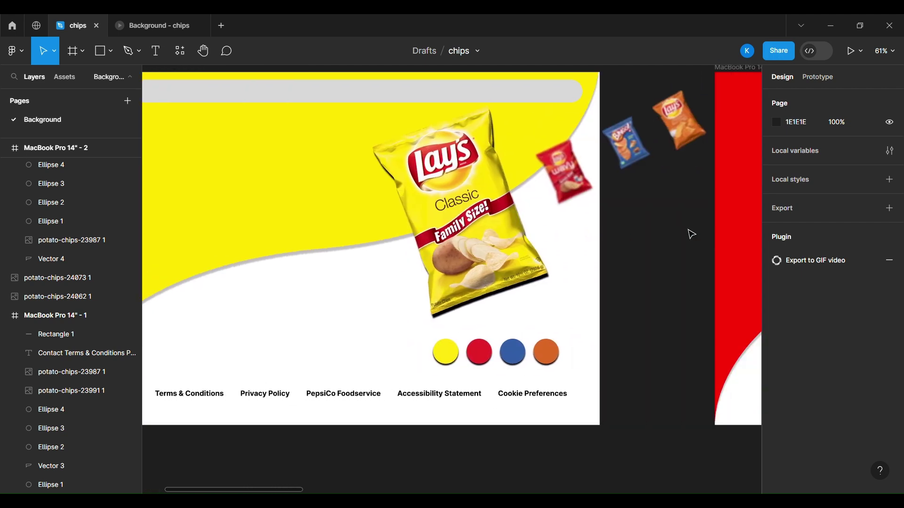
click(500, 101)
scroll(666, 217, left, 2)
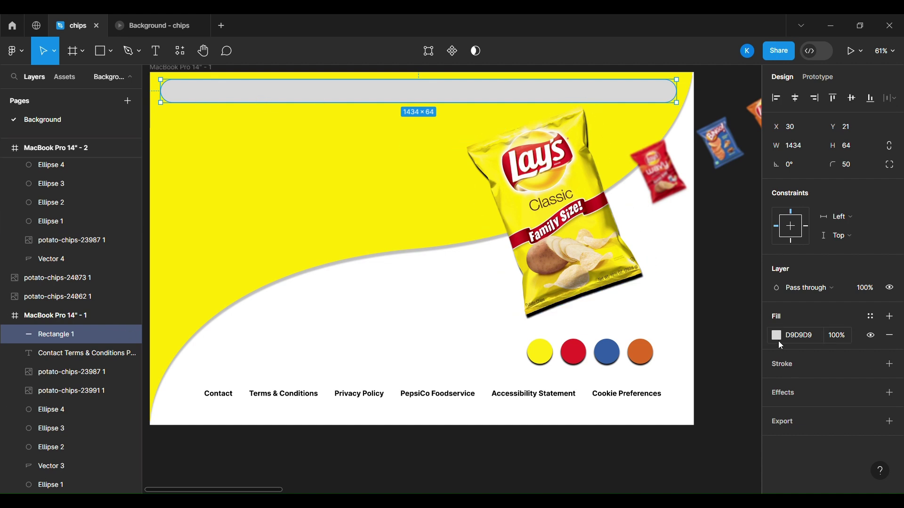
click(778, 343)
click(637, 354)
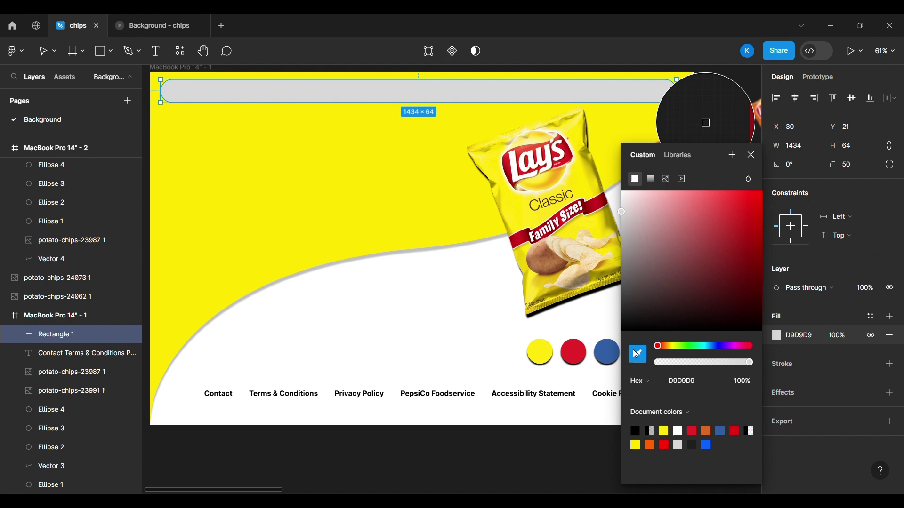
click(705, 122)
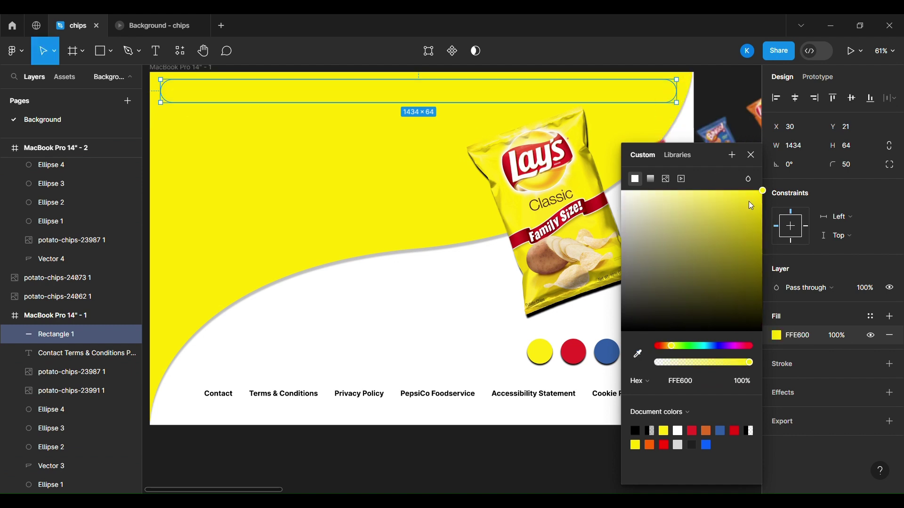
drag(750, 201, 623, 194)
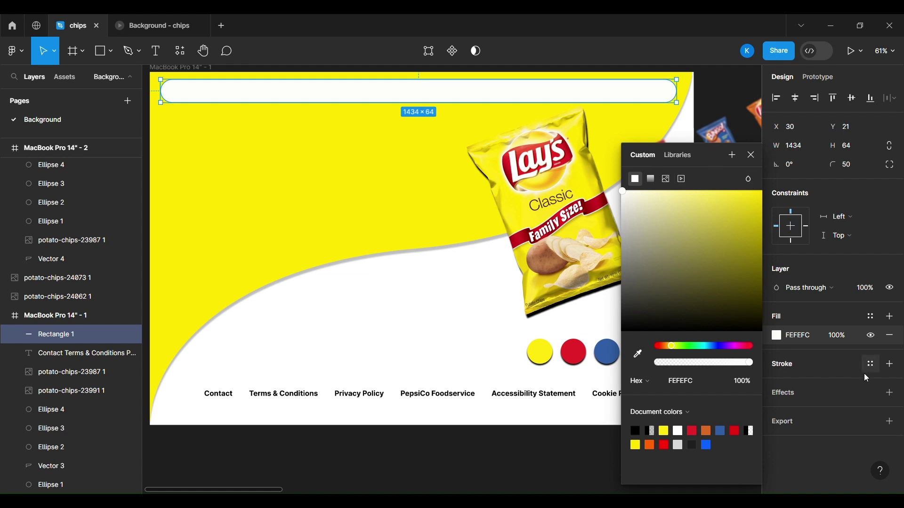
- Add a drop shadow to the white rounded bar with 100% opacity, Y offset 10 and blur 10
click(889, 393)
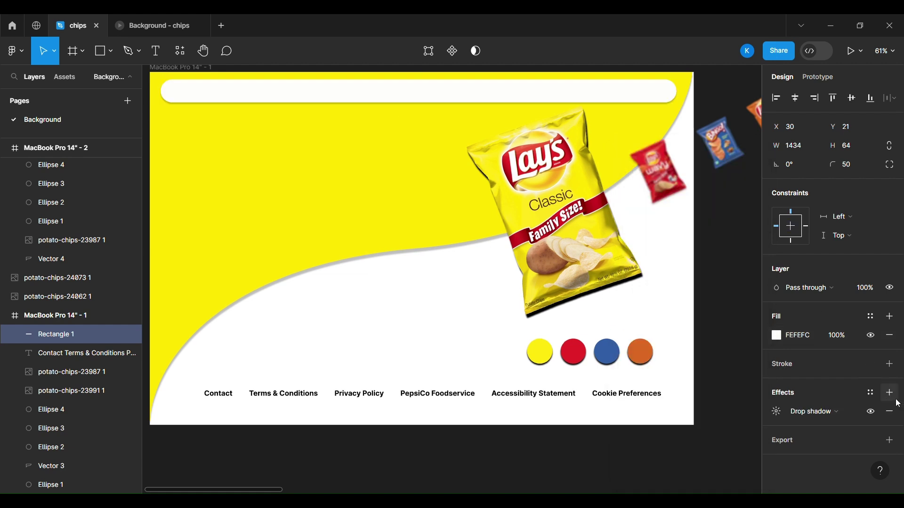
click(777, 413)
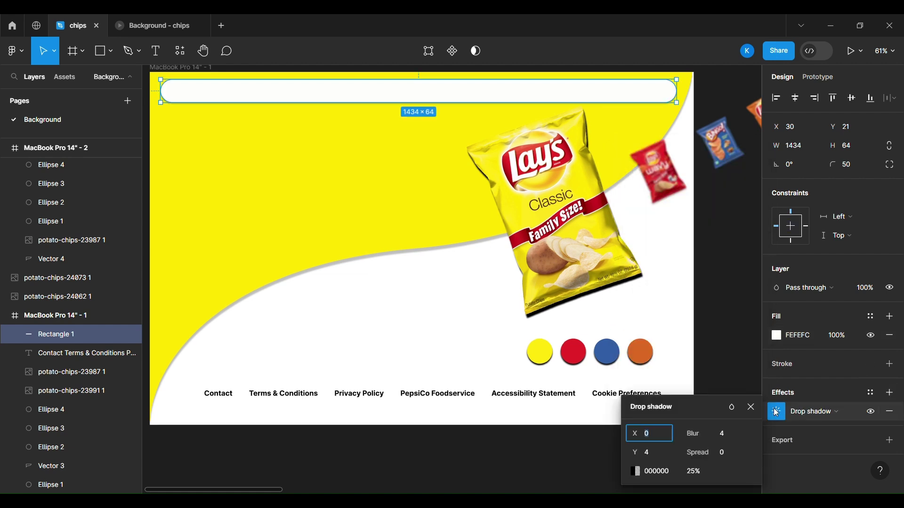
click(704, 477)
text(100)
click(658, 453)
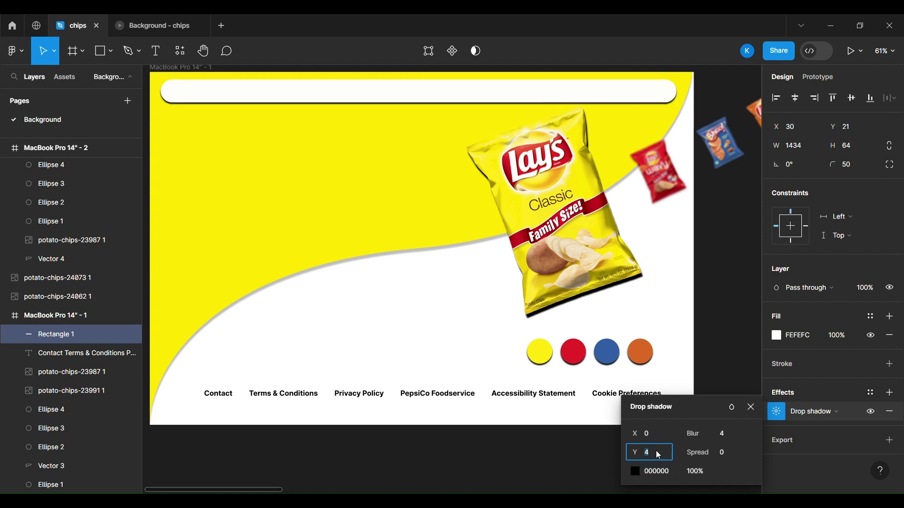
text(10)
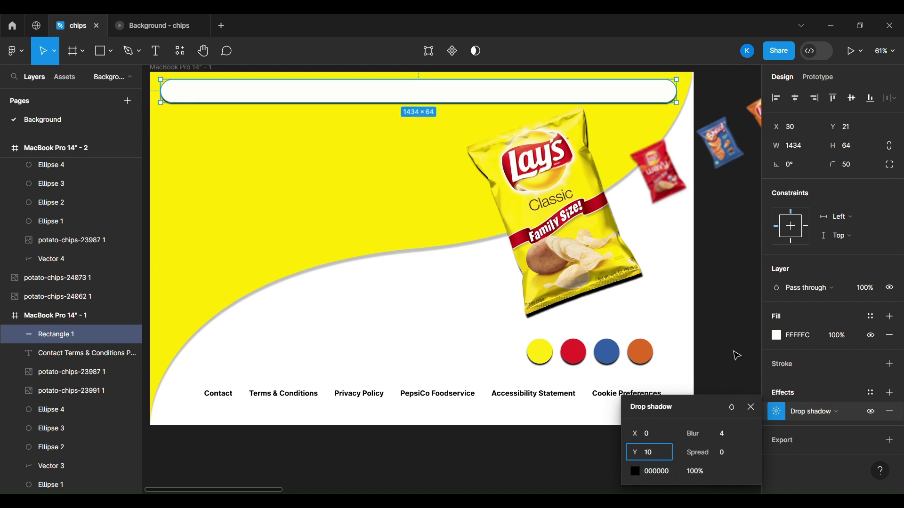
click(733, 440)
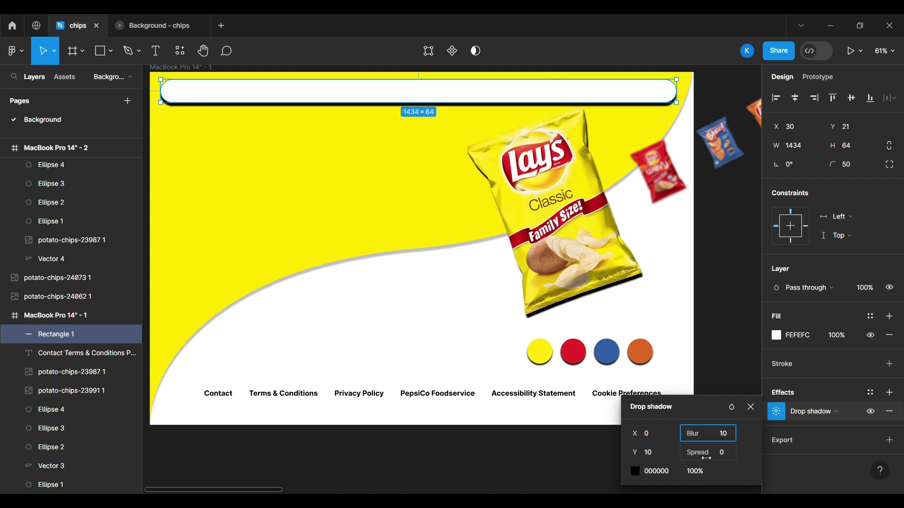
click(723, 364)
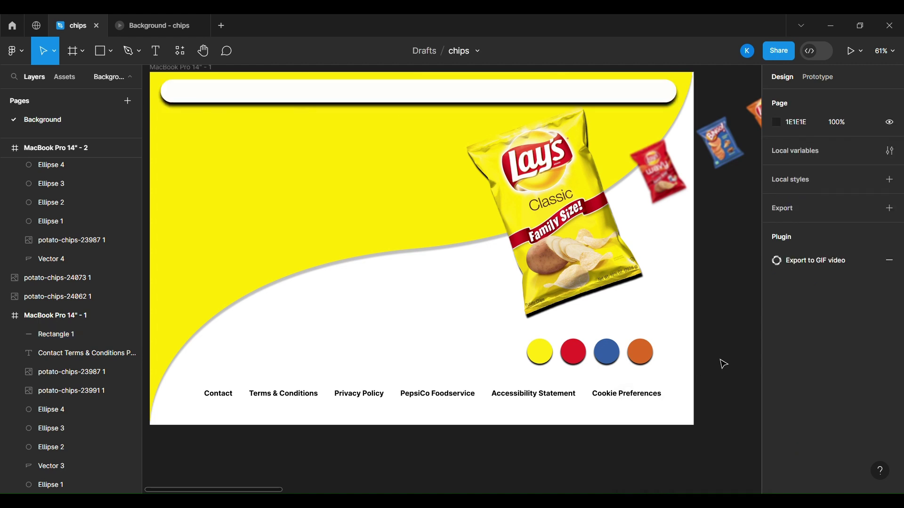
- Duplicate the white rounded bar into the top of the red frame and position the copy at X 30, Y 21
click(453, 101)
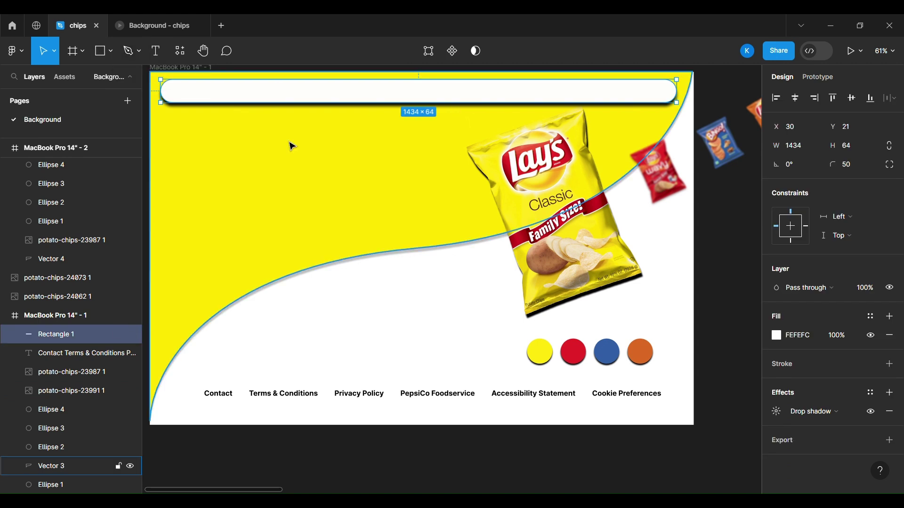
key(ctrl+d)
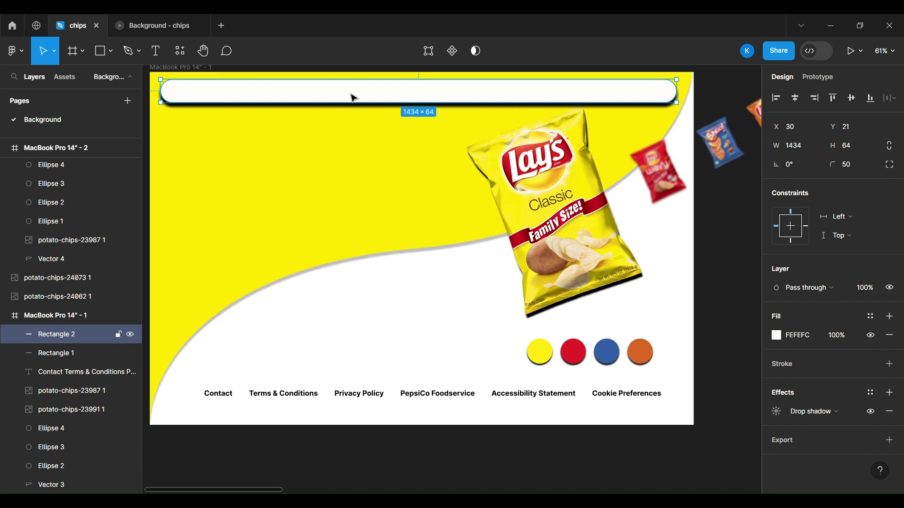
drag(354, 98, 514, 92)
scroll(541, 132, right, 6)
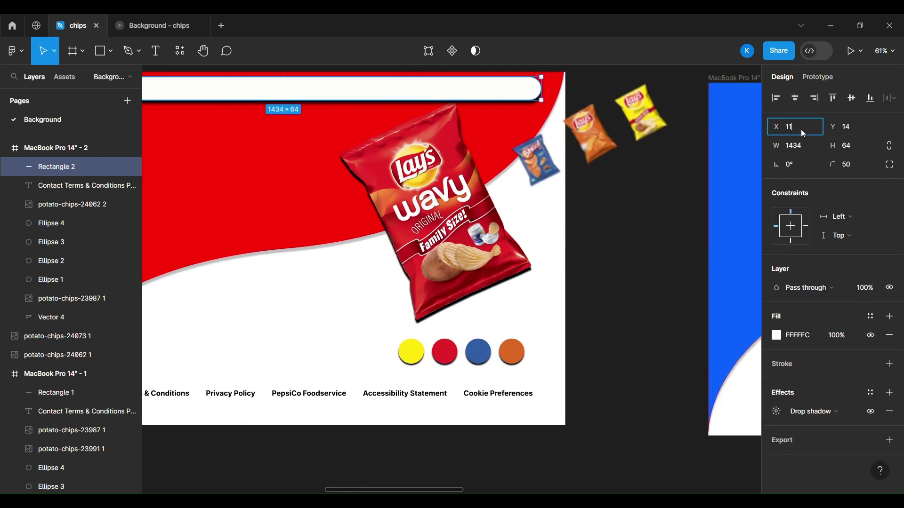
text(30)
click(860, 130)
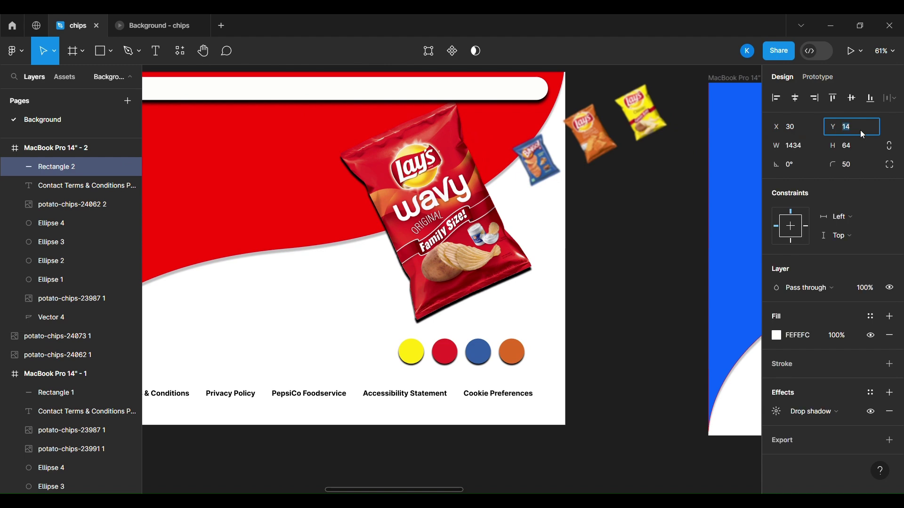
text(21)
scroll(630, 228, left, 5)
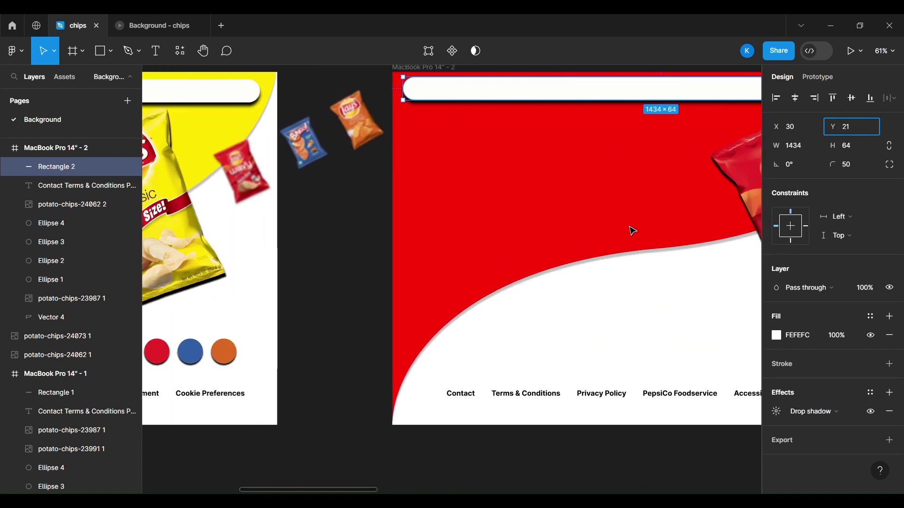
- Duplicate the red frame's white bar into the top of the blue frame and position the copy at X 30, Y 21
scroll(630, 226, right, 5)
scroll(632, 230, right, 8)
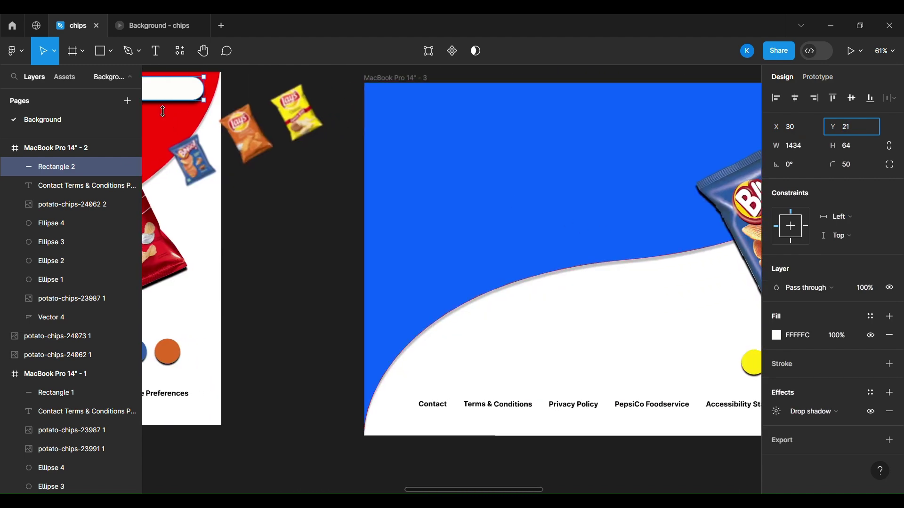
drag(177, 98, 608, 107)
key(ctrl+z)
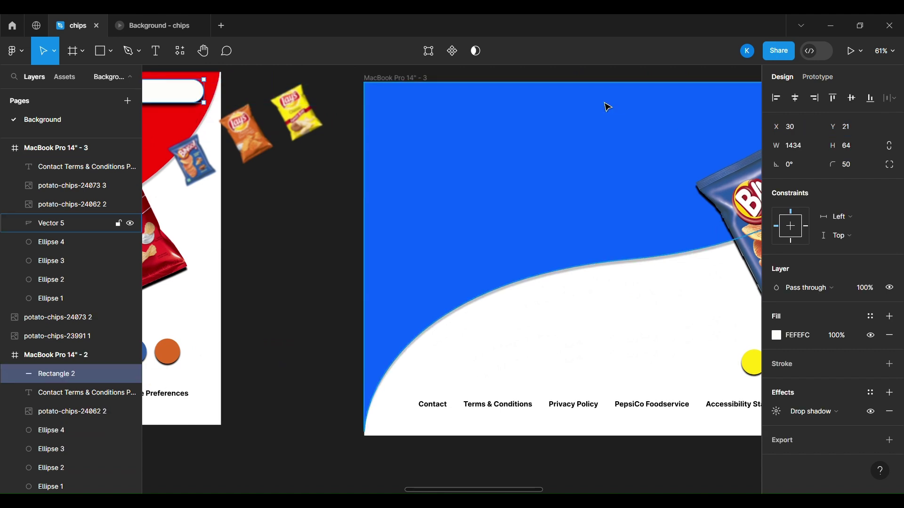
key(ctrl+d)
drag(194, 97, 631, 104)
scroll(631, 104, left, 3)
scroll(631, 105, right, 4)
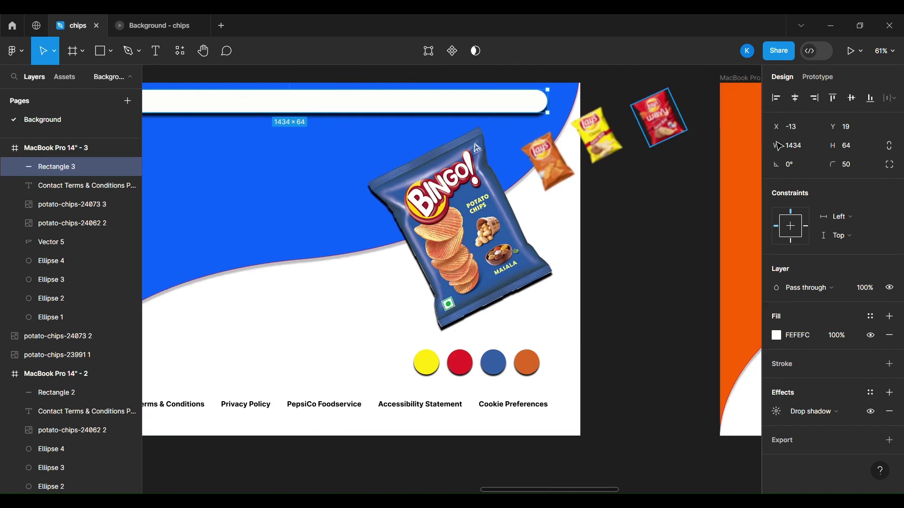
click(807, 126)
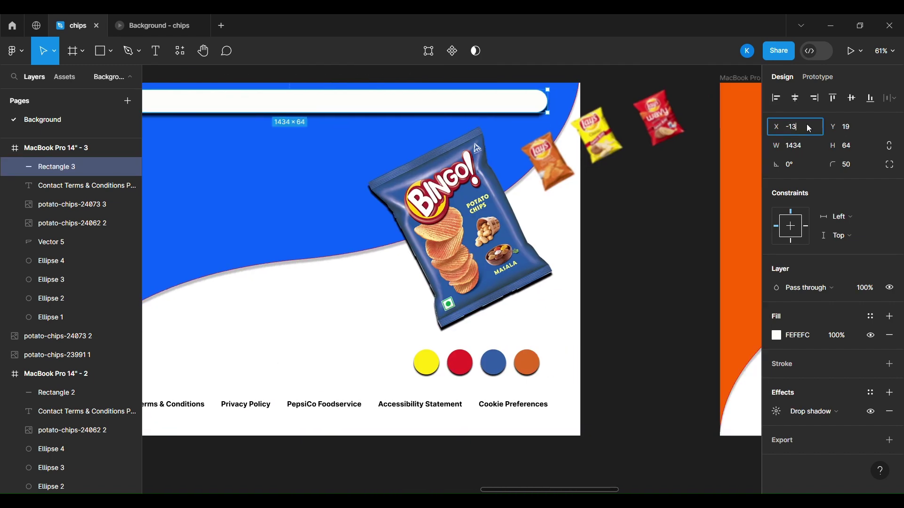
click(851, 127)
text(21)
- Duplicate the blue frame's white bar into the top of the orange frame and set the copy's X position to 30
scroll(640, 223, right, 5)
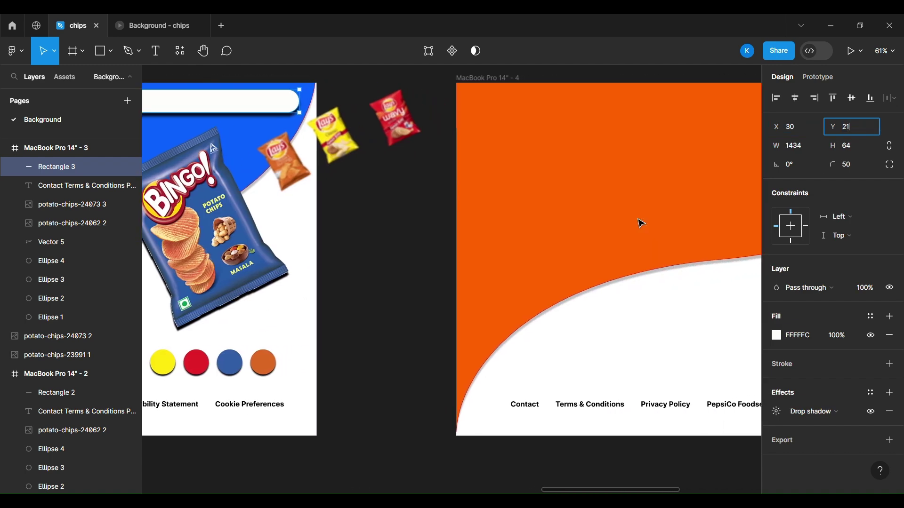
scroll(641, 224, left, 6)
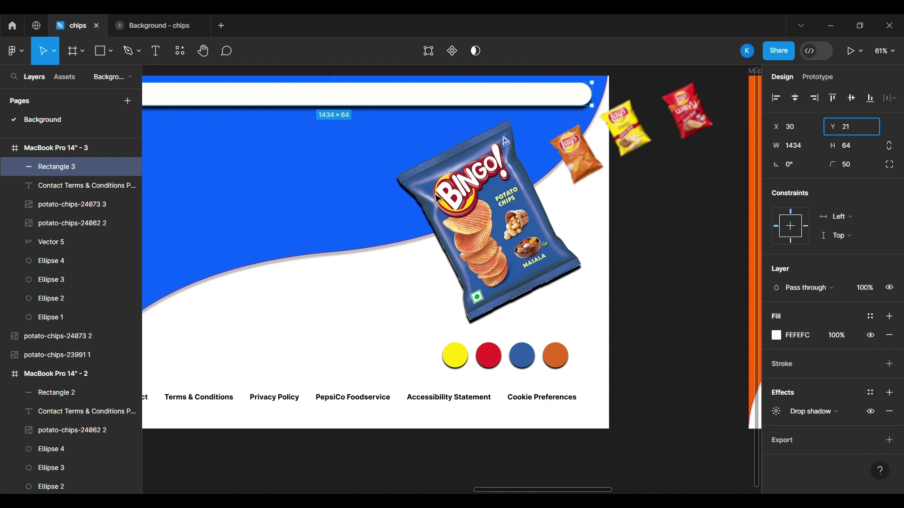
drag(445, 99, 660, 94)
key(ctrl+z)
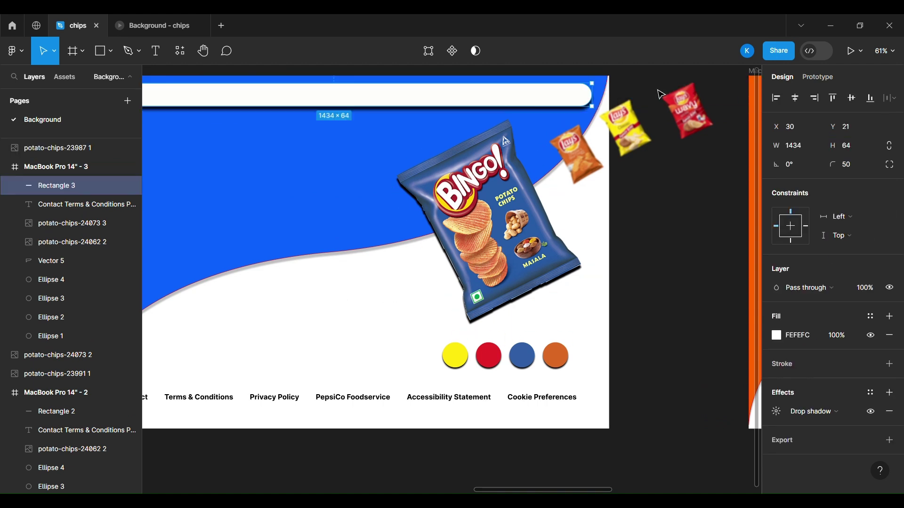
key(ctrl+d)
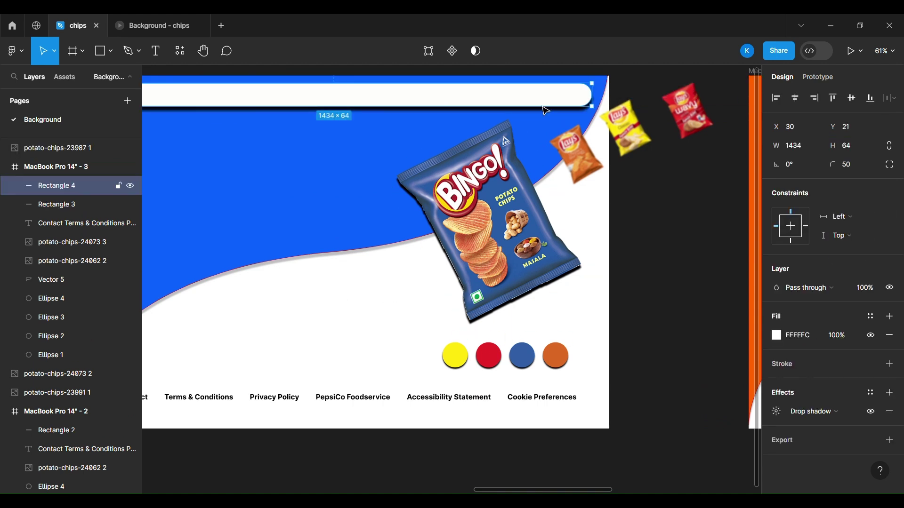
drag(541, 105, 656, 107)
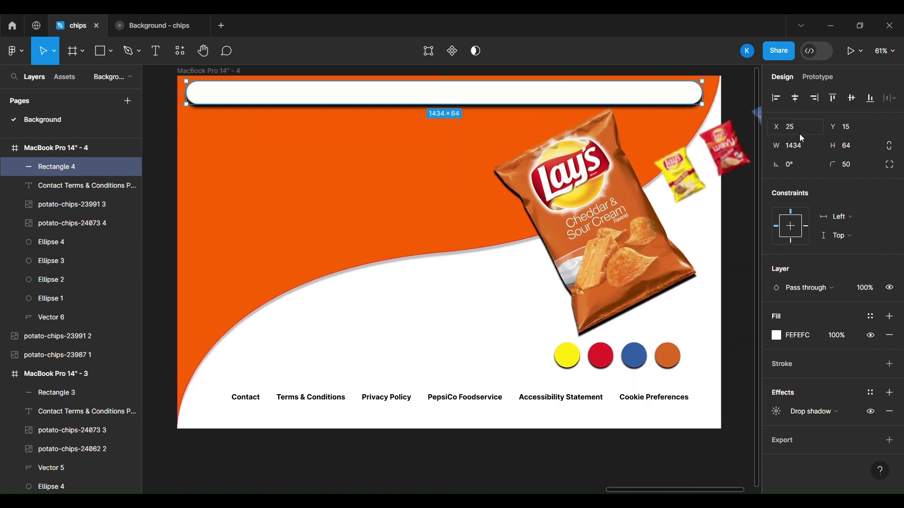
click(797, 126)
text(30)
click(857, 134)
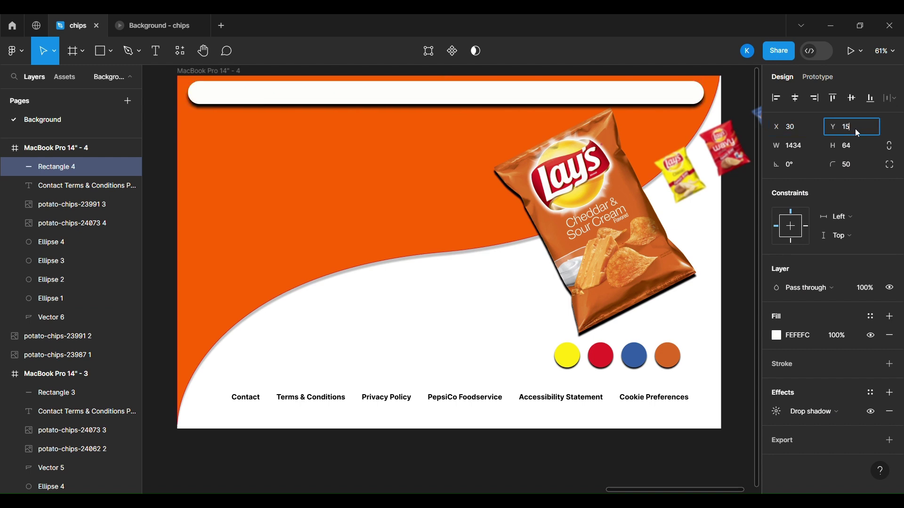
click(736, 269)
- Search the community plugins for "logo" and run LogoFetch
scroll(735, 270, left, 3)
scroll(735, 269, left, 15)
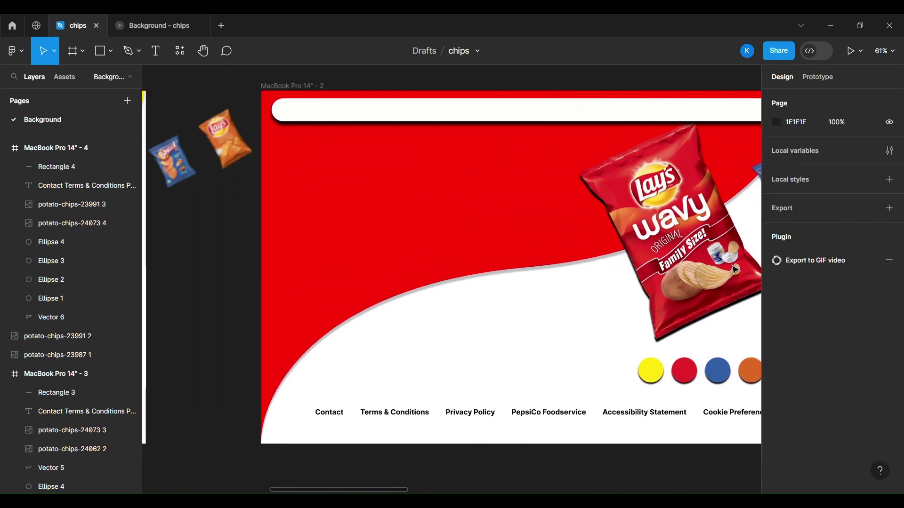
scroll(735, 269, right, 3)
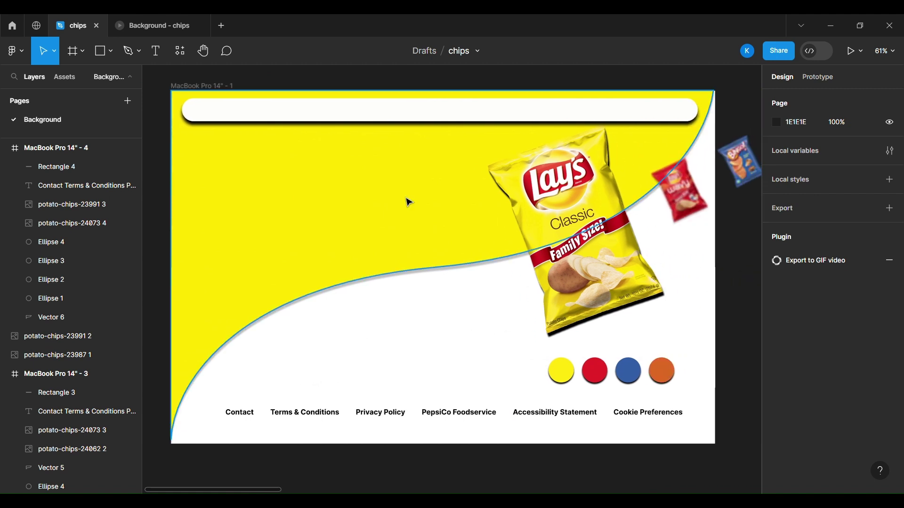
click(24, 52)
mouse_move(105, 215)
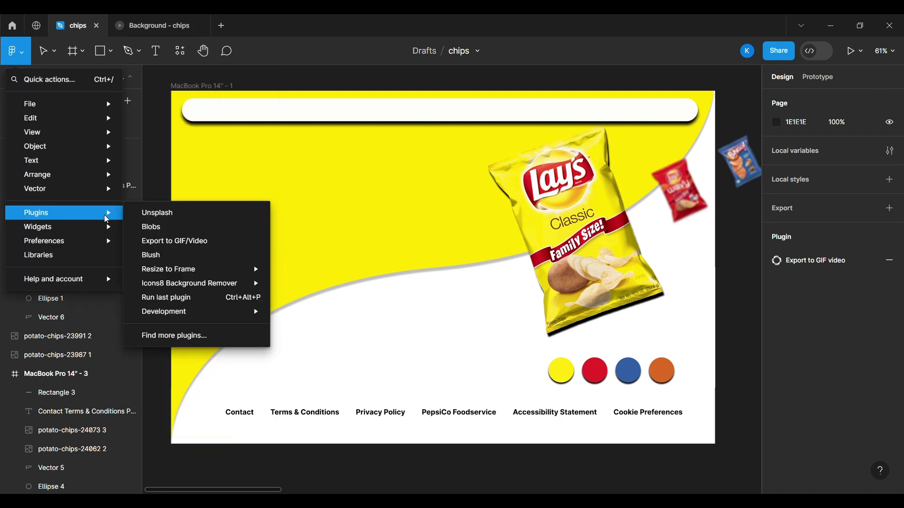
click(195, 339)
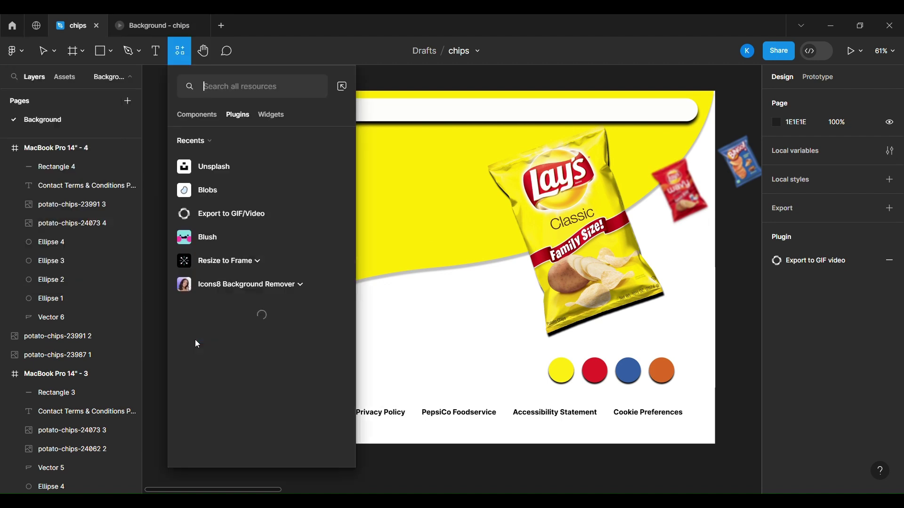
text(logo)
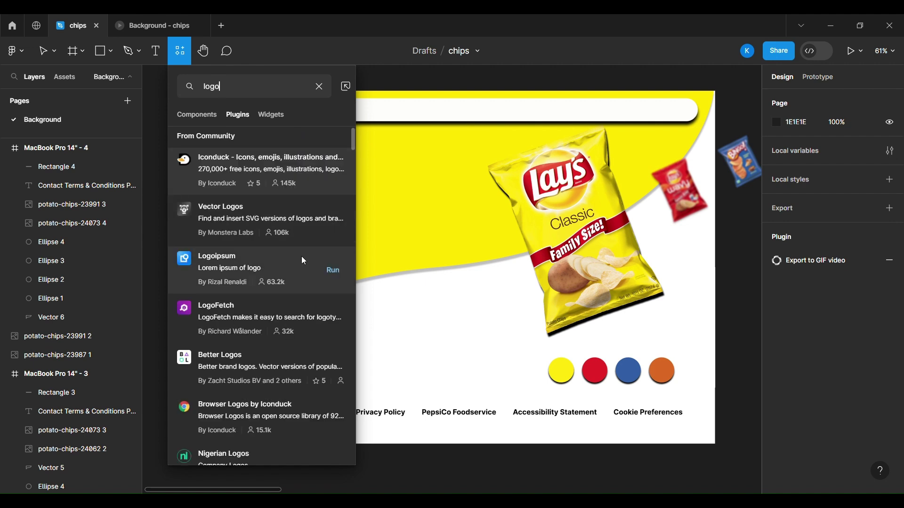
click(289, 311)
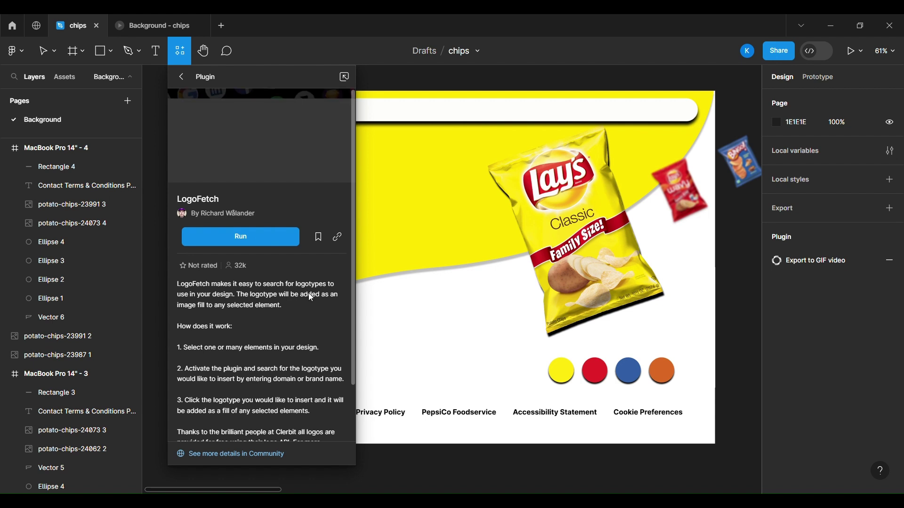
click(260, 233)
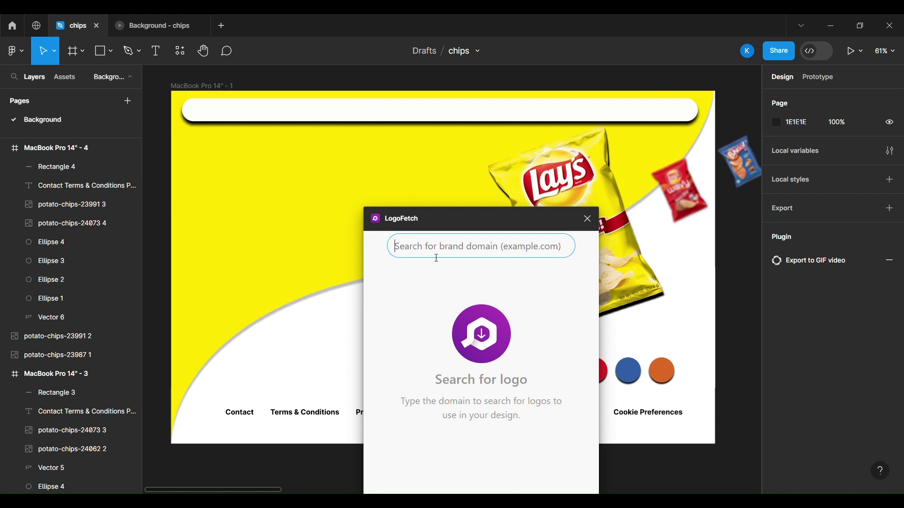
- Search LogoFetch for "Lays" and apply the lays.com logo as an image fill to the orange frame's wave vector
text(Lays)
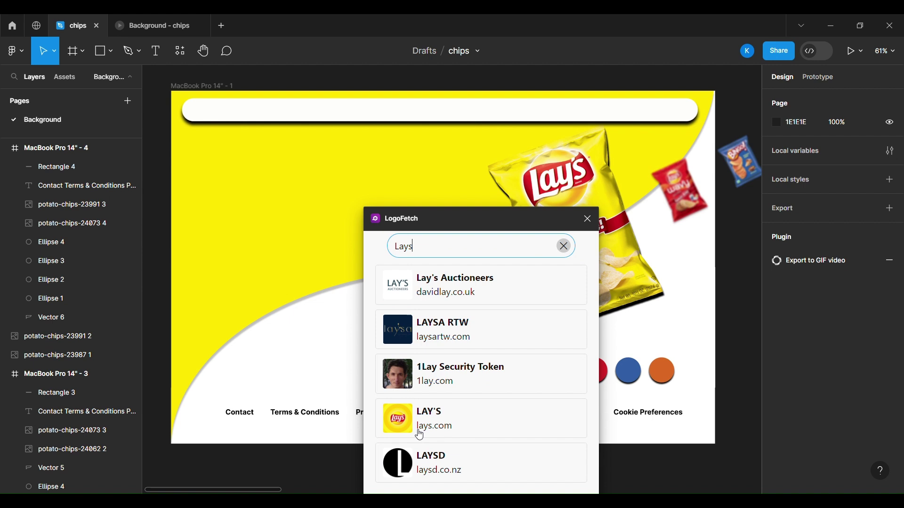
click(422, 426)
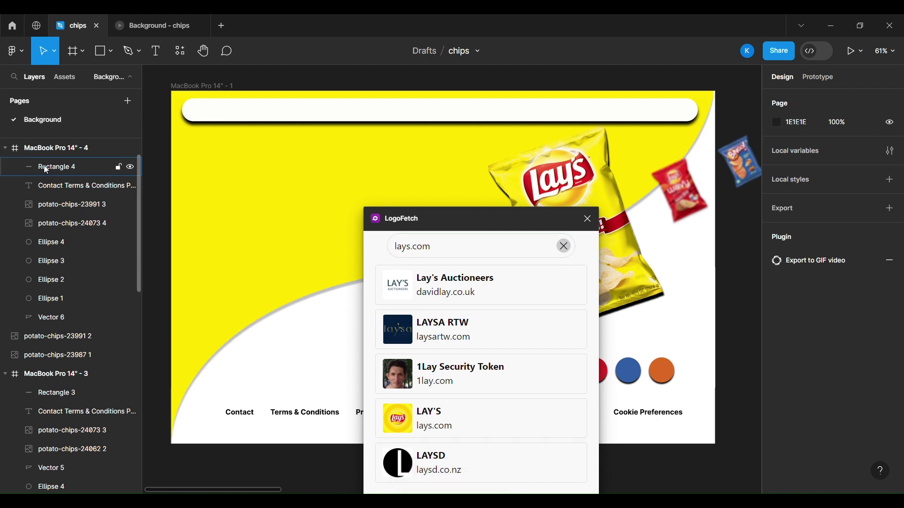
click(50, 148)
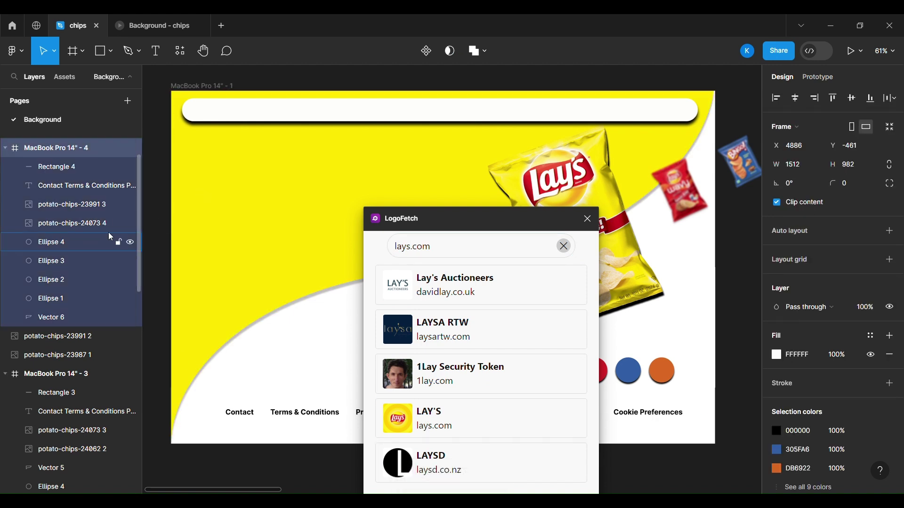
click(69, 318)
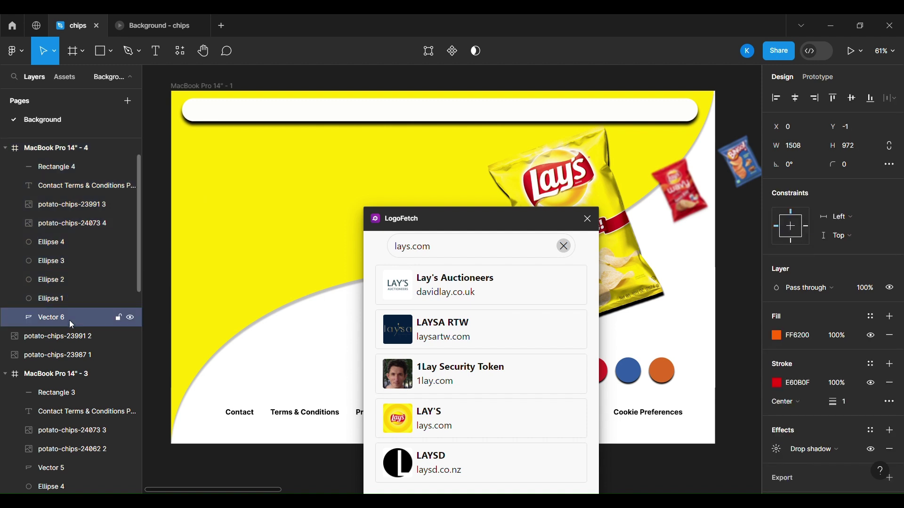
click(417, 426)
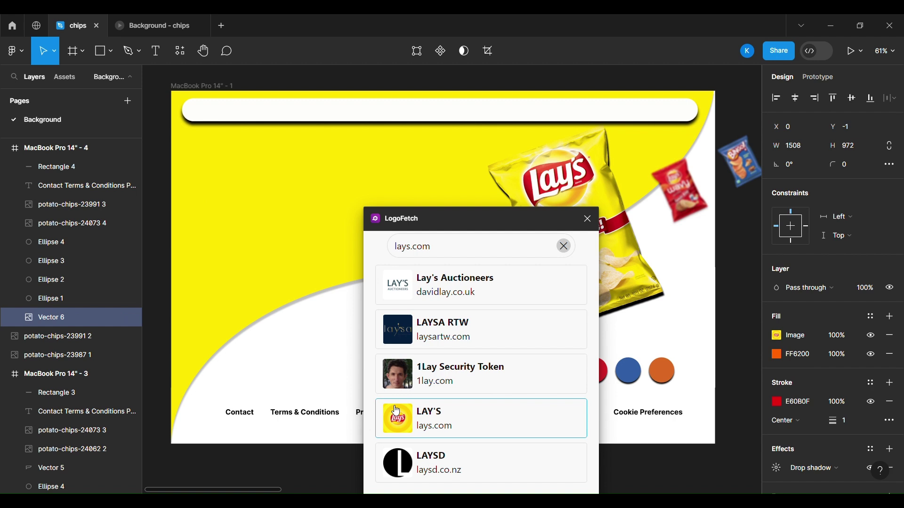
drag(395, 410, 441, 427)
double_click(442, 426)
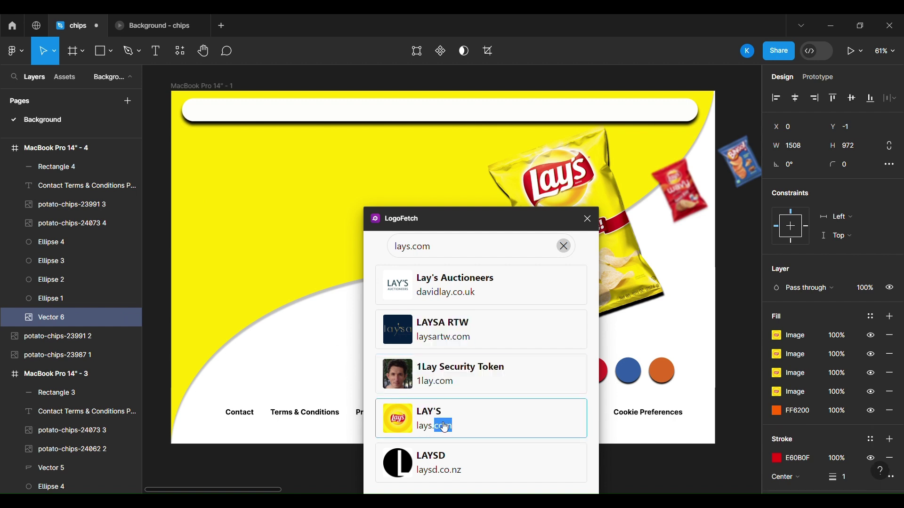
- Remove the four logo image fills from the orange frame's wave vector and close LogoFetch
click(890, 335)
click(890, 336)
click(890, 335)
click(890, 335)
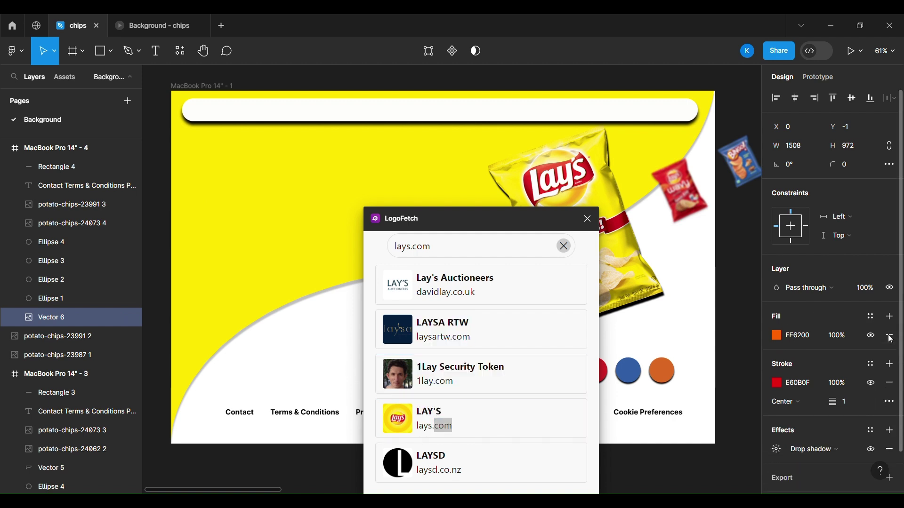
click(587, 219)
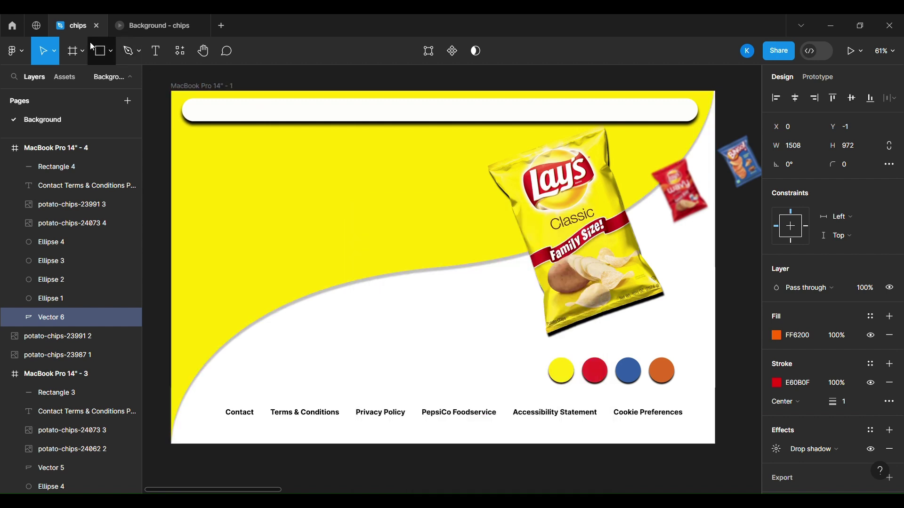
- Search the Unsplash plugin for "lays logo" and look through the images for a usable logo
click(27, 56)
mouse_move(71, 210)
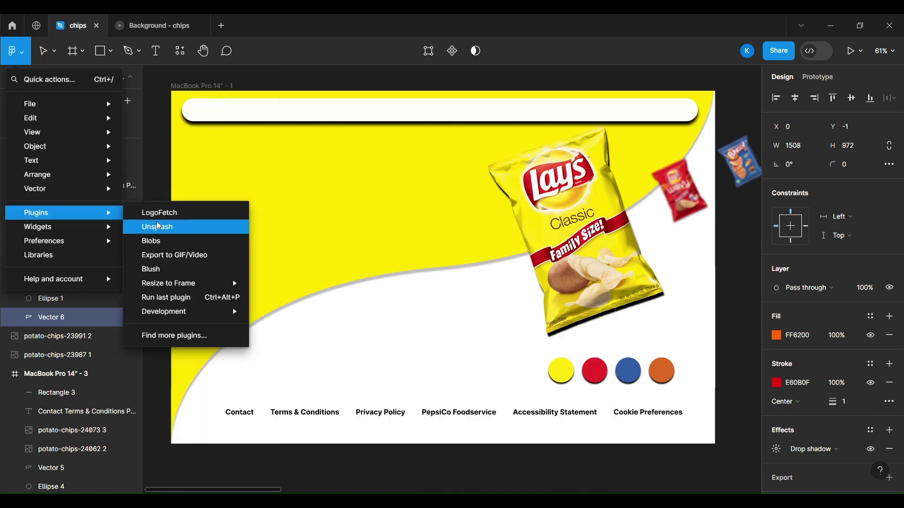
click(163, 229)
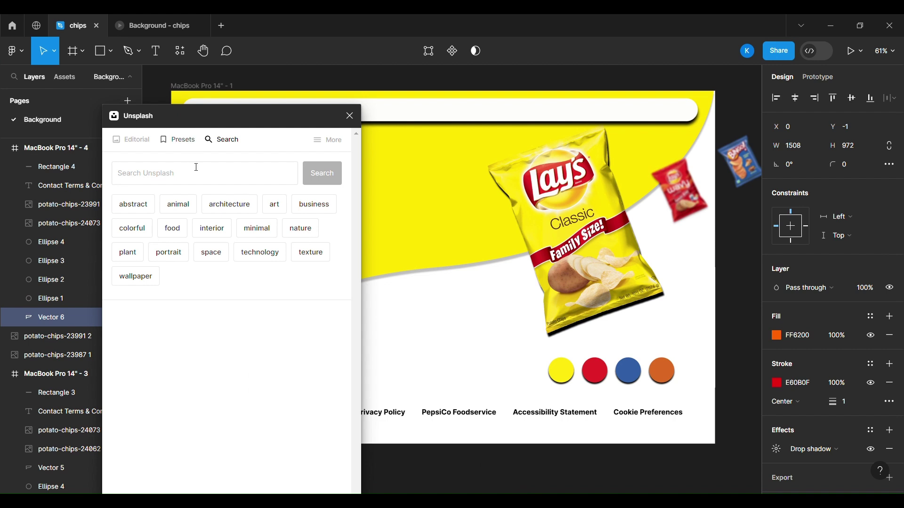
click(200, 177)
text(lays )
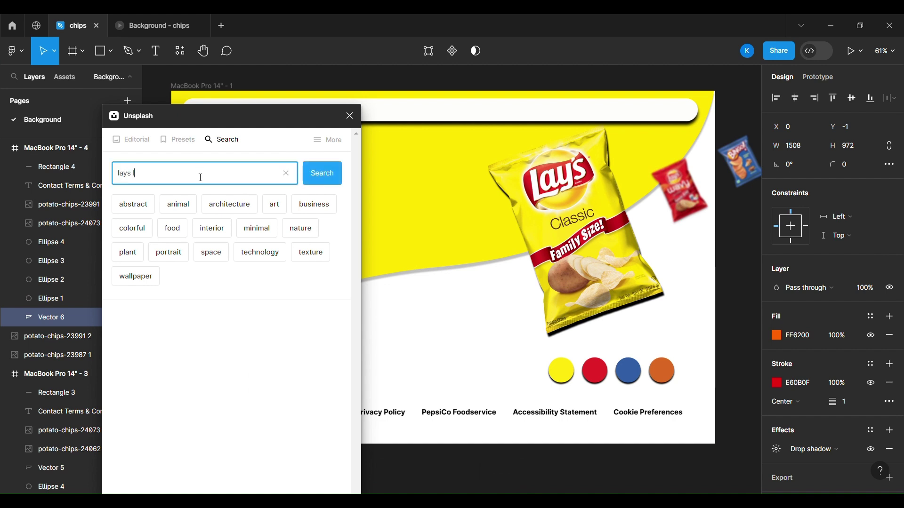
text(logo)
key(Return)
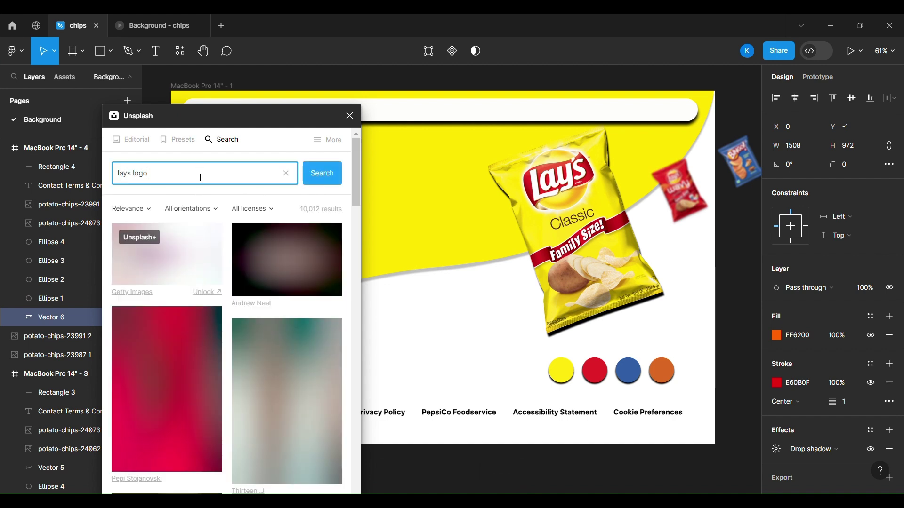
scroll(207, 273, down, 5)
scroll(207, 273, down, 10)
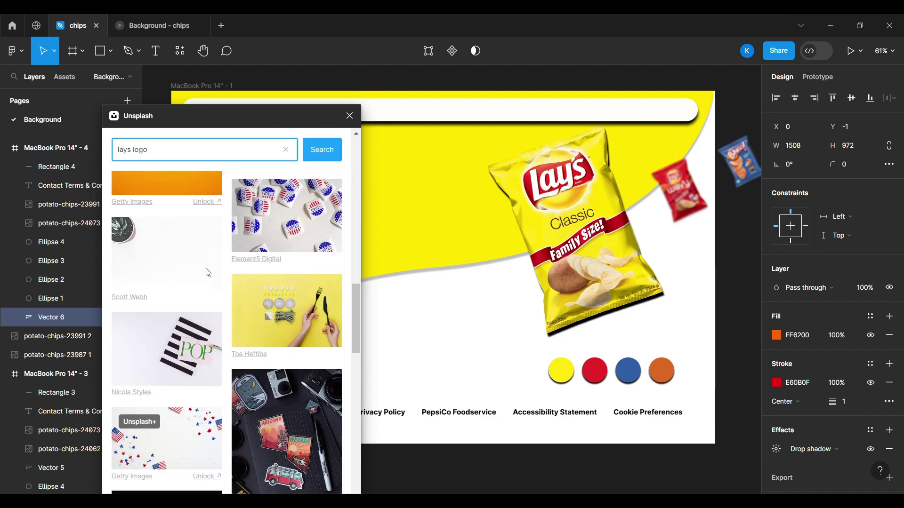
click(349, 116)
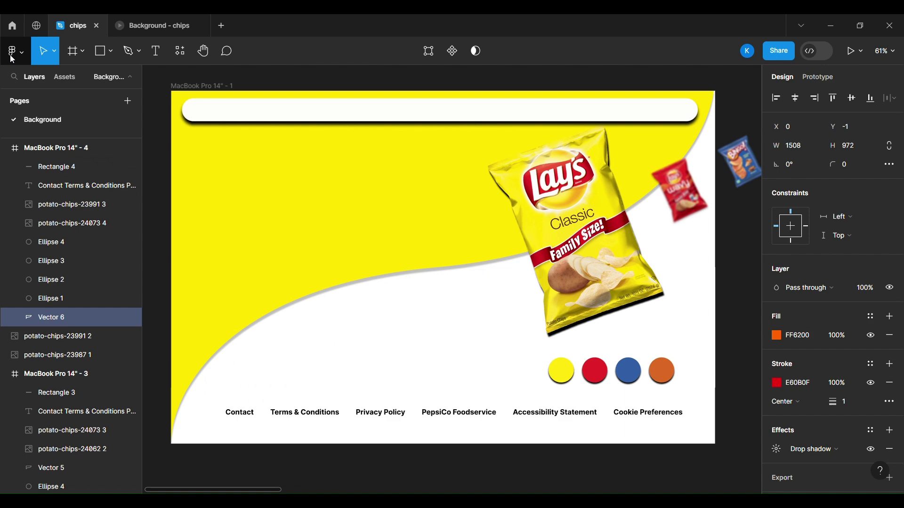
- Paste the chips-and-chillies image into the yellow frame and remove its background with Icons8 Background Remover
click(28, 61)
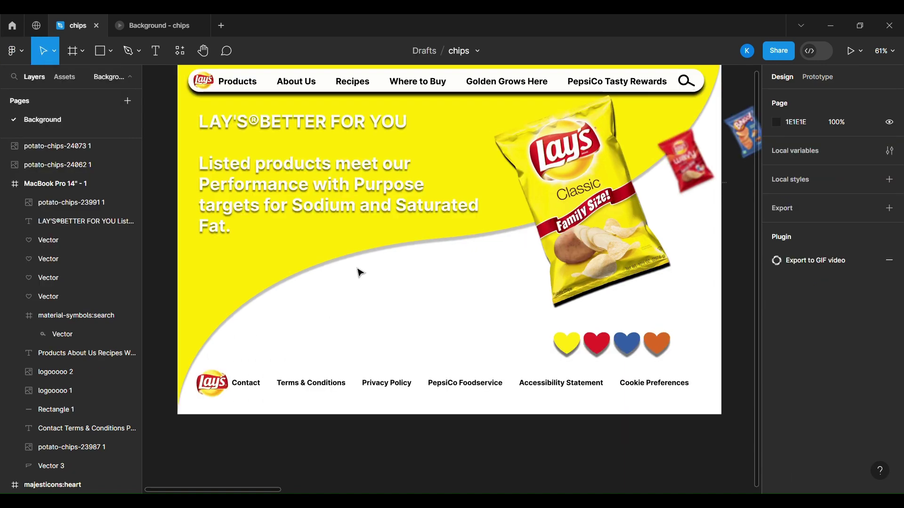
key(ctrl+v)
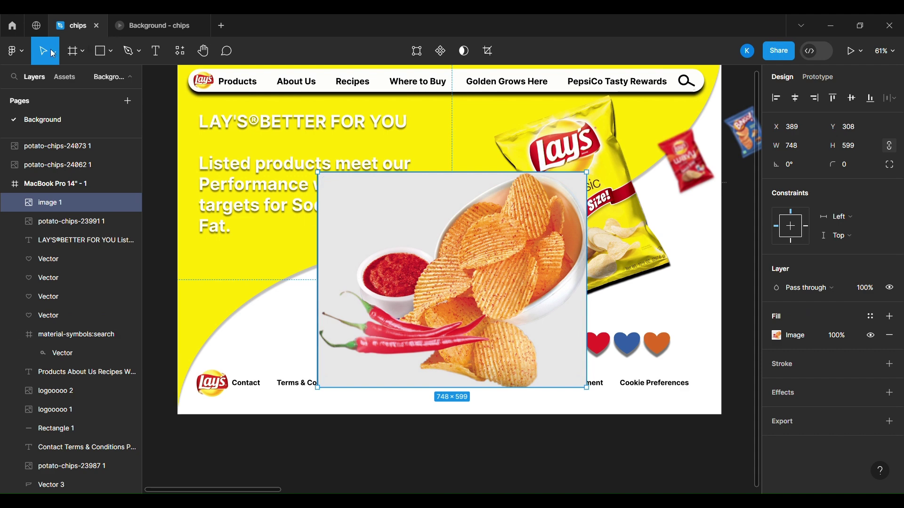
click(27, 57)
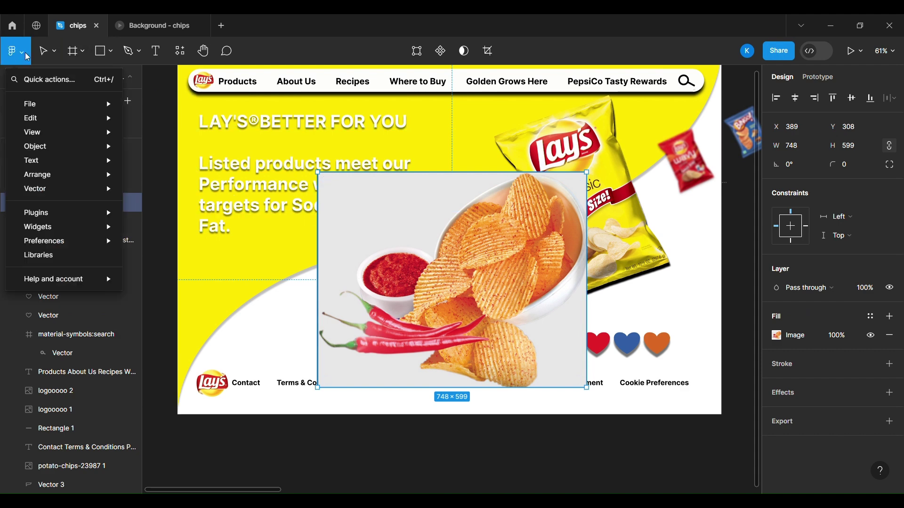
mouse_move(84, 213)
mouse_move(177, 219)
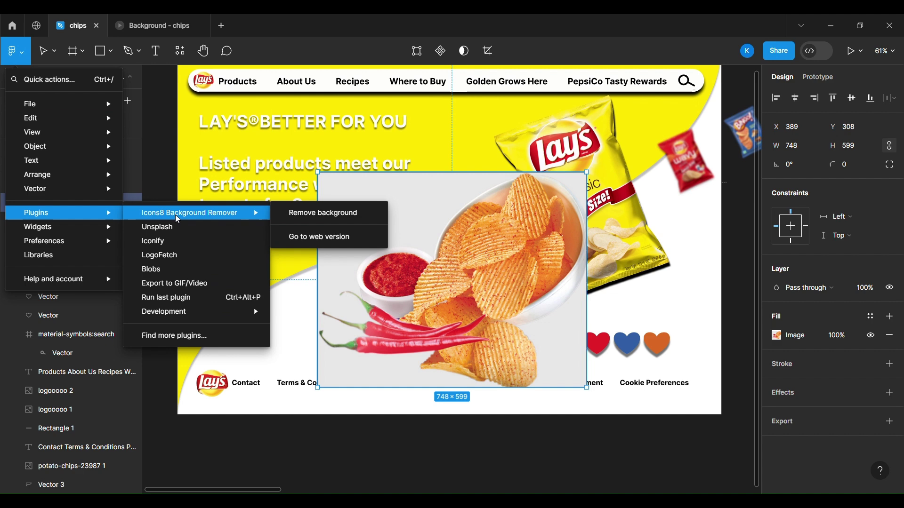
click(312, 212)
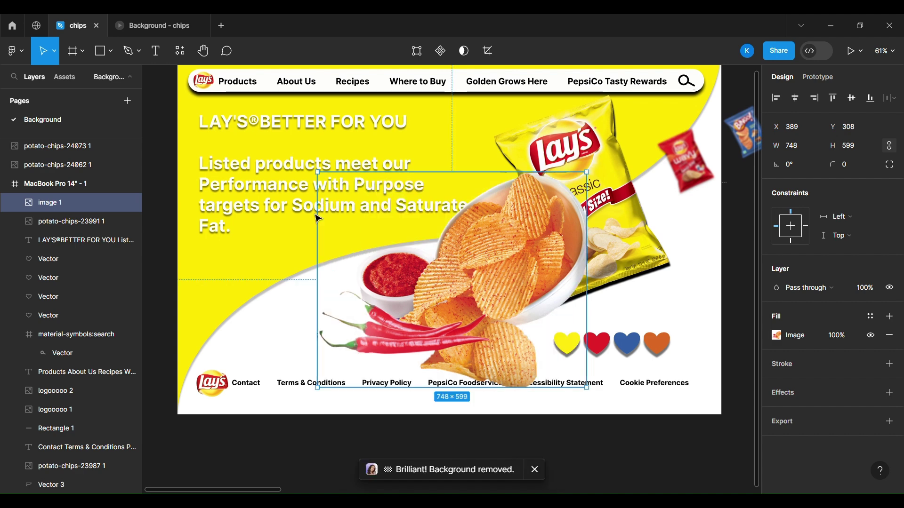
- Move the chips-and-chillies image to about X 5, Y 214 and place its layer beneath the LAY'S BETTER FOR YOU text
drag(476, 270, 338, 236)
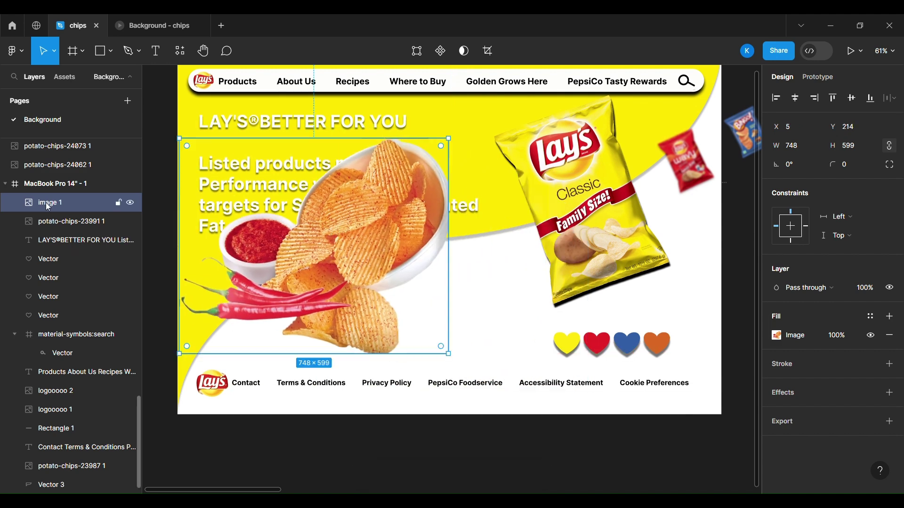
drag(48, 207, 50, 246)
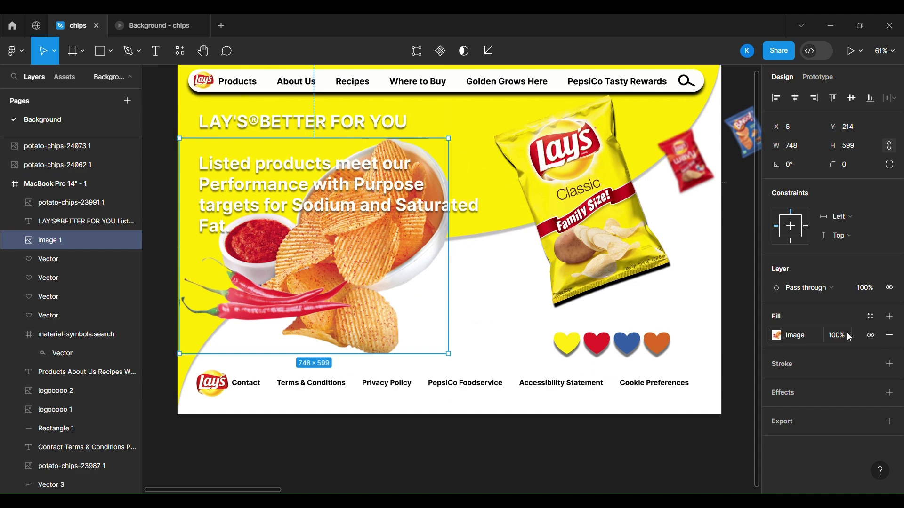
- Set the chips-and-chillies image's layer opacity to 30%
double_click(879, 288)
text(30)
key(Return)
key(Escape)
click(316, 301)
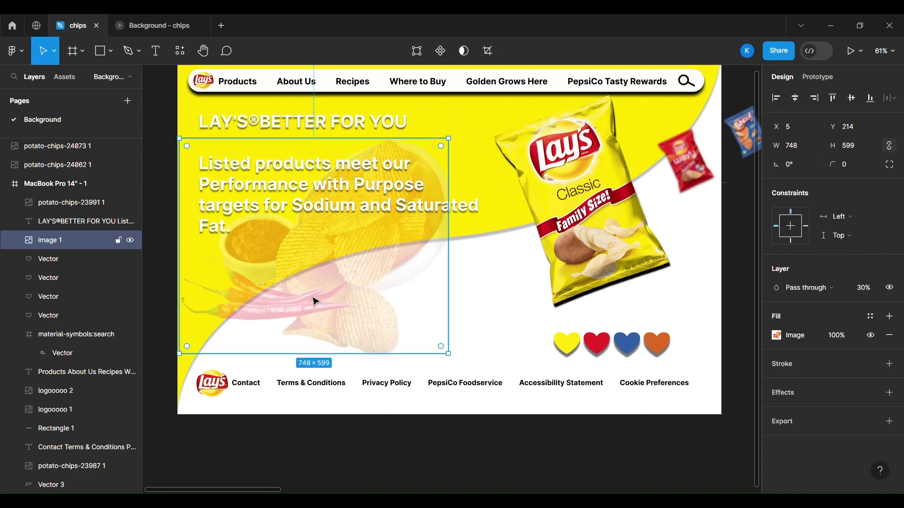
- Scale the chips-and-chillies image in the yellow frame proportionally to 1112.09 × 909 and move it to X 5, Y 11
drag(376, 278, 420, 259)
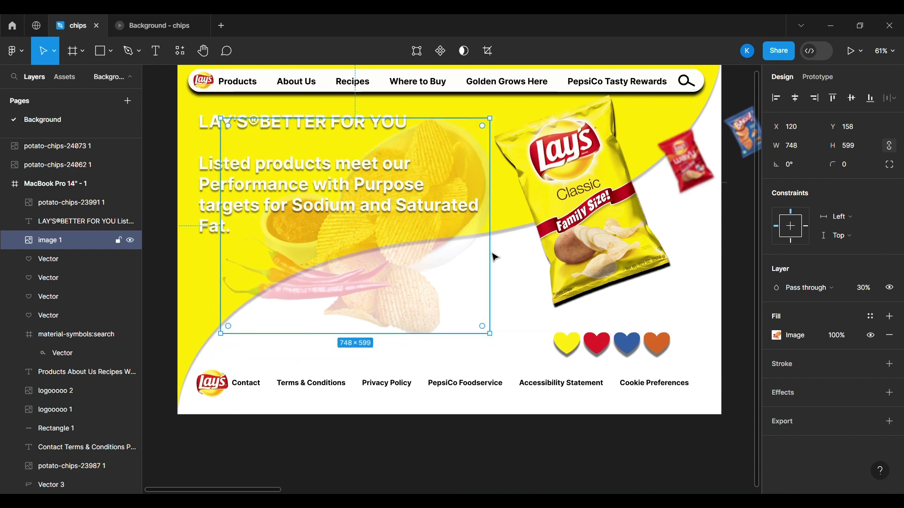
drag(494, 338, 523, 376)
mouse_move(444, 307)
mouse_down()
mouse_move(404, 298)
mouse_move(447, 309)
mouse_move(508, 287)
mouse_move(453, 301)
mouse_up()
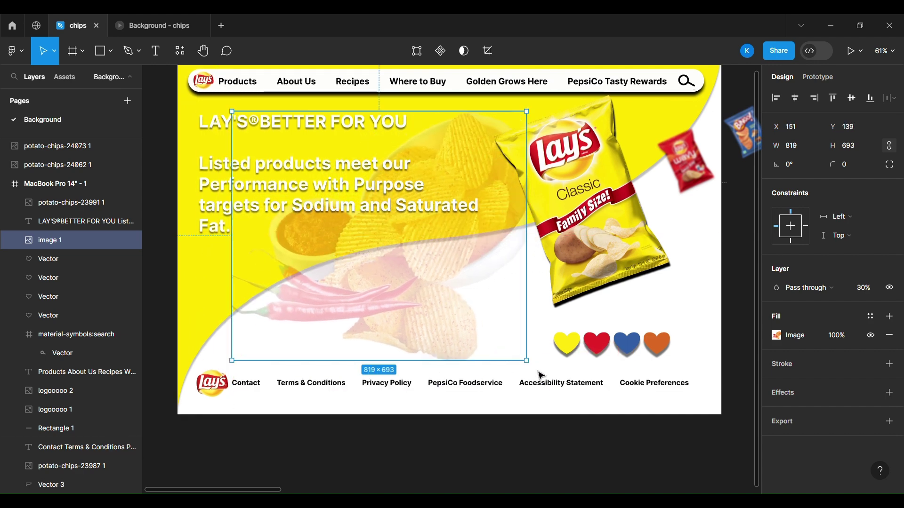
drag(527, 361, 560, 380)
mouse_move(414, 326)
mouse_down()
mouse_move(416, 301)
mouse_move(416, 315)
mouse_up()
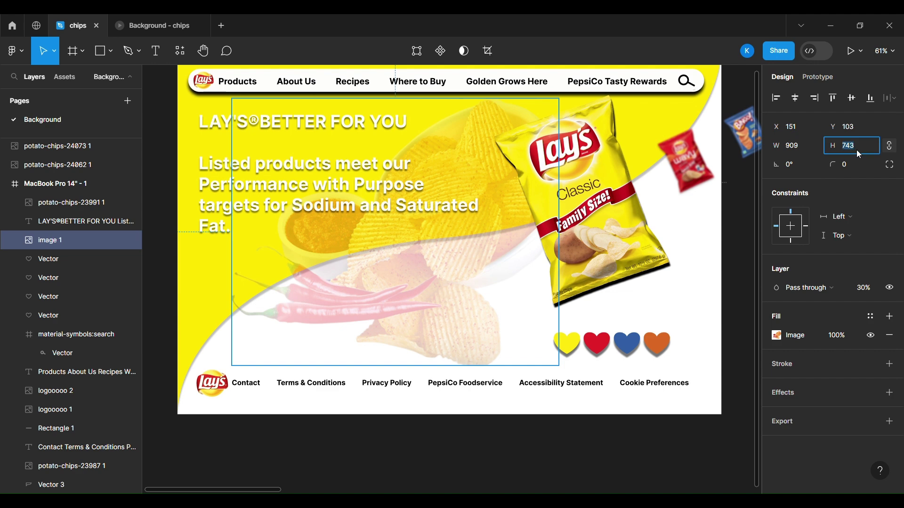
key(Return)
click(599, 478)
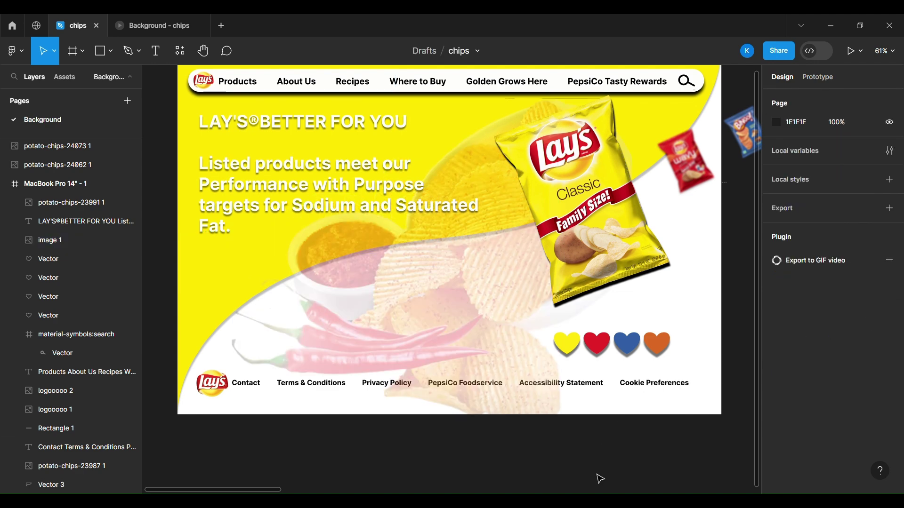
drag(454, 319, 506, 303)
- Duplicate the chips-and-chillies image into the red frame and place the copy's layer directly above Vector 4
key(ctrl+d)
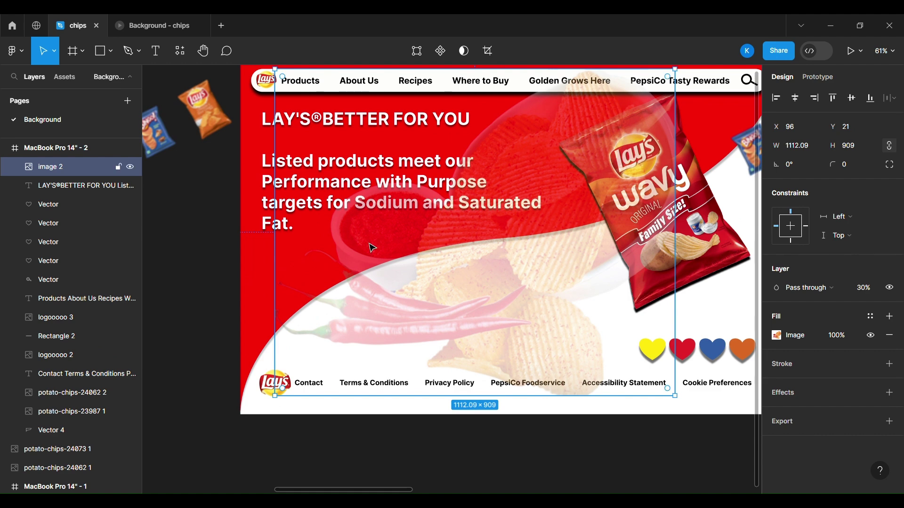
drag(468, 260, 476, 287)
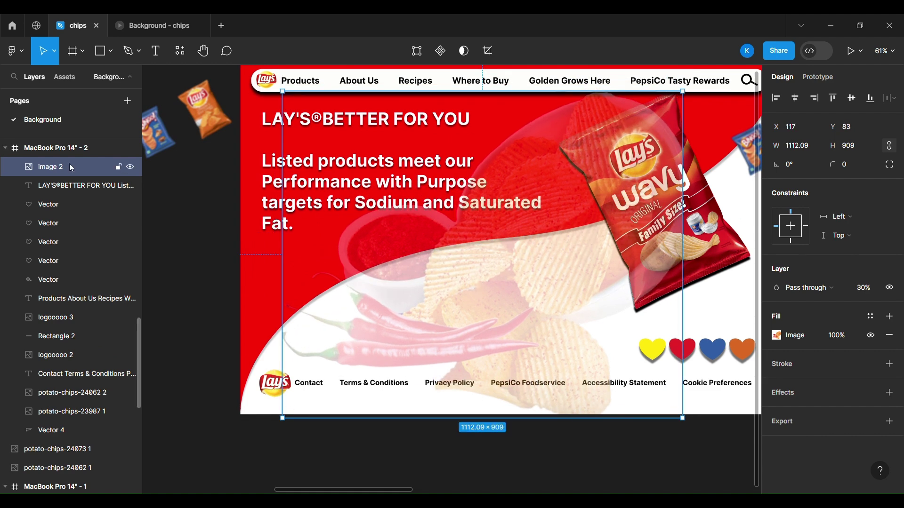
drag(69, 163, 80, 423)
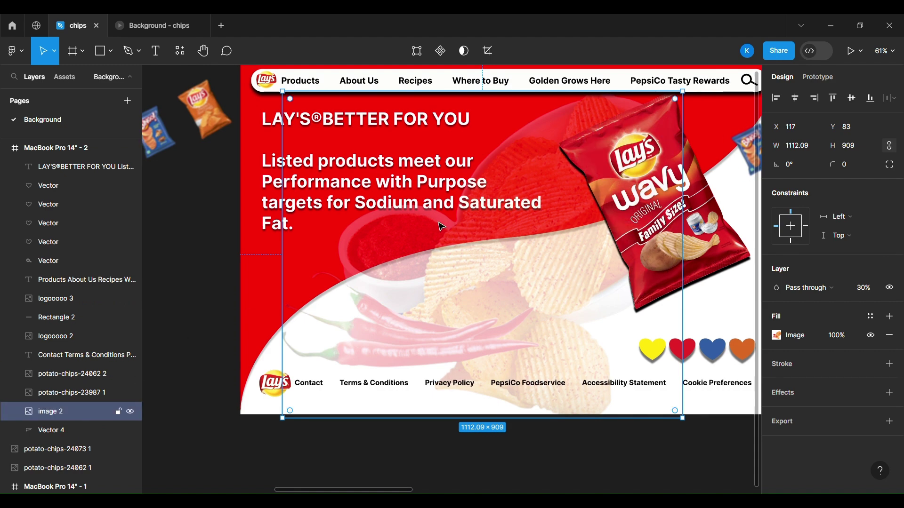
- Set the red frame's chips-and-chillies image to X 5, Y 11, matching its position in the yellow frame
scroll(381, 301, left, 10)
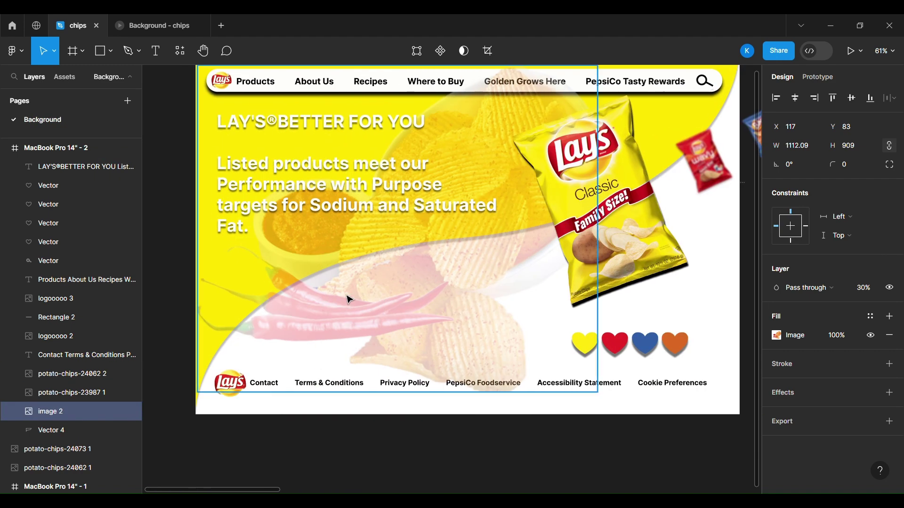
click(404, 306)
scroll(604, 289, right, 5)
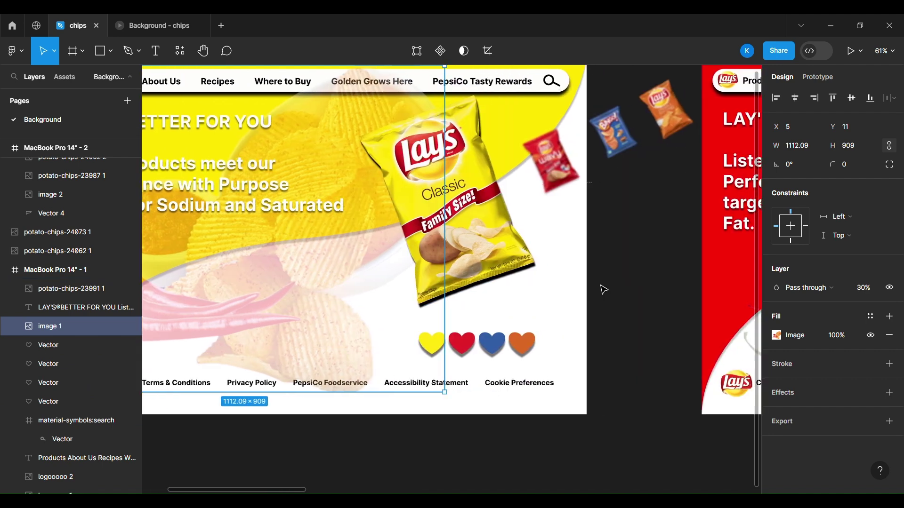
scroll(603, 289, right, 8)
click(735, 238)
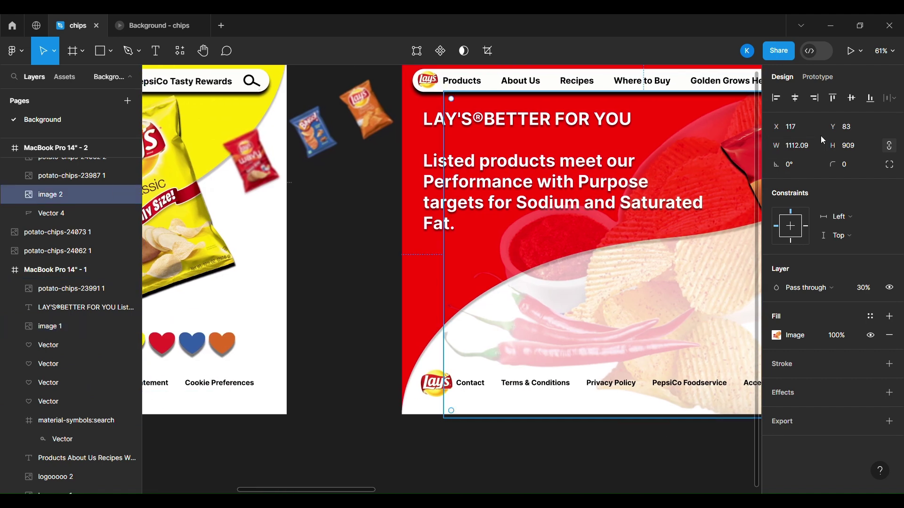
click(808, 128)
click(879, 131)
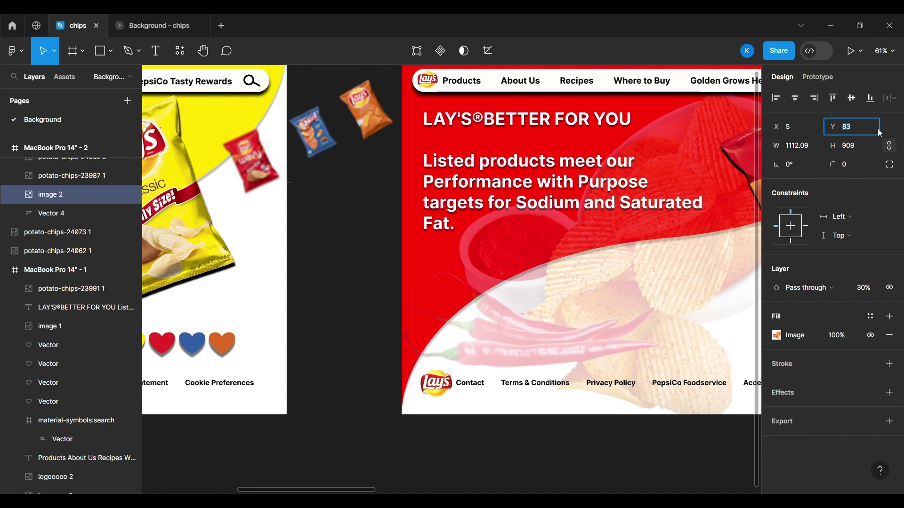
text(11)
click(356, 298)
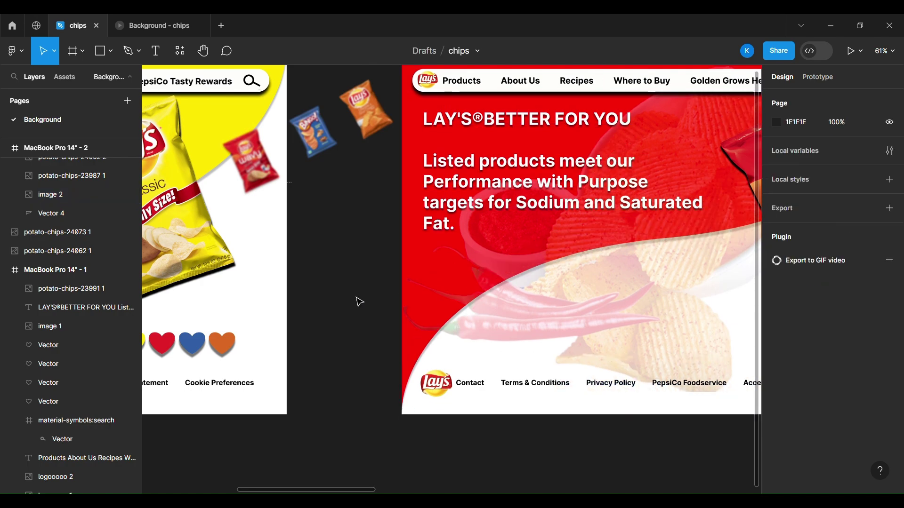
- Try to paste the chips-and-chillies image over the blue frame and position it at X 5, Y 11
scroll(356, 297, right, 3)
scroll(356, 297, left, 10)
scroll(356, 297, right, 8)
scroll(356, 298, right, 2)
scroll(356, 297, left, 8)
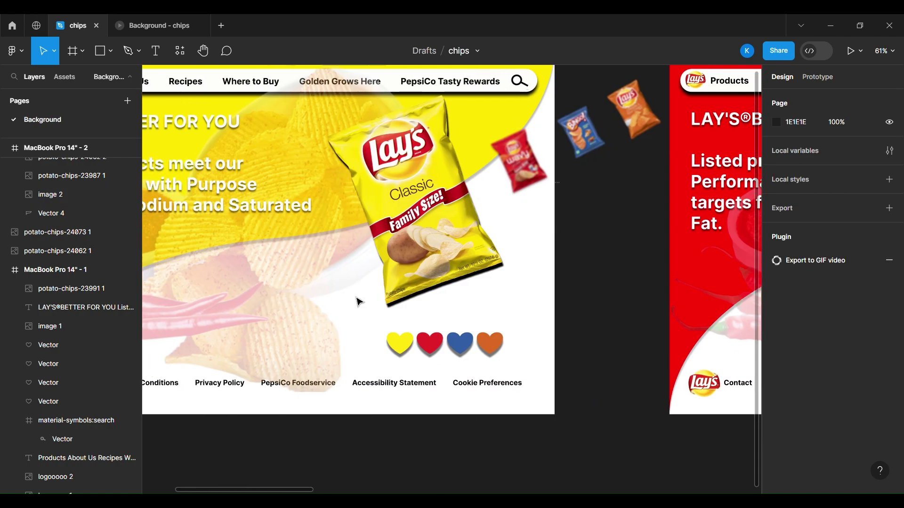
scroll(356, 297, right, 20)
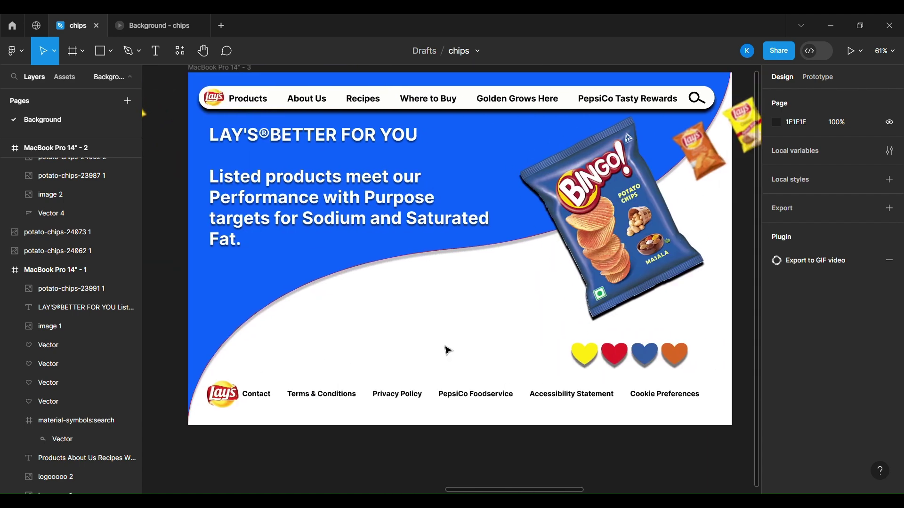
click(448, 350)
click(813, 125)
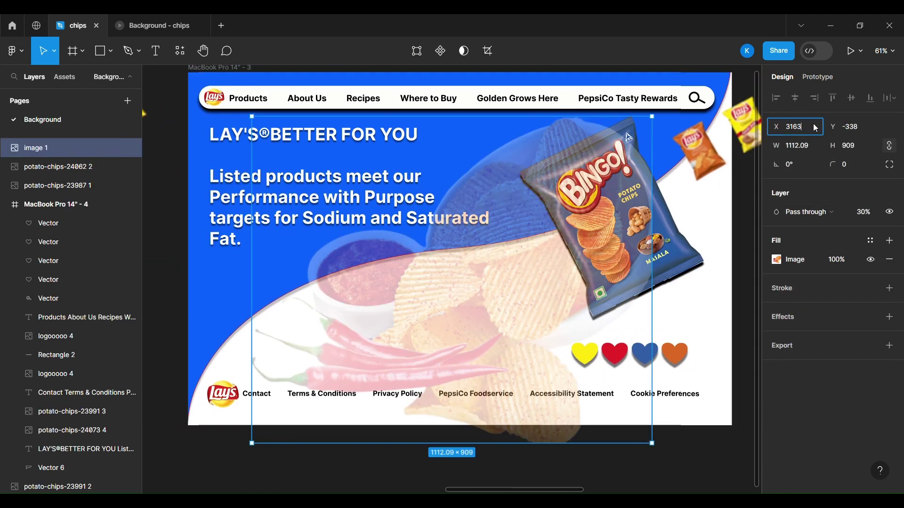
click(868, 128)
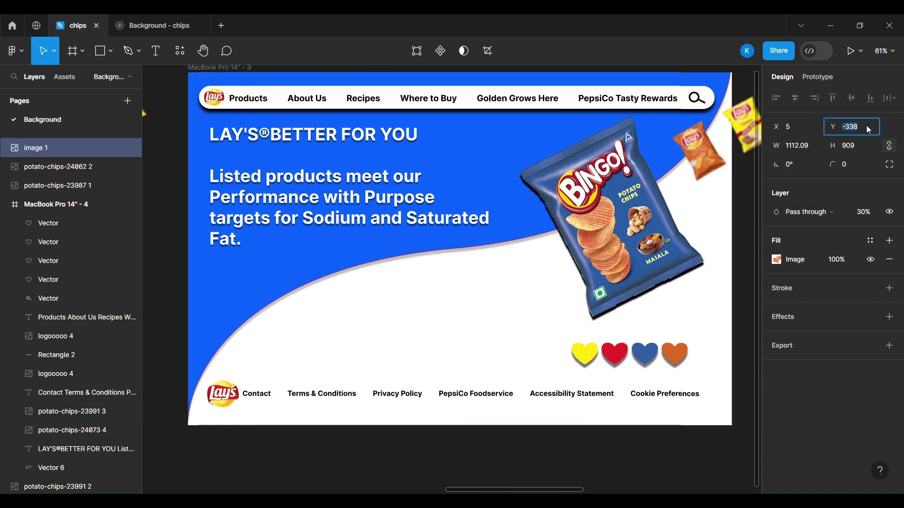
text(11)
click(743, 290)
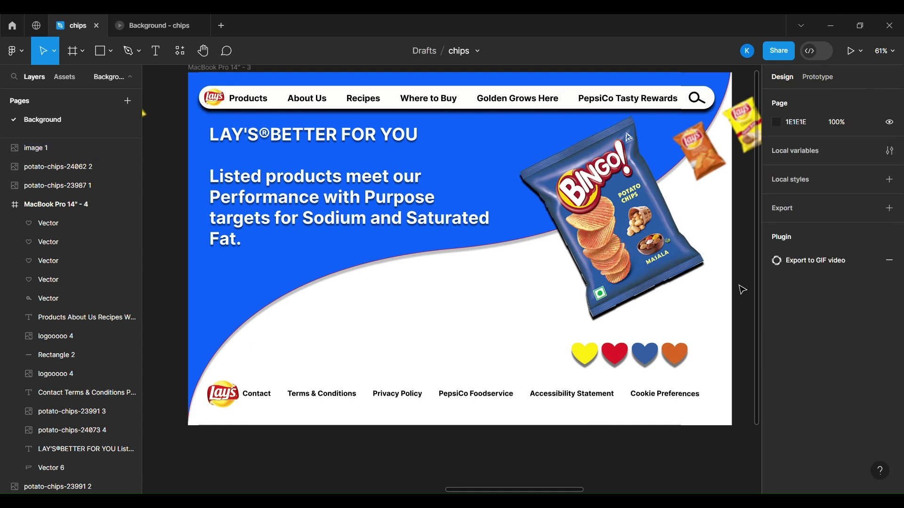
- Undo the pasted chips-and-chillies copy and its position changes
key(ctrl+z)
key(ctrl+z)
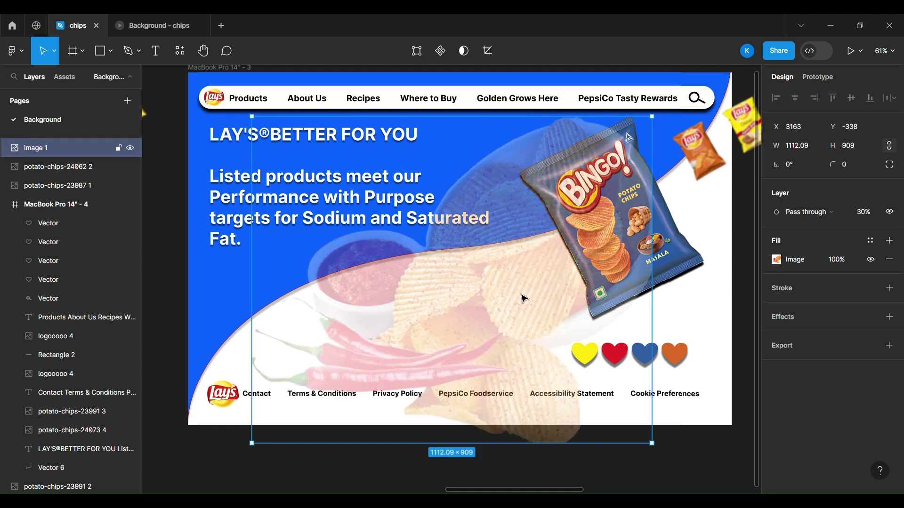
key(ctrl+z)
key(ctrl+z)
key(ctrl+z)
key(ctrl+z)
key(ctrl+z)
key(ctrl+z)
key(ctrl+z)
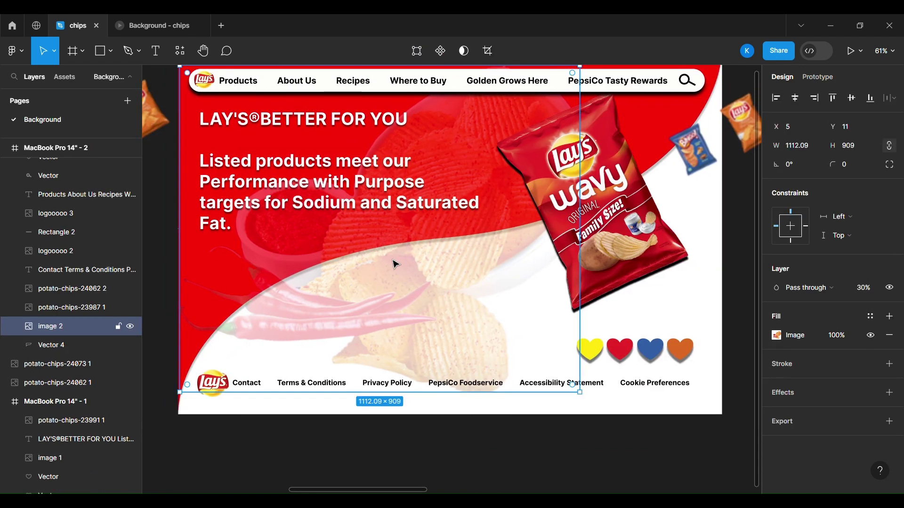
- Copy the red frame's chips-and-chillies image into the blue frame and position it at X 5, Y 11
key(ctrl+z)
key(ctrl+z)
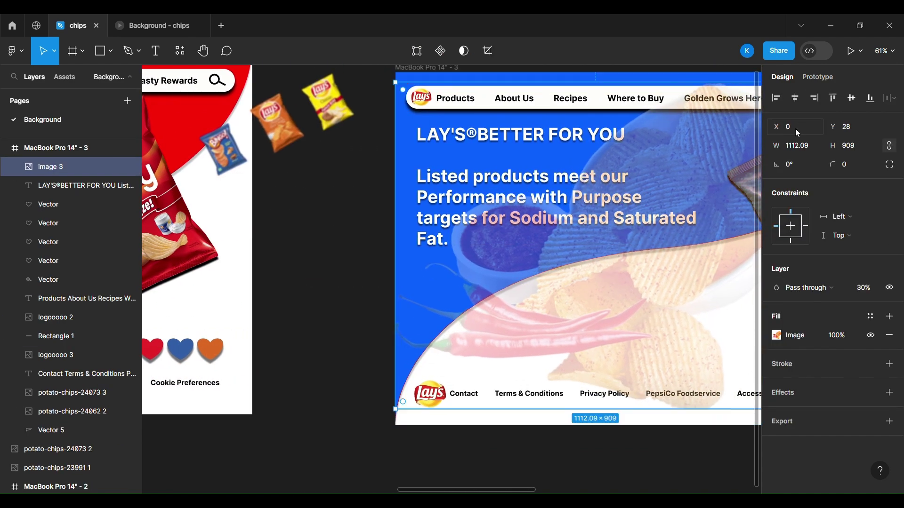
click(864, 122)
text(11)
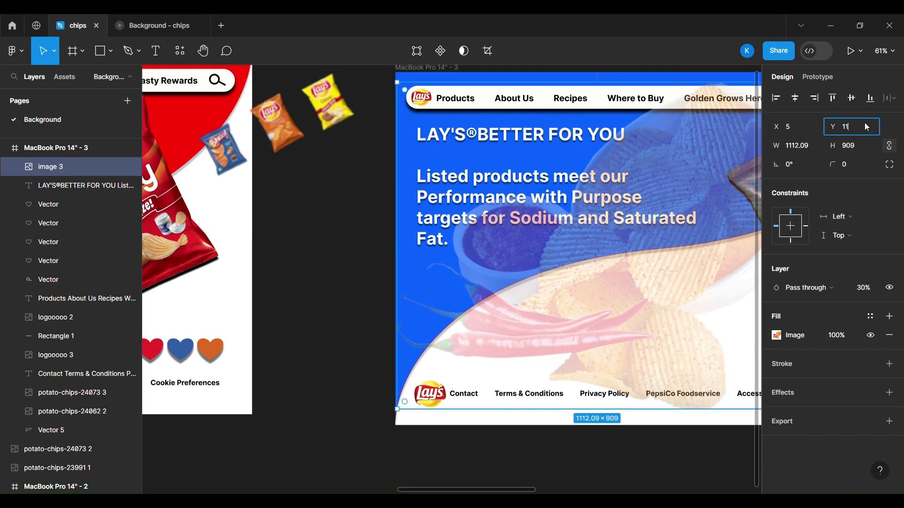
click(343, 327)
- Place the blue frame's chips-and-chillies image layer directly above Vector 5, beneath the text and bag layers
scroll(345, 327, left, 10)
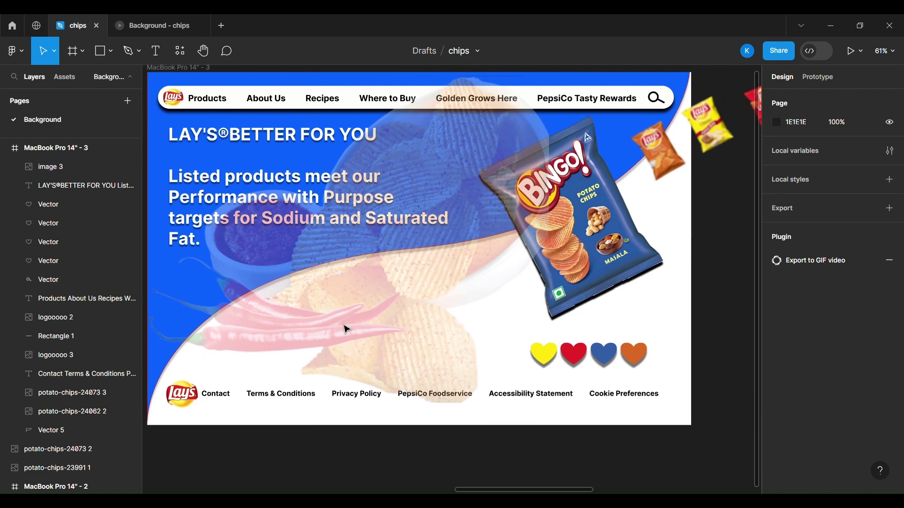
scroll(346, 328, right, 5)
scroll(345, 327, left, 3)
scroll(343, 326, right, 15)
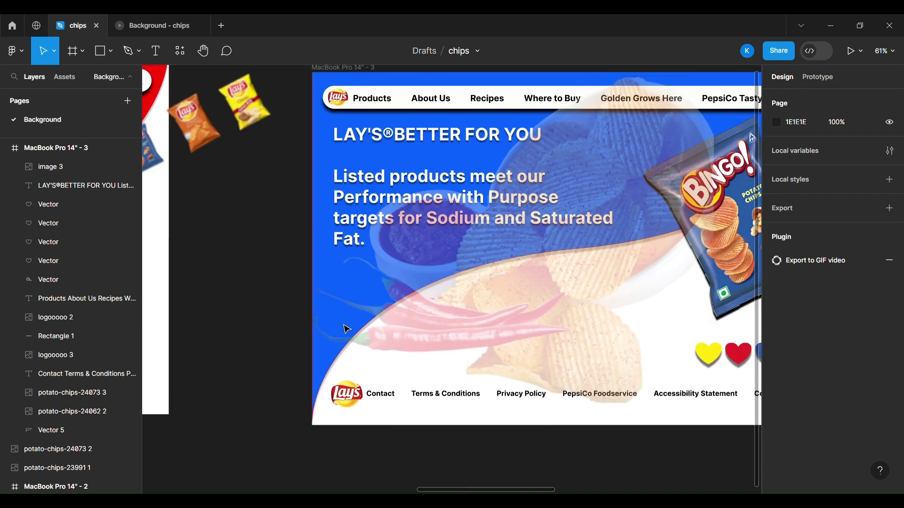
click(41, 167)
drag(41, 173, 61, 413)
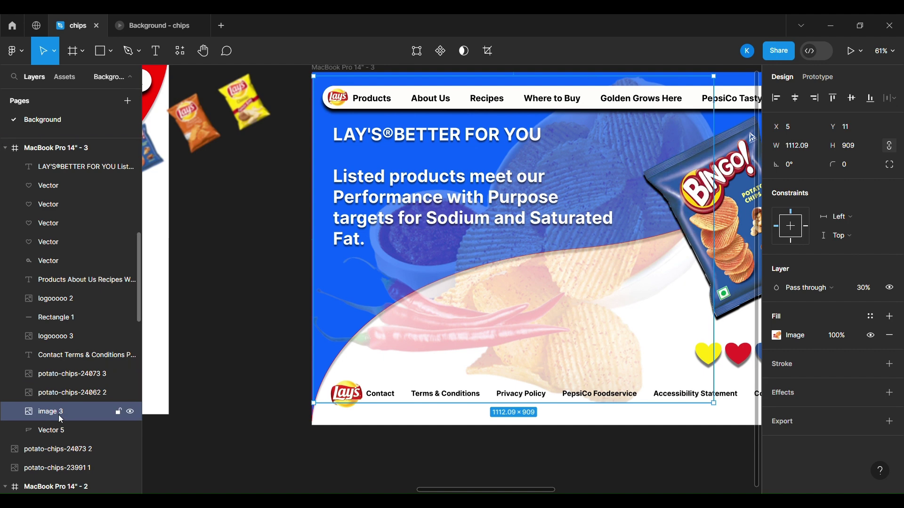
- Duplicate the chips-and-chillies image into the orange frame and place the copy's layer directly above Vector 6
scroll(369, 325, right, 5)
scroll(369, 324, right, 15)
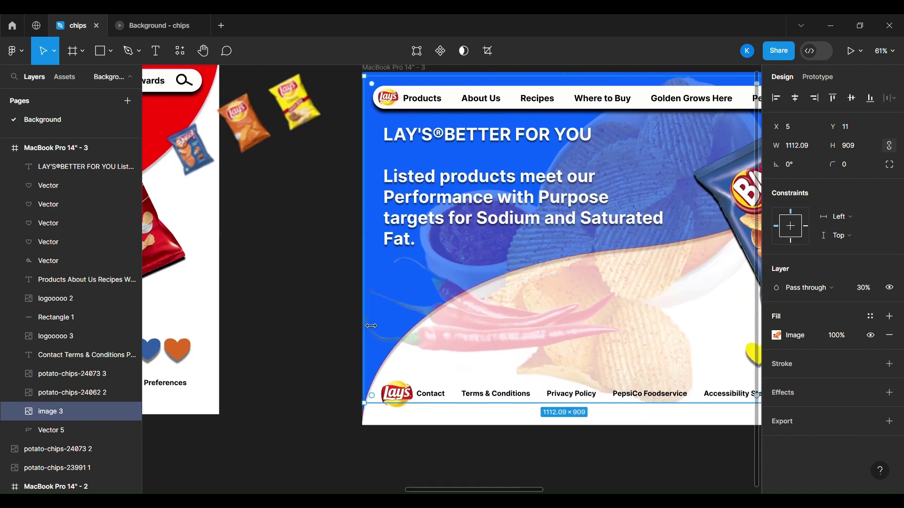
scroll(540, 301, left, 15)
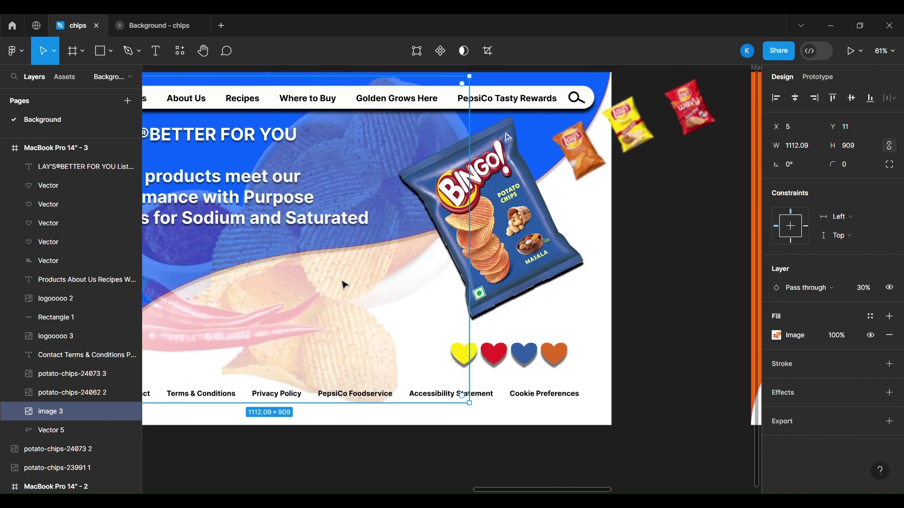
key(ctrl+d)
drag(328, 289, 405, 300)
scroll(297, 291, left, 6)
scroll(296, 291, right, 4)
drag(44, 168, 61, 422)
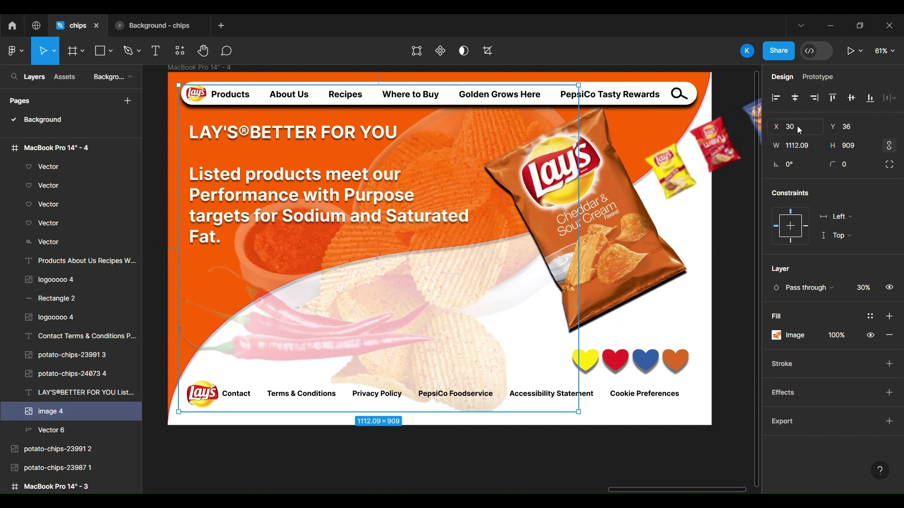
- Set the orange frame's chips-and-chillies image to X 5 and adjust its Y to match the images in the other frames
key(Return)
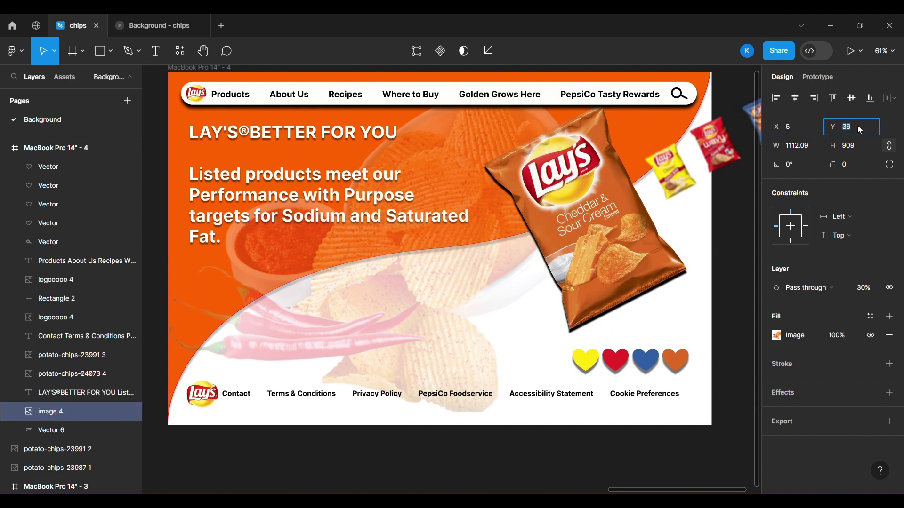
click(731, 272)
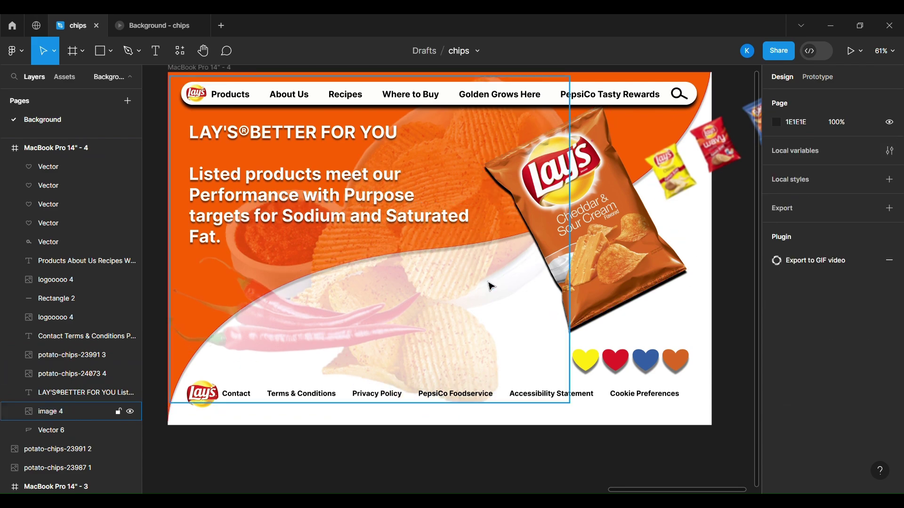
scroll(490, 284, left, 20)
scroll(463, 297, right, 15)
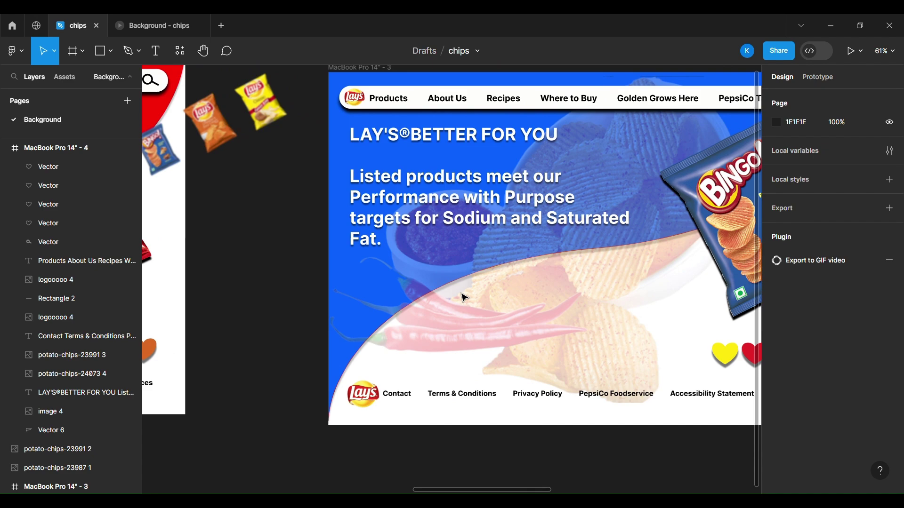
scroll(463, 297, left, 12)
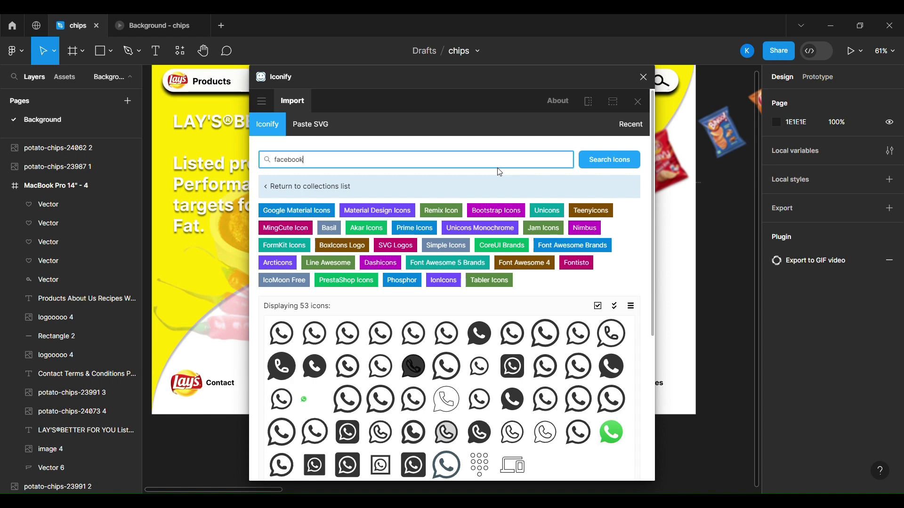
- Search Iconify for "facebook" and import the round blue logos:facebook icon into the yellow frame
key(Return)
scroll(386, 330, down, 3)
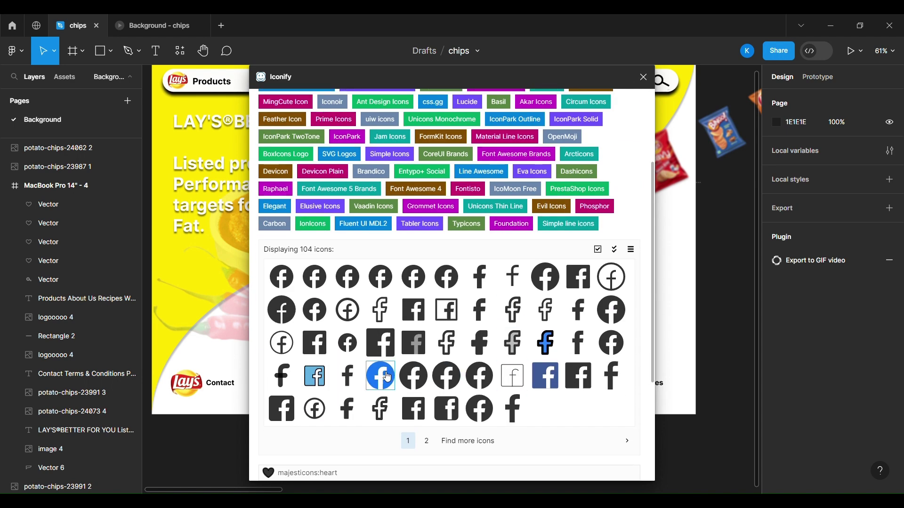
drag(207, 343, 207, 342)
scroll(372, 202, up, 3)
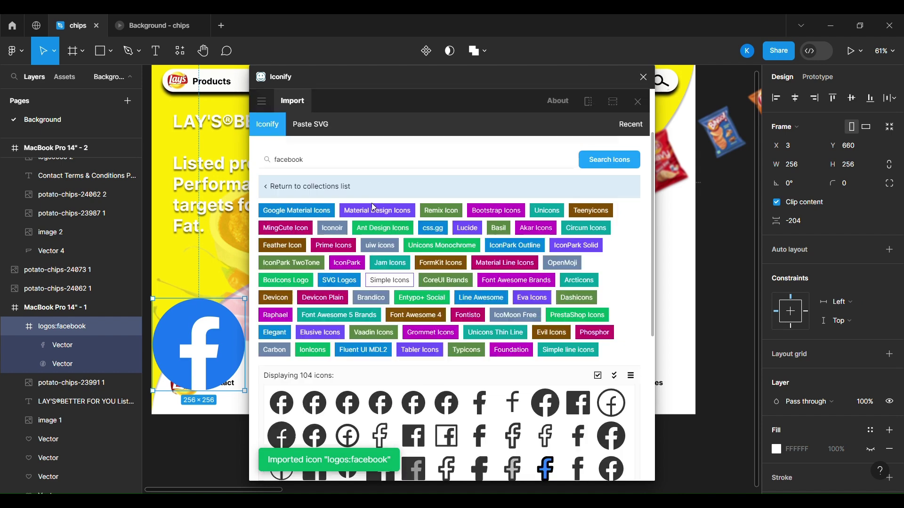
- Move the Iconify window clear of the yellow frame and shift the Facebook icon over the chillies, just above the footer links
click(317, 162)
drag(337, 77, 585, 107)
drag(217, 328, 263, 316)
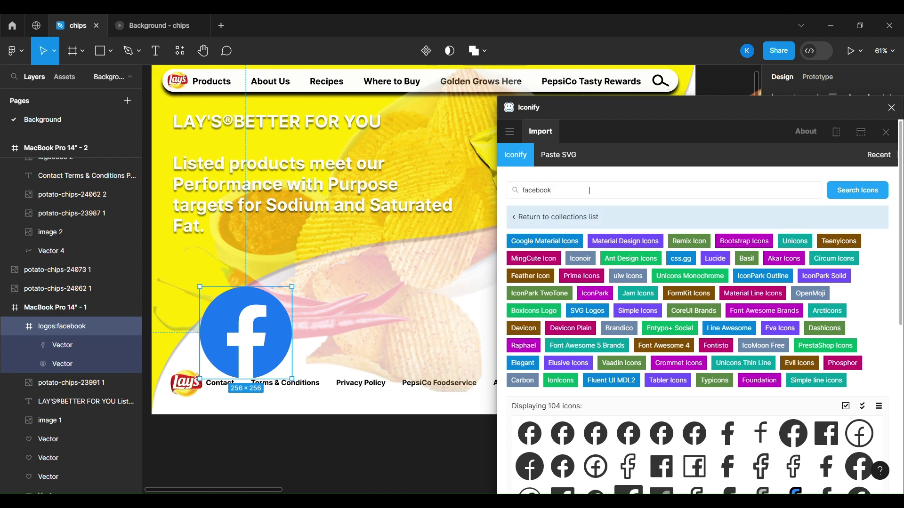
click(359, 329)
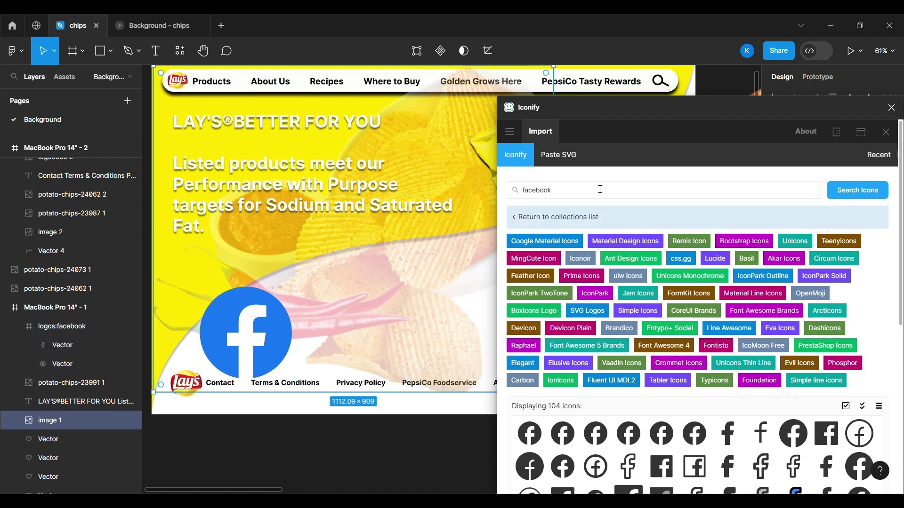
- Search Iconify for "whatsapp" and import the green logos:whatsapp-icon into the yellow frame beside the Facebook icon
click(600, 191)
text(whatsapp)
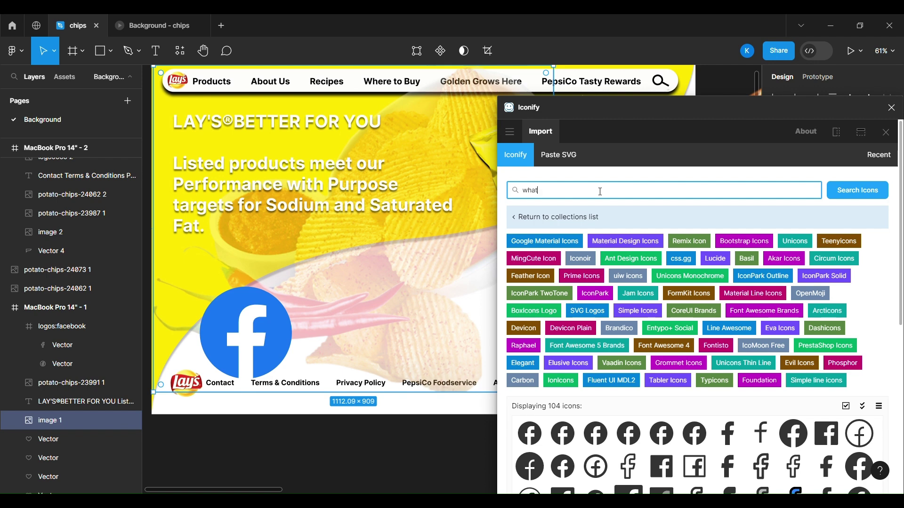
key(Return)
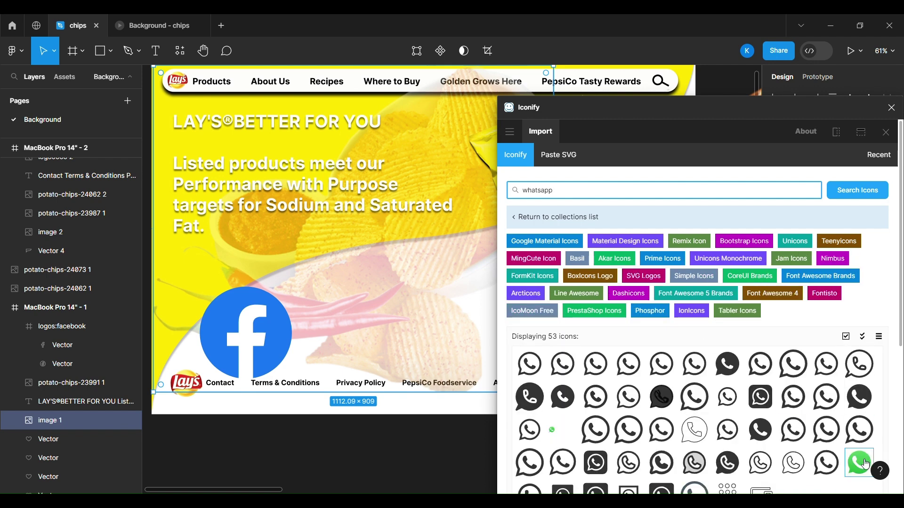
drag(865, 464, 545, 389)
drag(364, 316, 360, 311)
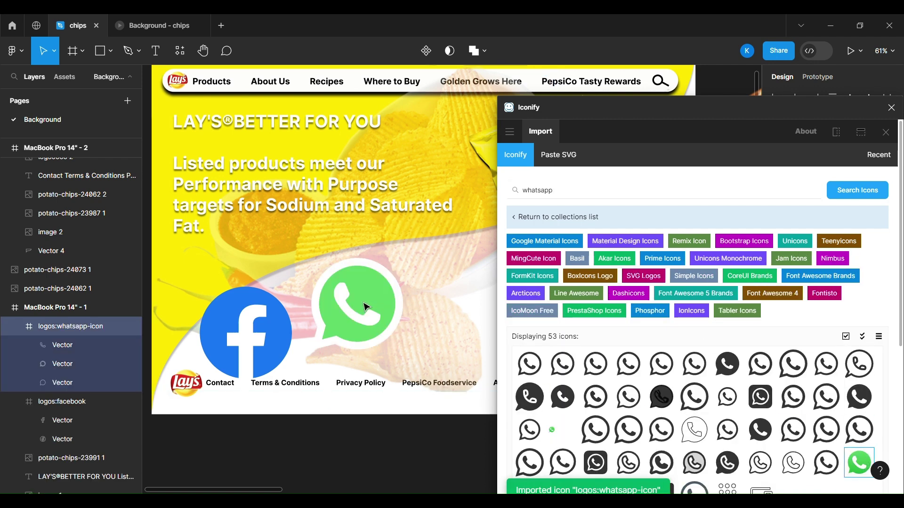
- Search Iconify for the Twitter logo and place the blue logos:twitter bird in the yellow frame beside the WhatsApp icon
click(568, 195)
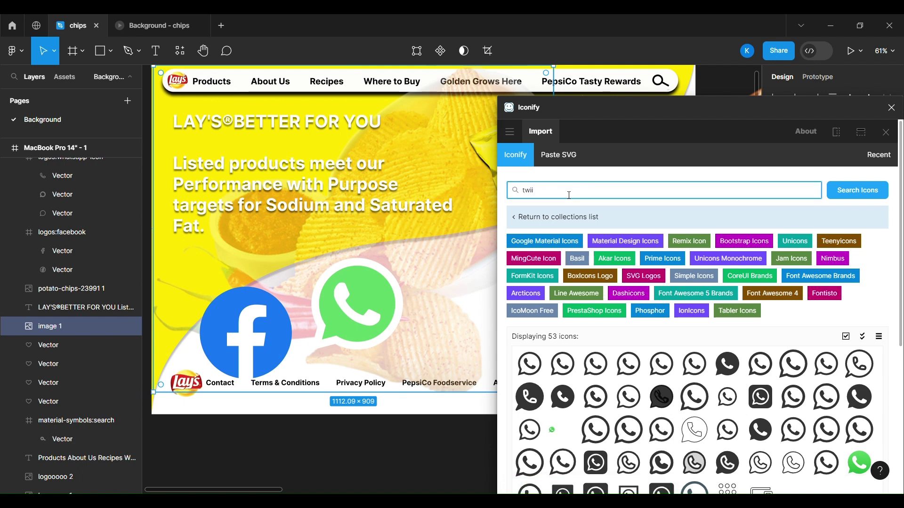
key(Return)
scroll(661, 412, down, 3)
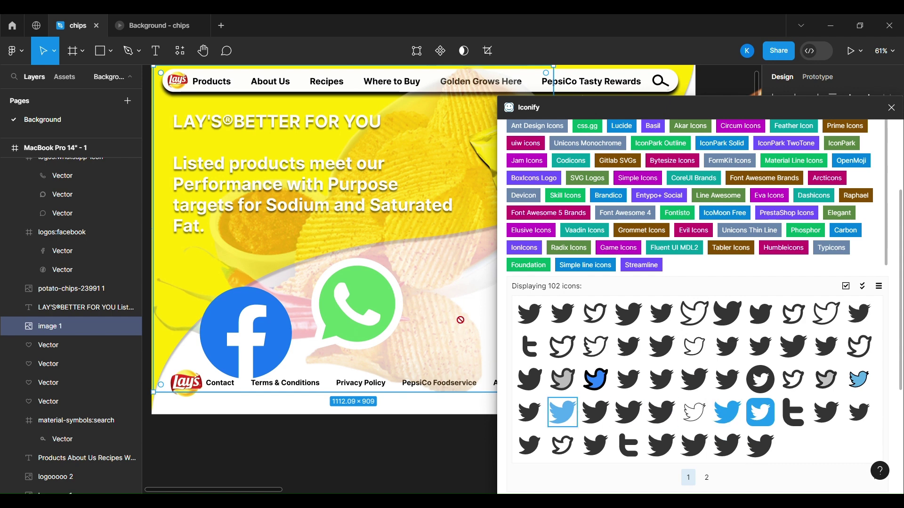
drag(460, 320, 459, 321)
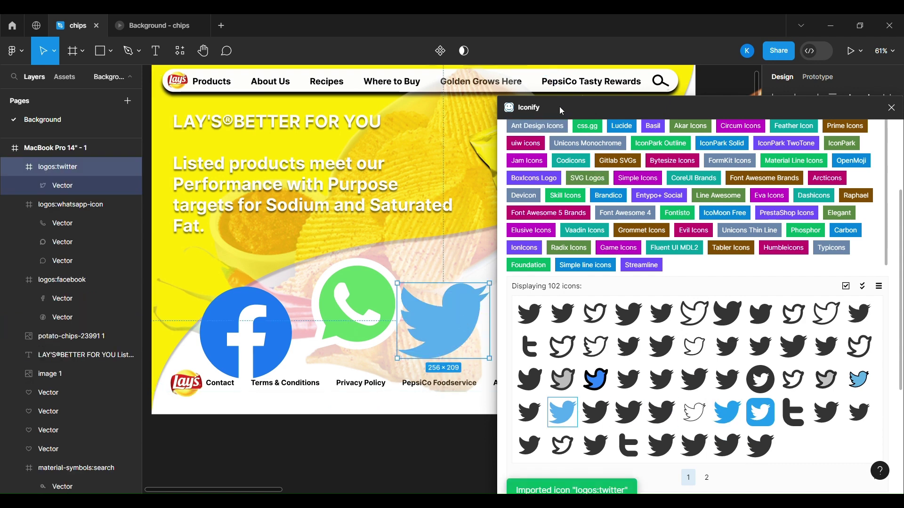
- Search Iconify for "instagram", place the colourful skill-icons:instagram icon above the Twitter bird, and close Iconify
scroll(568, 195, up, 3)
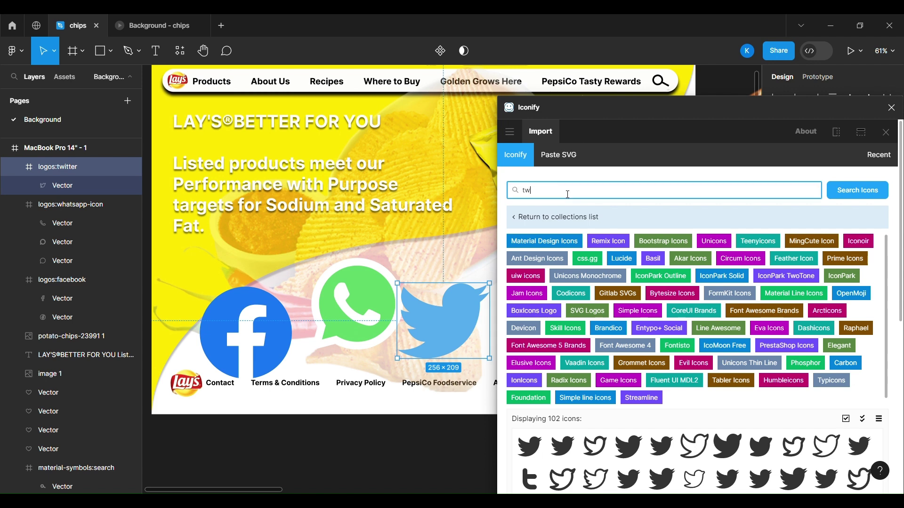
key(BackSpace)
key(BackSpace)
click(461, 264)
click(571, 192)
text(i)
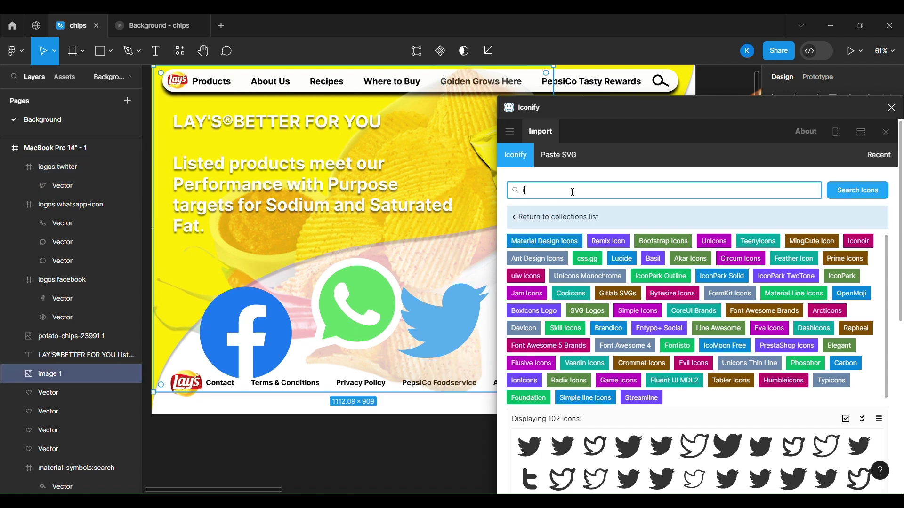
text(instagram)
key(Return)
scroll(535, 370, down, 3)
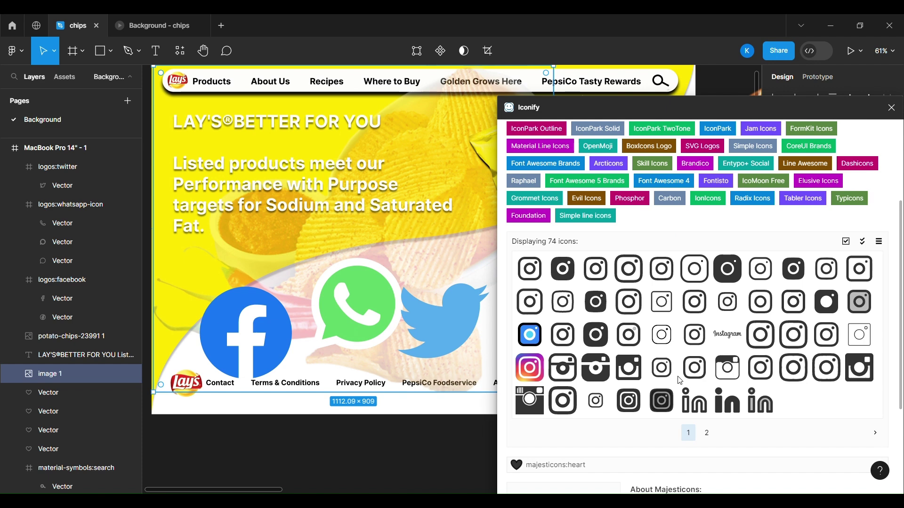
drag(462, 268, 456, 238)
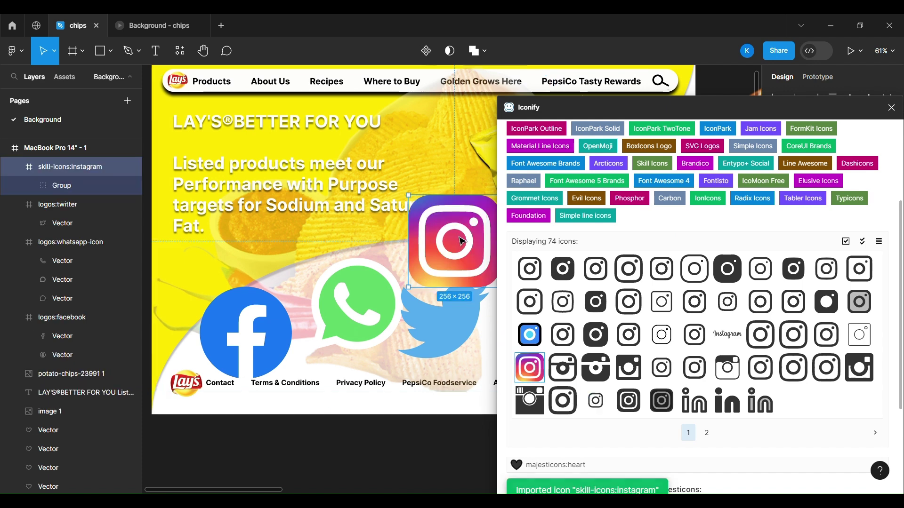
click(389, 260)
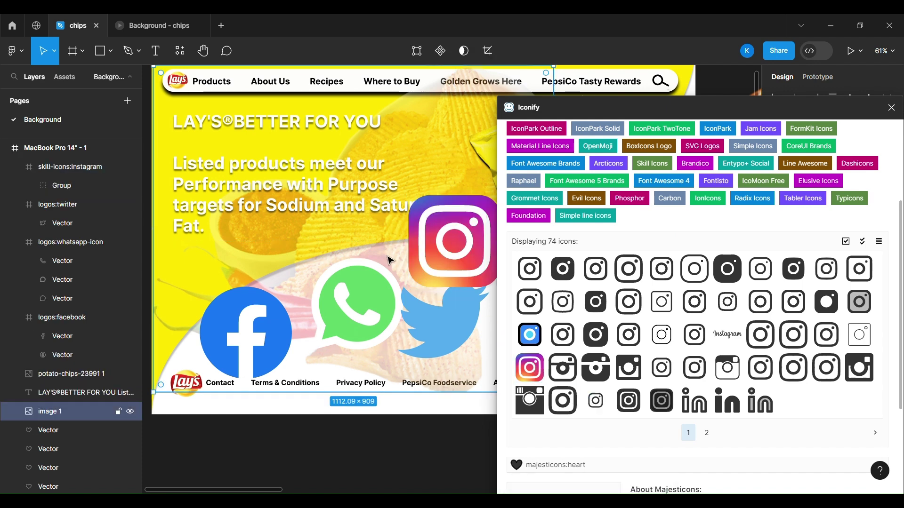
click(890, 108)
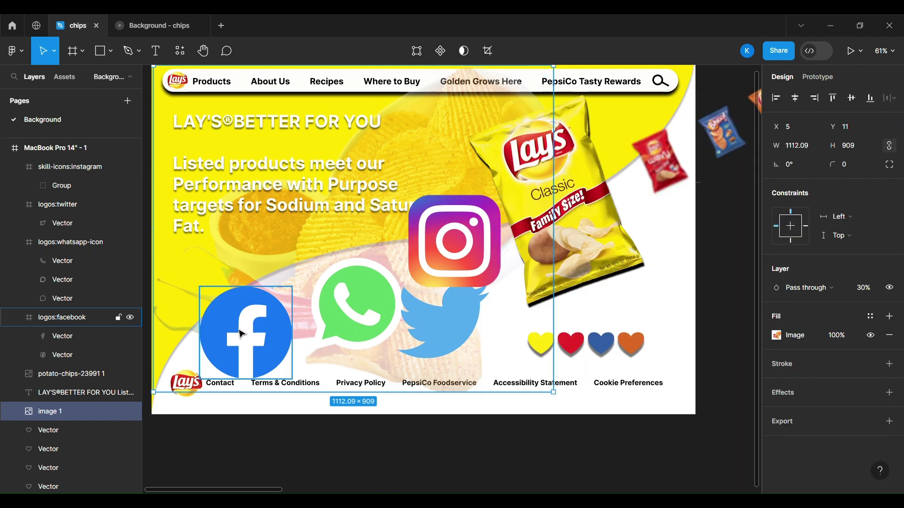
- Resize the Facebook icon to 50 × 50 and move it to the lower end of the yellow curve, about X 30, Y 736
click(282, 346)
text(50)
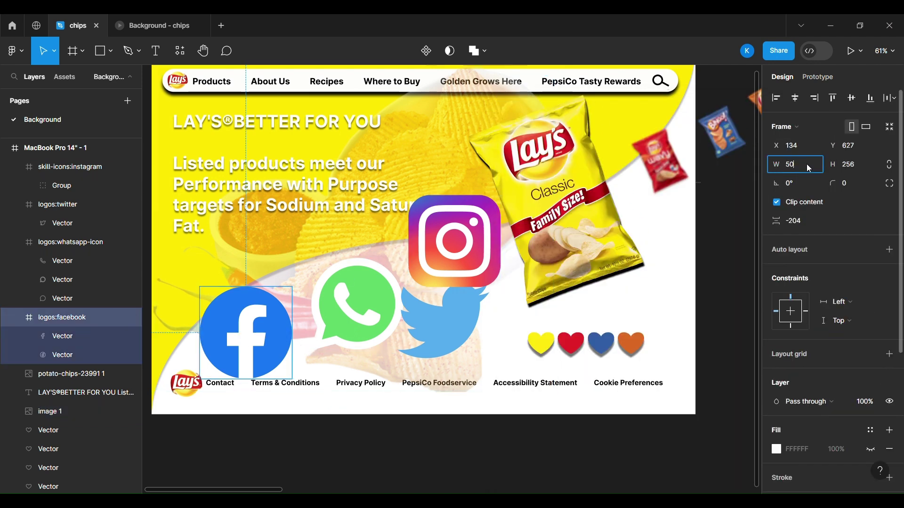
click(855, 163)
text(50)
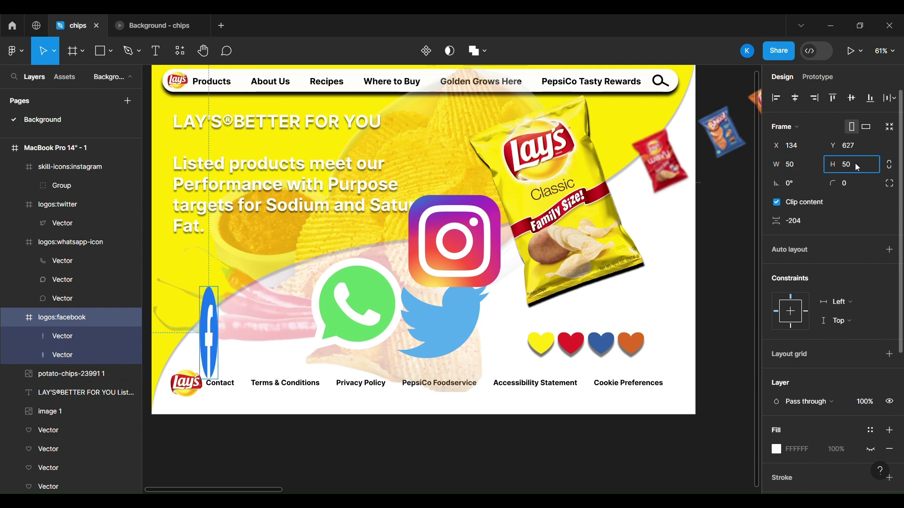
click(273, 339)
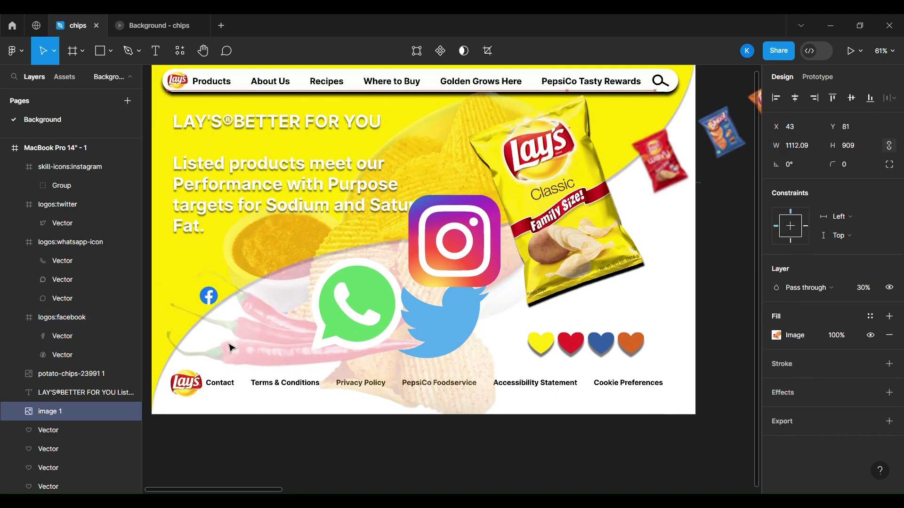
click(211, 300)
drag(214, 299, 177, 340)
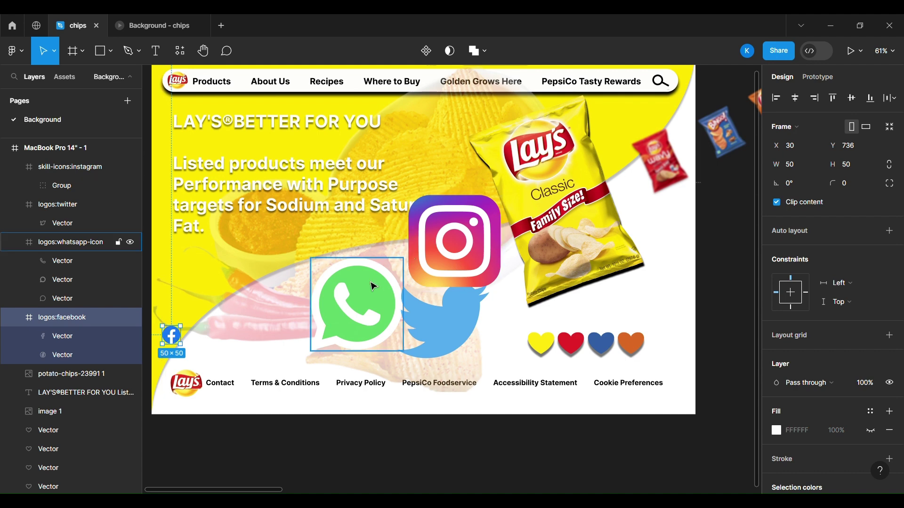
- Resize the WhatsApp icon to 50 × 50 and move it onto the yellow curve at about X 239, Y 567
click(357, 306)
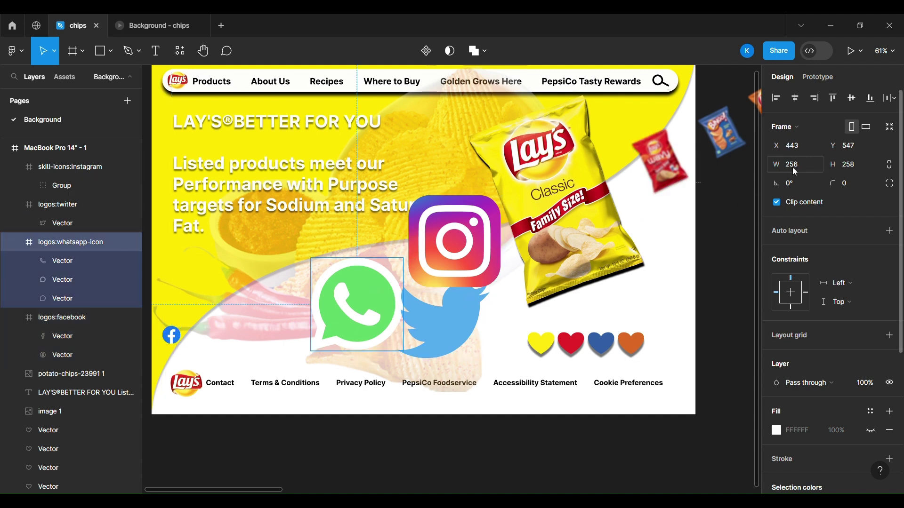
click(871, 165)
text(50)
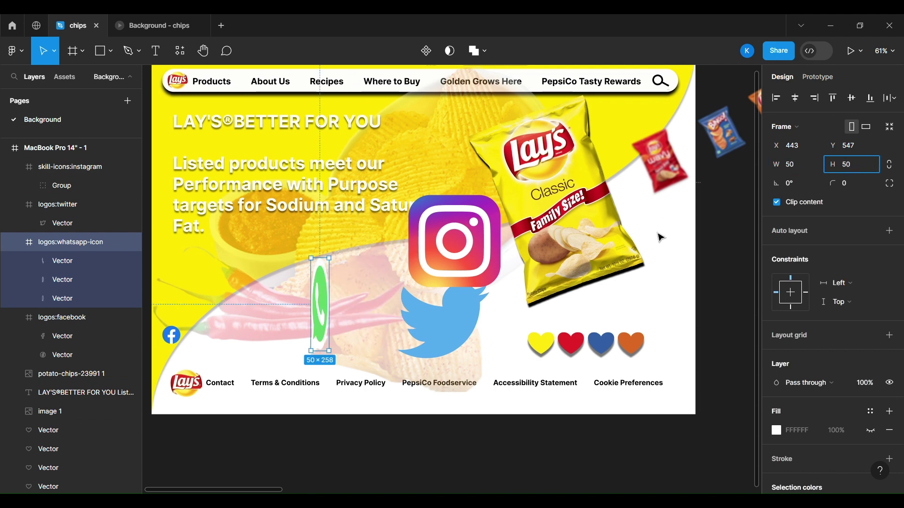
click(325, 328)
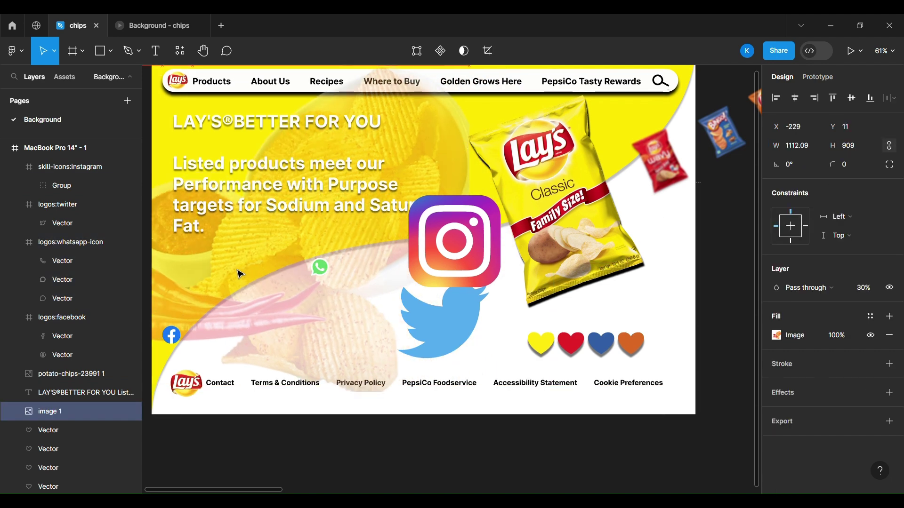
drag(320, 270, 248, 284)
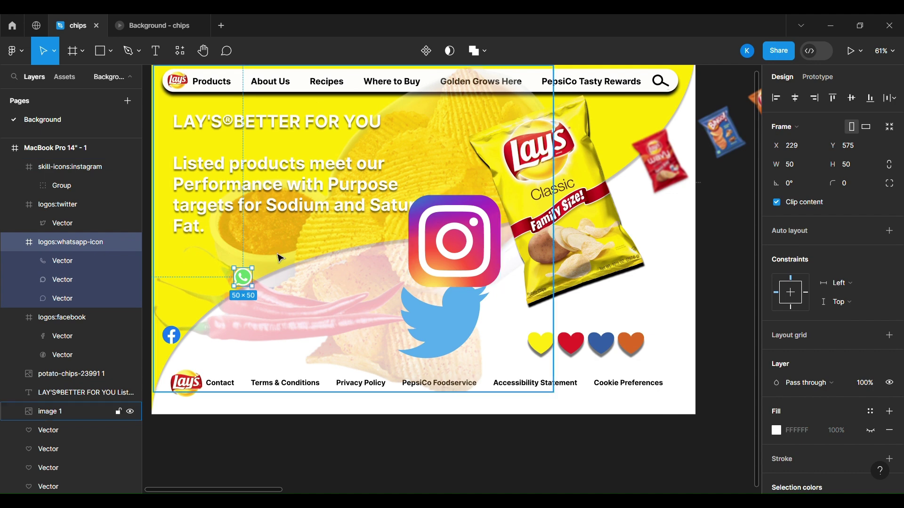
drag(250, 283, 253, 280)
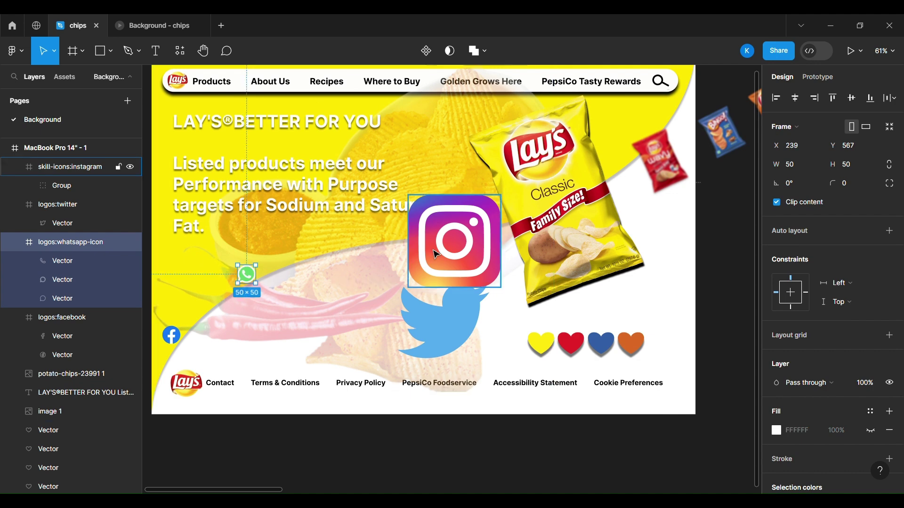
- Resize the Instagram icon to 50 × 50 and move it onto the yellow curve at about X 511, Y 465
click(456, 261)
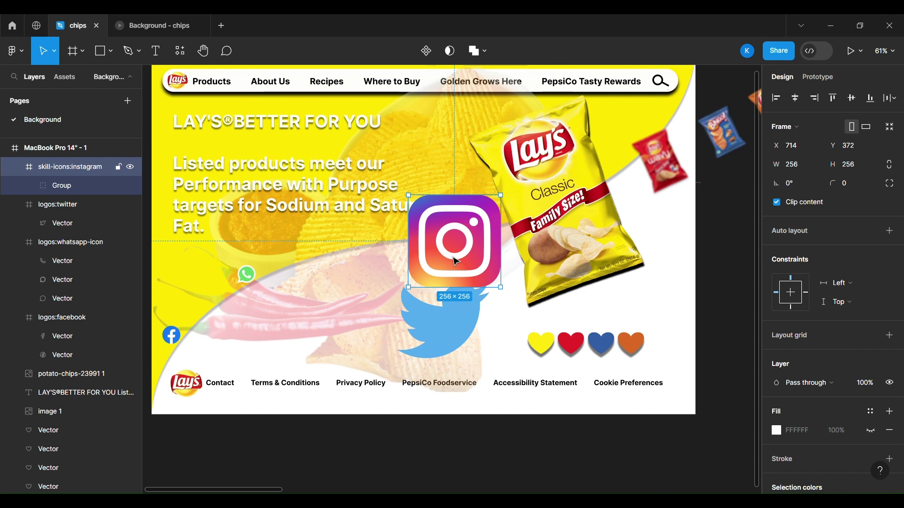
click(801, 169)
text(50)
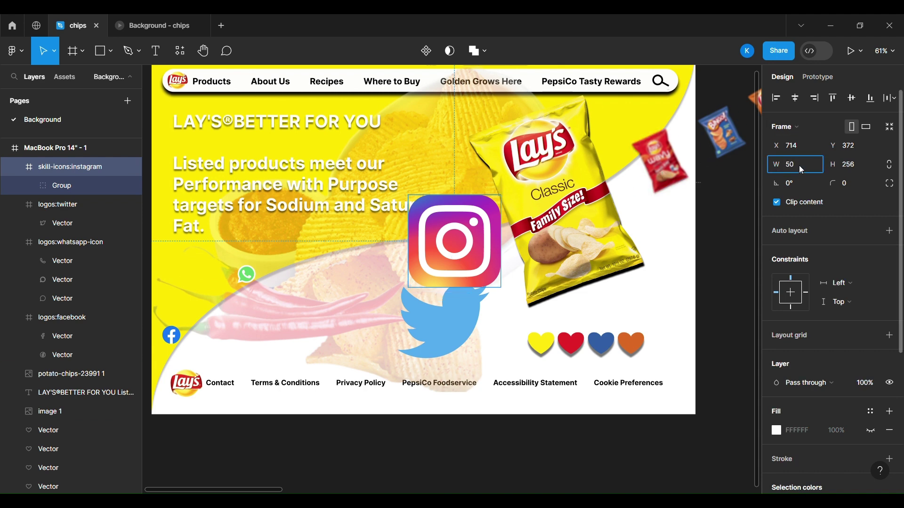
click(859, 166)
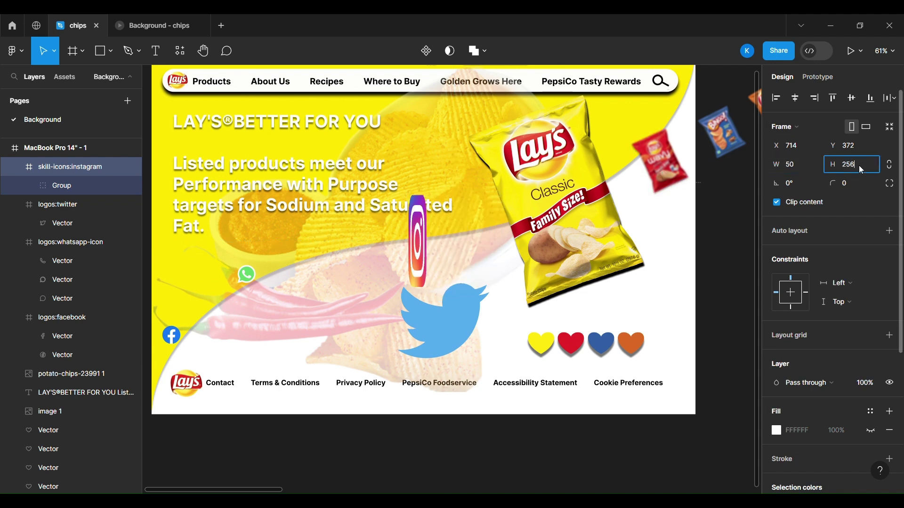
click(428, 259)
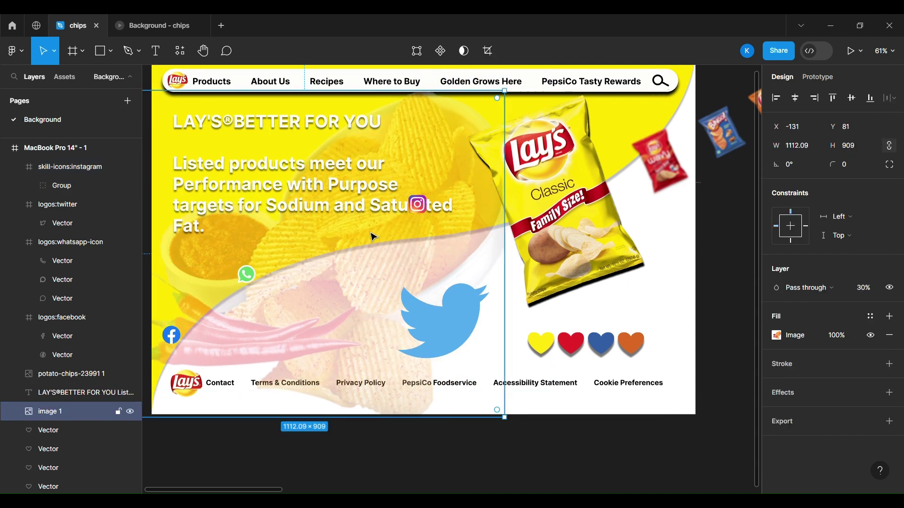
drag(424, 208, 349, 243)
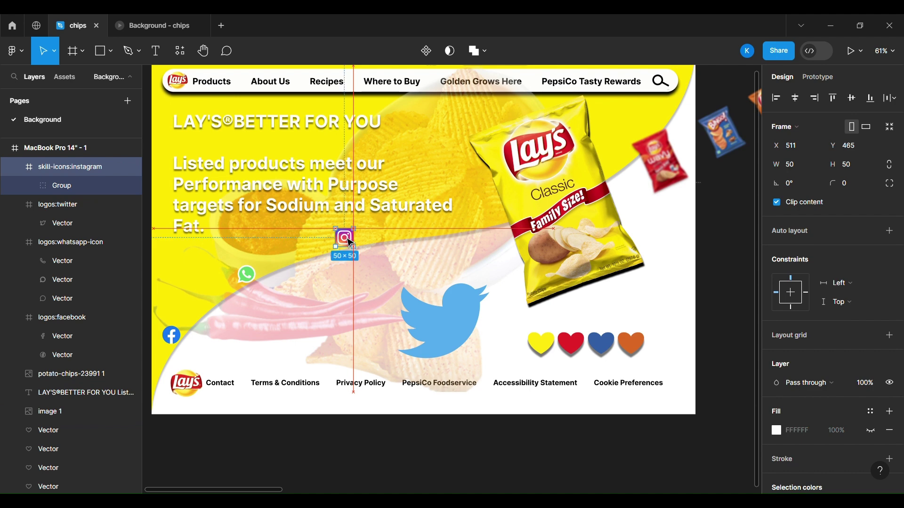
- Resize the Twitter icon to 50 × 50 and move it onto the curve beside the chips bag, about X 871, Y 414
click(455, 333)
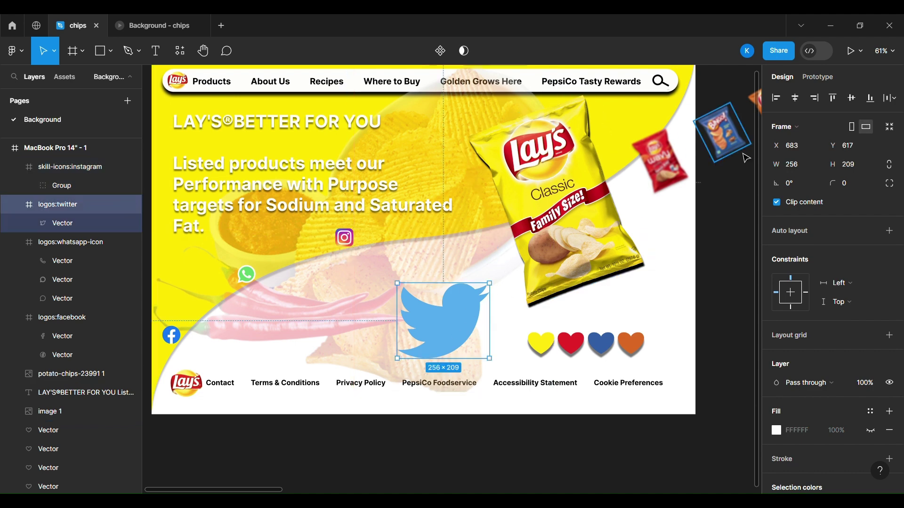
click(803, 164)
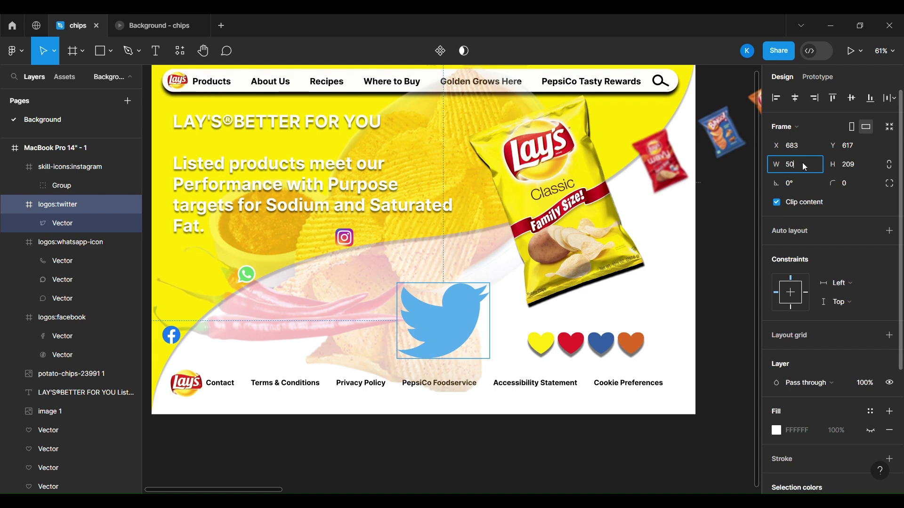
text(50)
key(Tab)
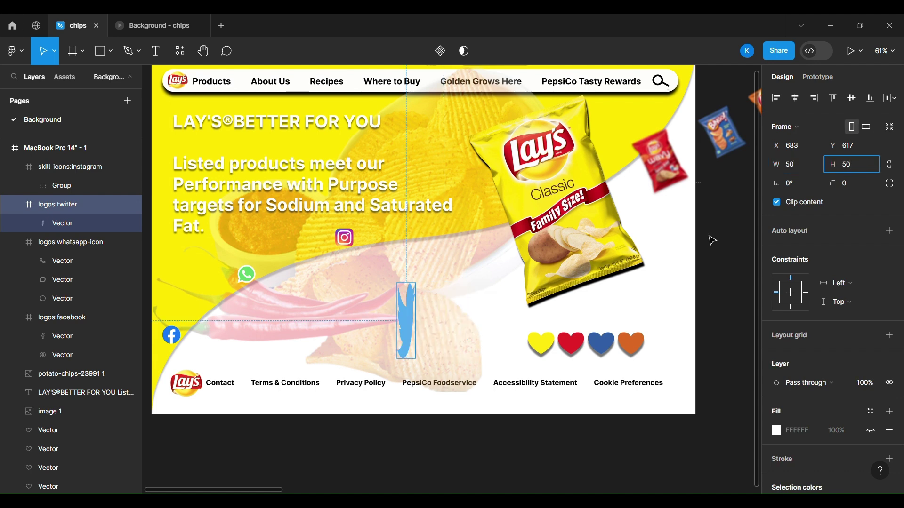
click(690, 256)
click(407, 296)
drag(410, 300, 478, 228)
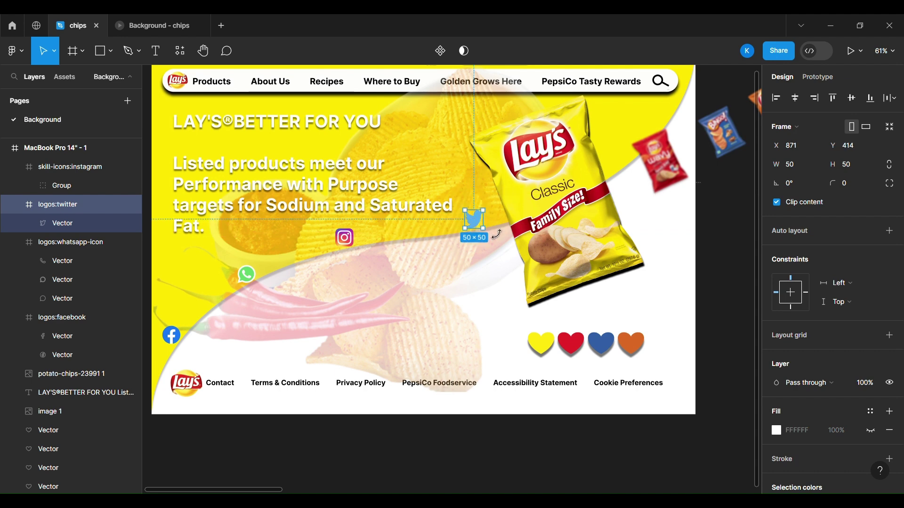
- Shift the Instagram icon slightly along the curve to about X 536, Y 466
click(353, 241)
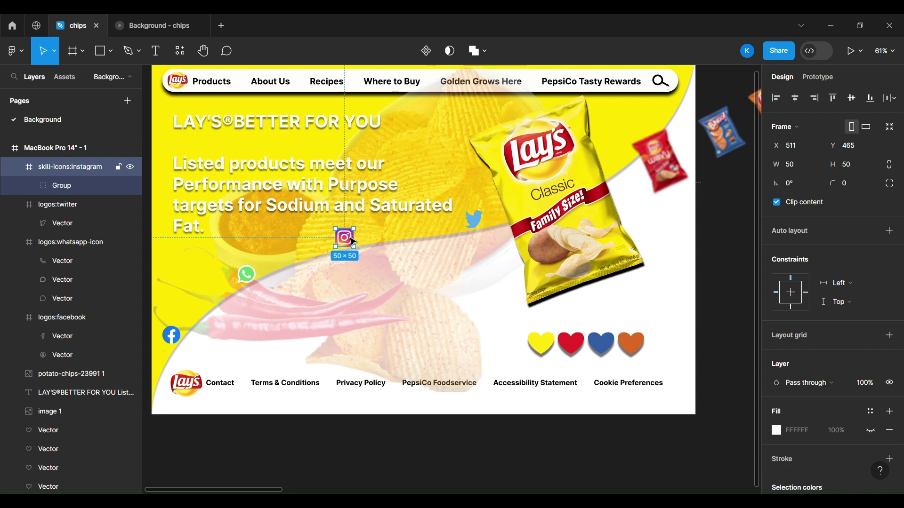
mouse_move(353, 242)
mouse_down()
mouse_move(387, 240)
mouse_move(359, 242)
mouse_up()
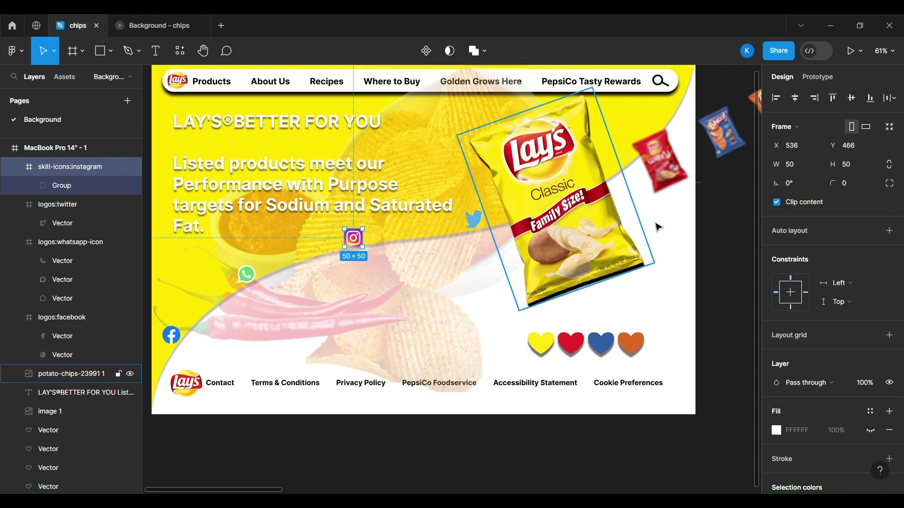
click(728, 263)
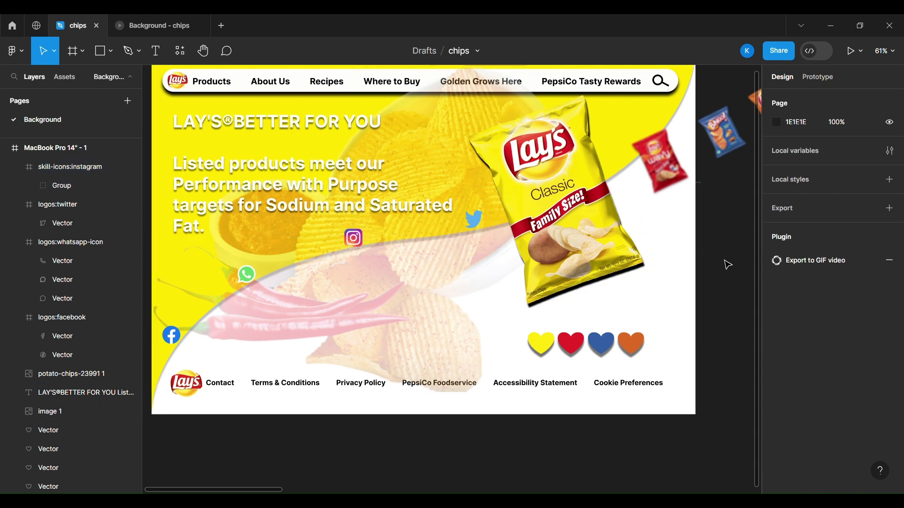
- Widen the Twitter icon to about 65 while keeping its height at 50
click(476, 226)
drag(493, 226, 497, 228)
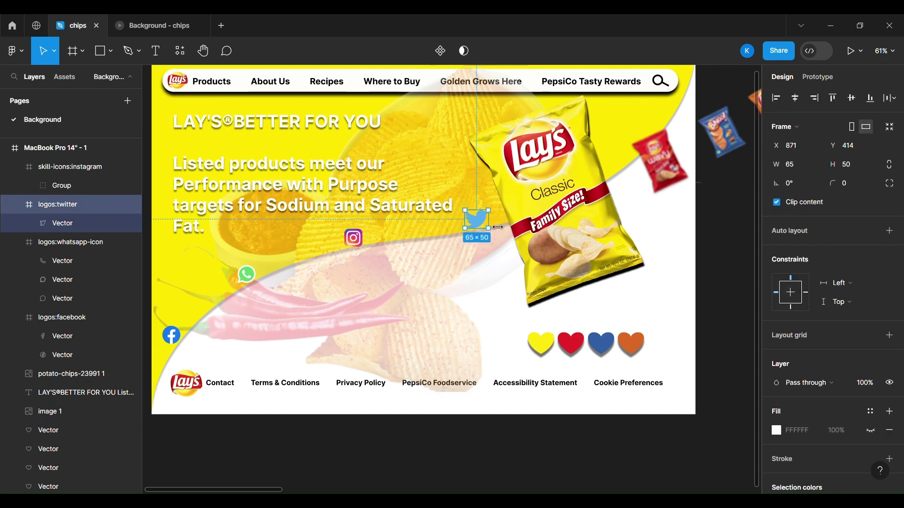
click(733, 268)
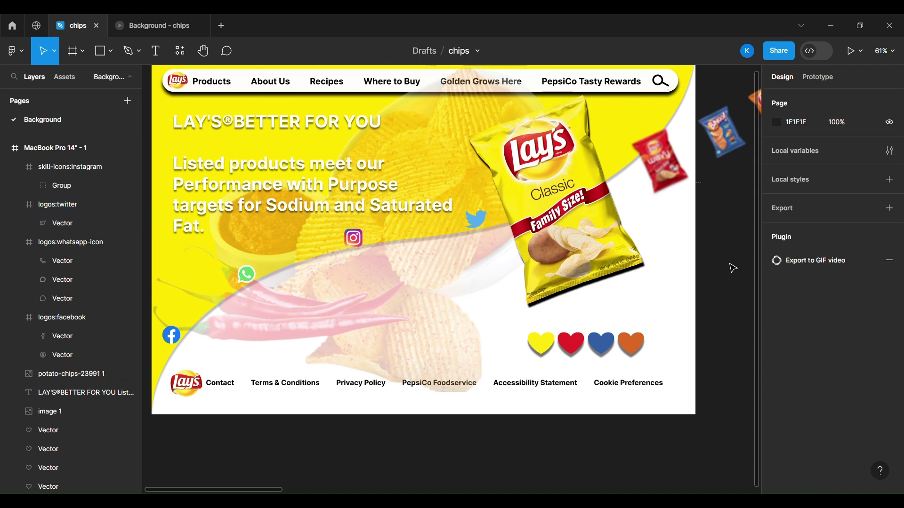
- Duplicate the Facebook, WhatsApp, Twitter and Instagram icons together in the yellow frame
click(126, 336)
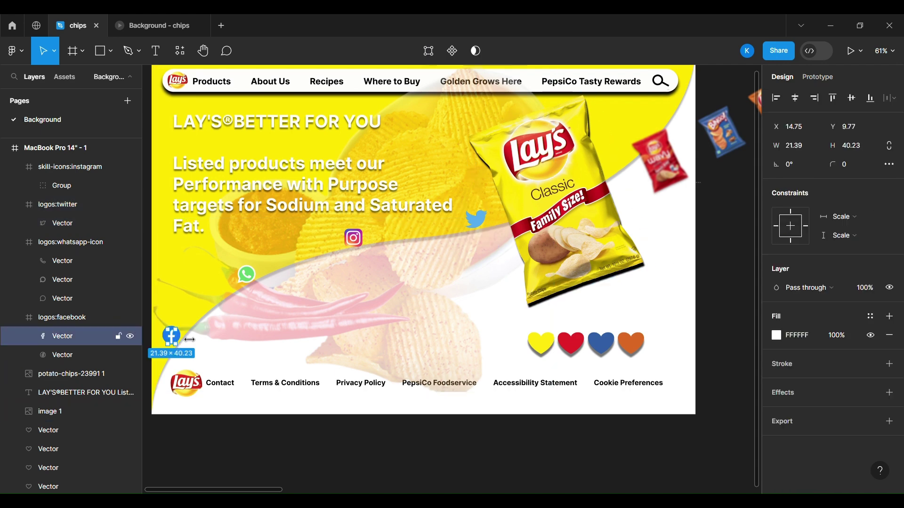
click(710, 318)
click(182, 342)
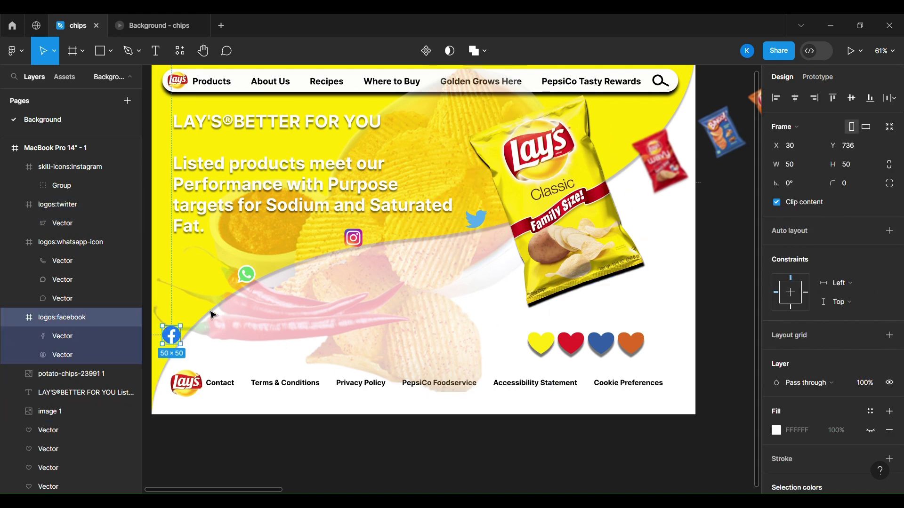
click(252, 278)
click(174, 341)
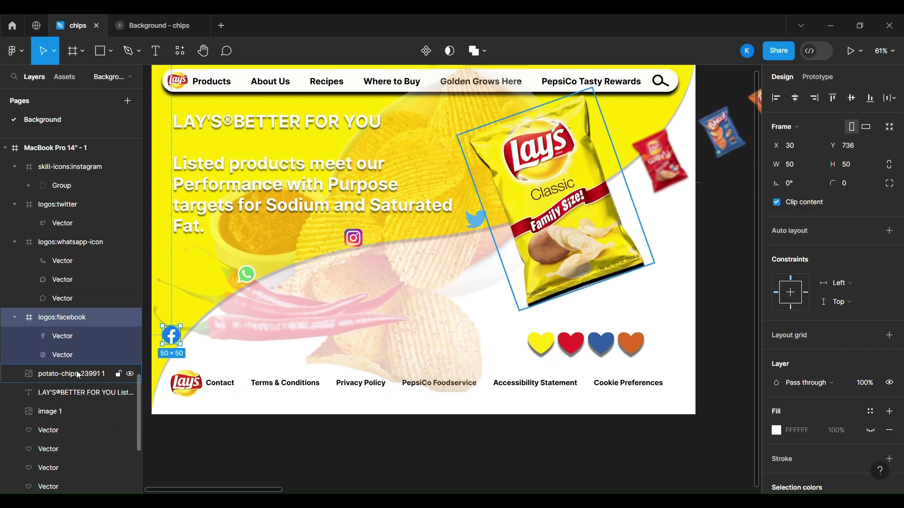
shift+click(78, 243)
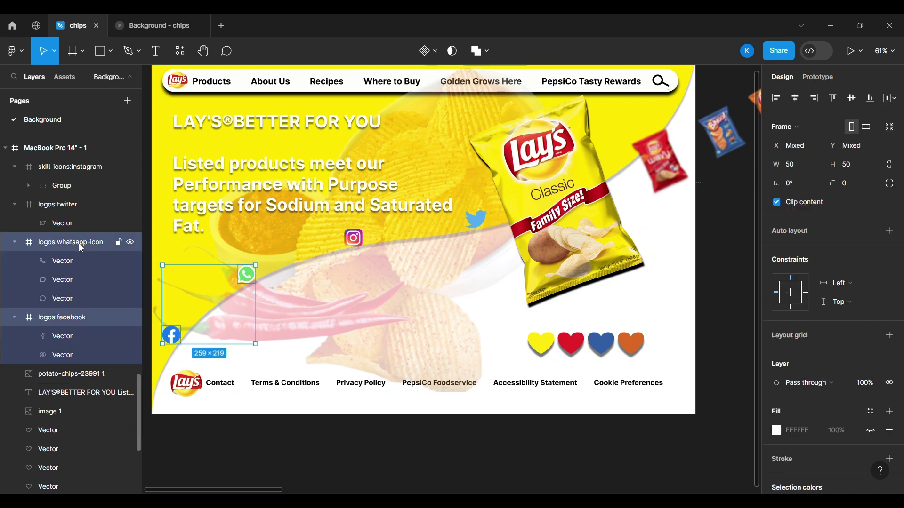
shift+click(74, 206)
shift+click(80, 168)
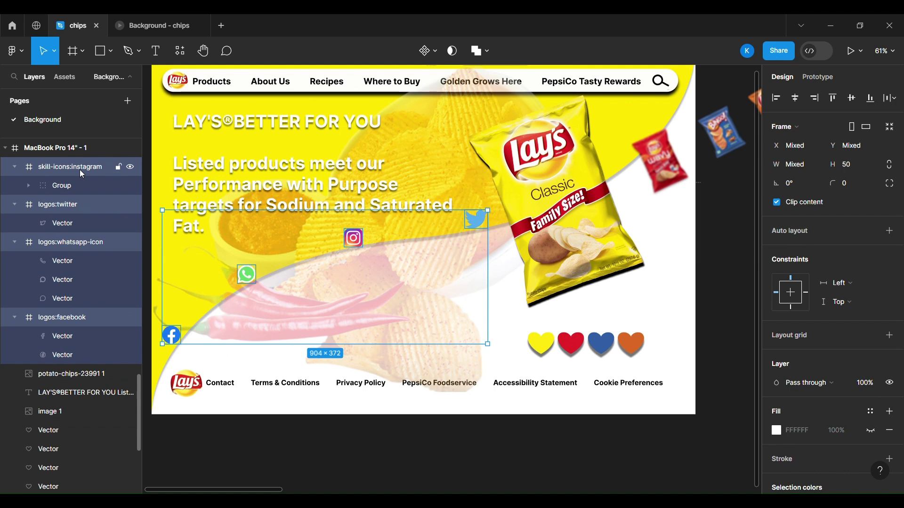
key(ctrl+d)
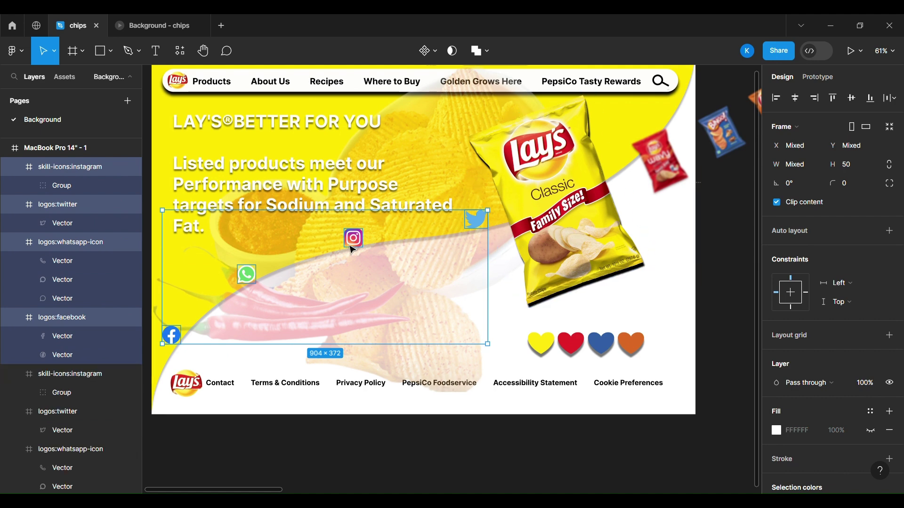
drag(352, 250, 616, 249)
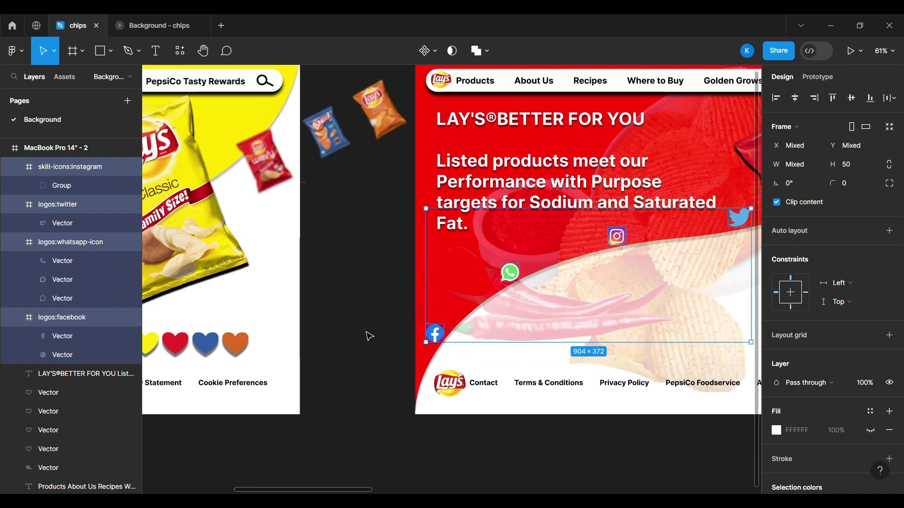
scroll(367, 333, left, 10)
click(324, 343)
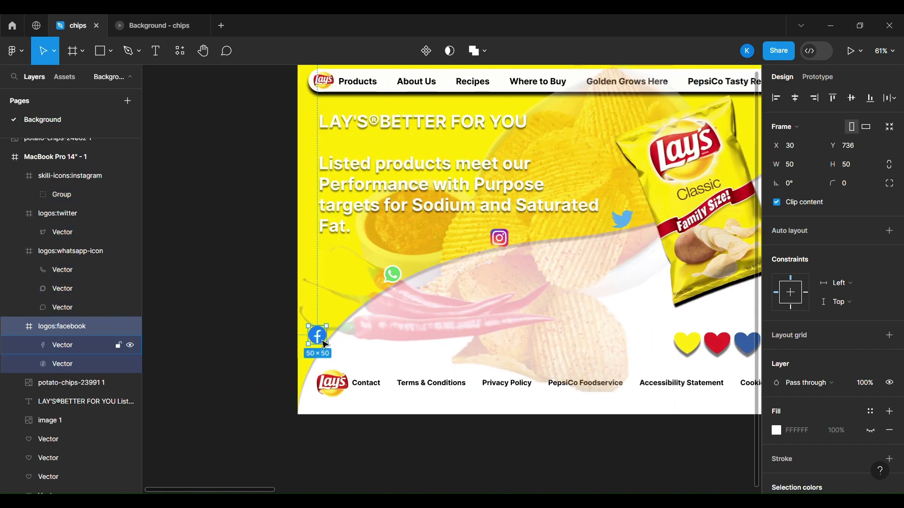
key(ctrl+z)
key(ctrl+z)
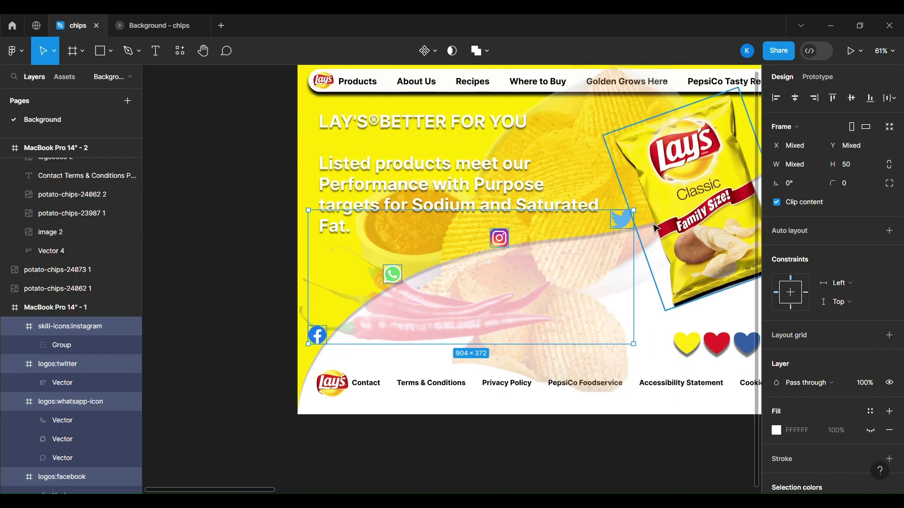
- Move the duplicated set of four social icons into the red frame, lined up along its curve
scroll(656, 229, right, 2)
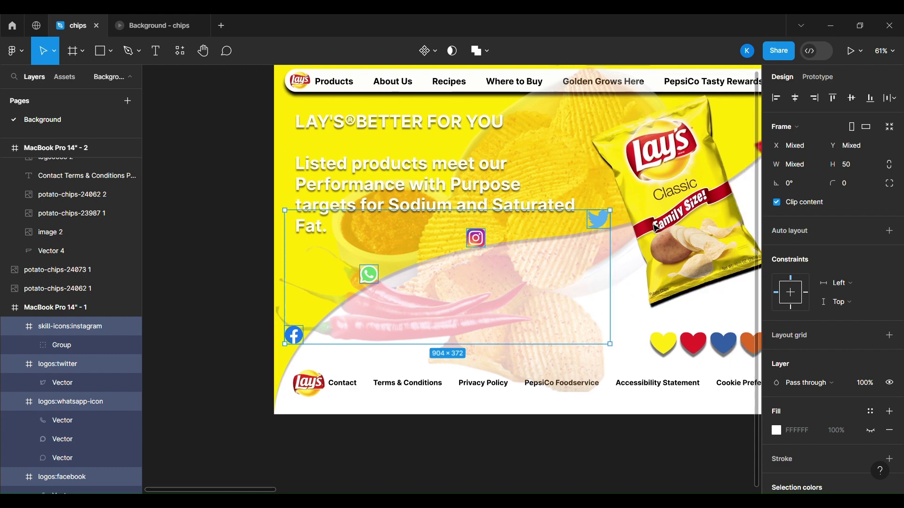
scroll(475, 273, right, 6)
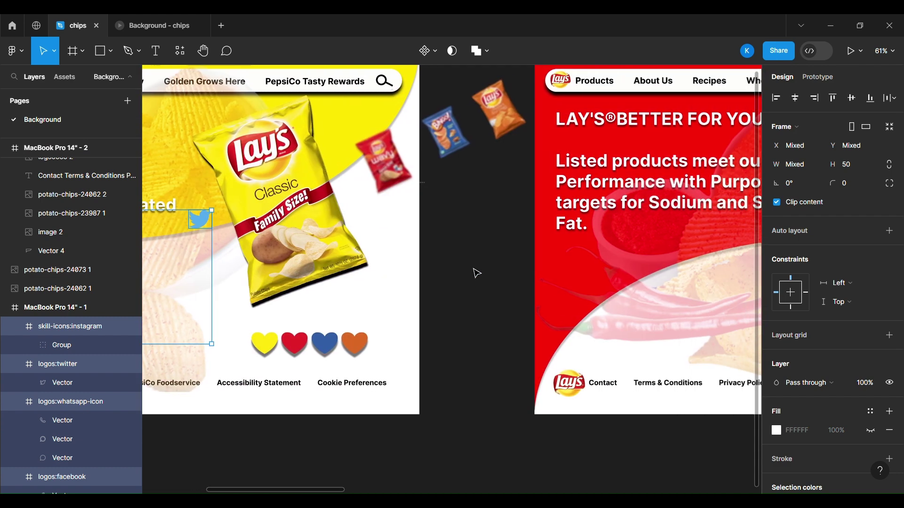
scroll(476, 273, left, 7)
drag(318, 278, 531, 273)
scroll(642, 280, right, 7)
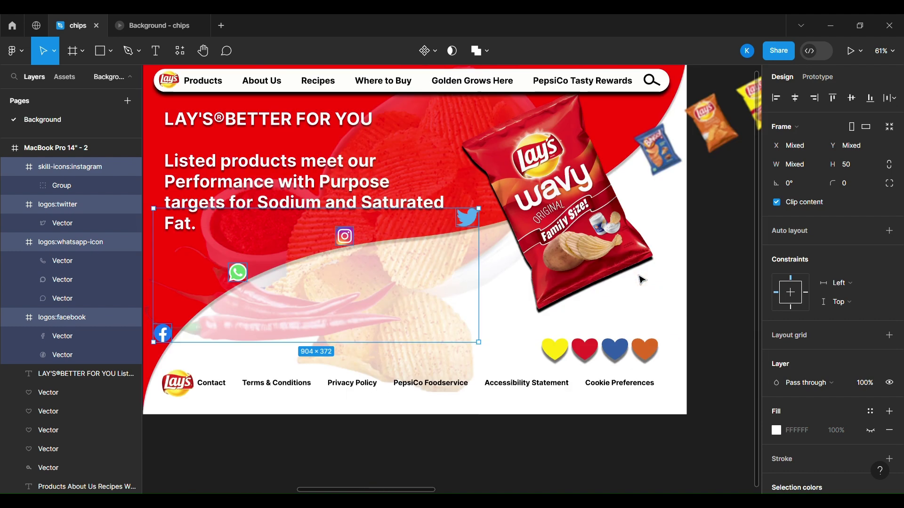
key(ctrl+v)
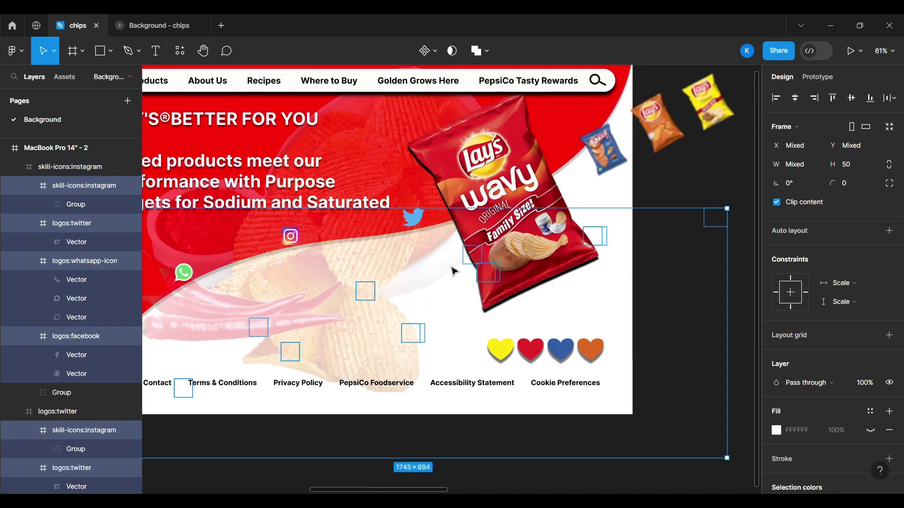
drag(470, 259, 738, 219)
key(ctrl+z)
key(ctrl+z)
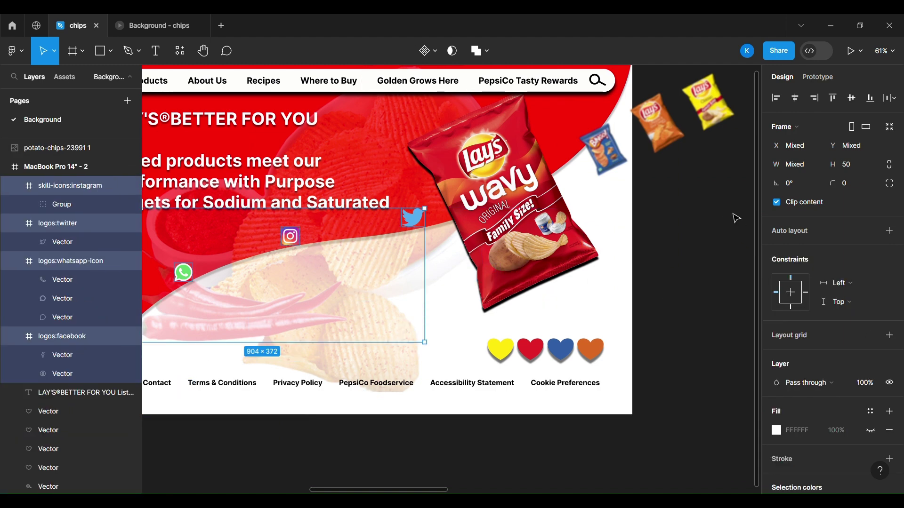
- Copy the red frame's four social icons and place the copies along the curve of the blue frame
scroll(735, 218, left, 8)
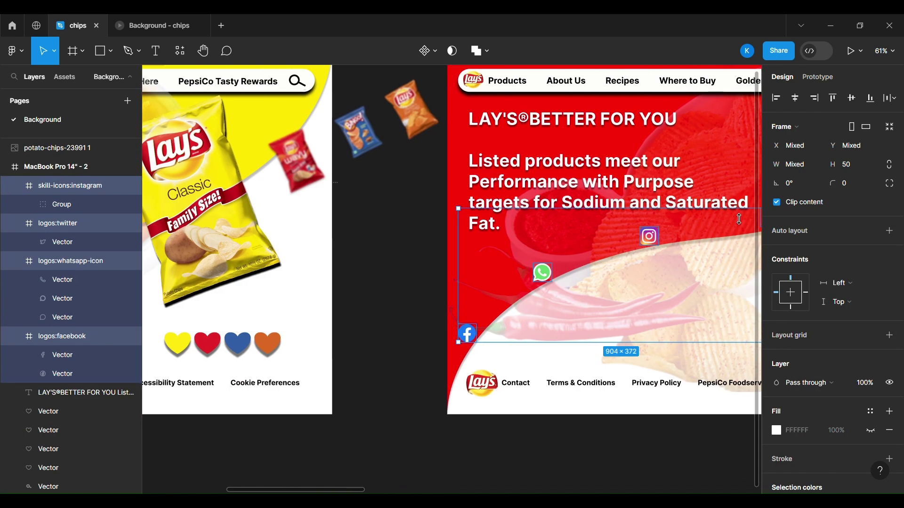
key(ctrl+v)
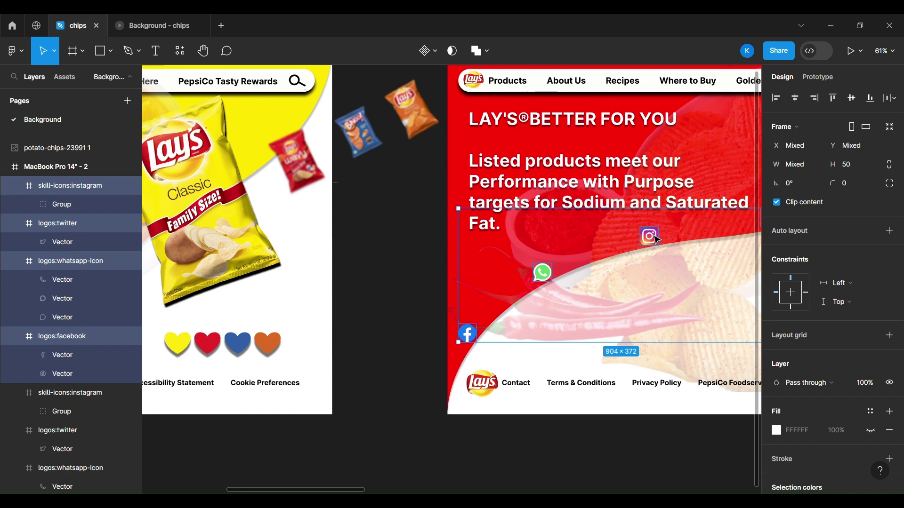
drag(654, 235, 597, 250)
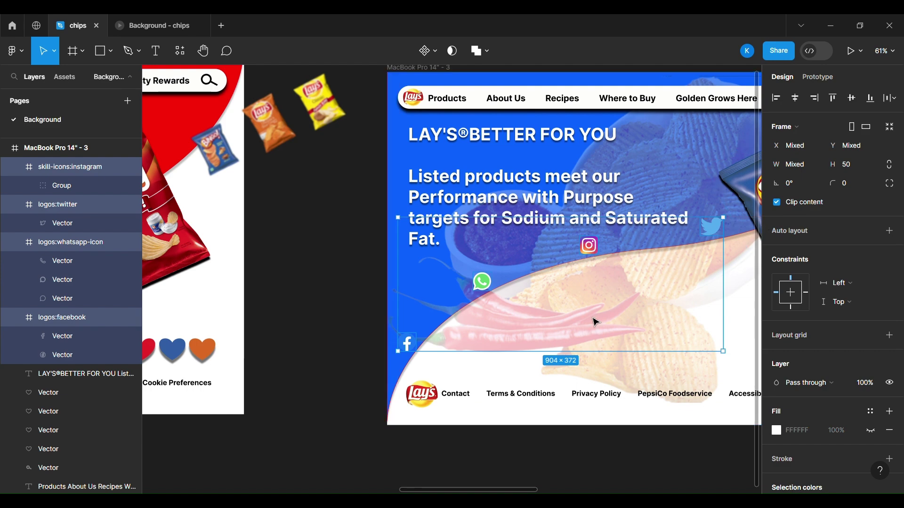
- Duplicate the blue frame's four social icons and move the copies onto the curve of the orange frame
scroll(594, 320, left, 5)
scroll(595, 321, right, 9)
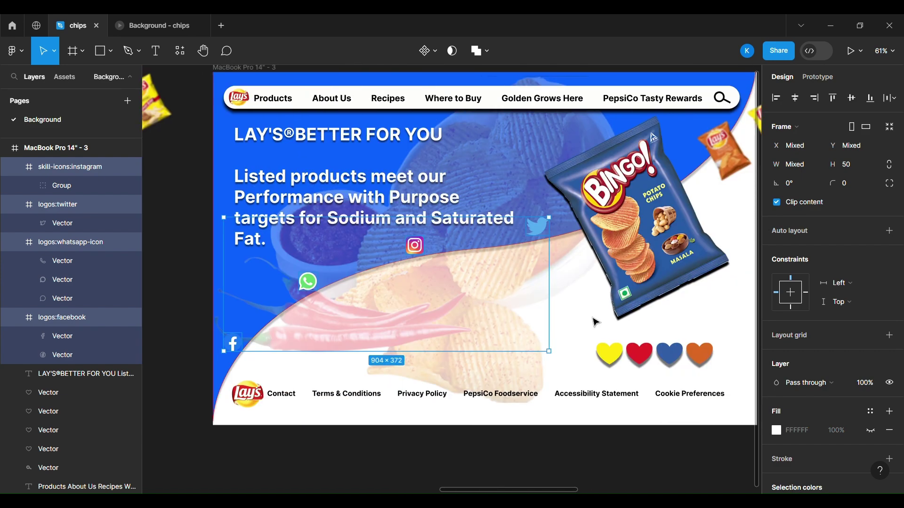
scroll(594, 321, left, 10)
scroll(594, 321, right, 7)
scroll(594, 322, left, 5)
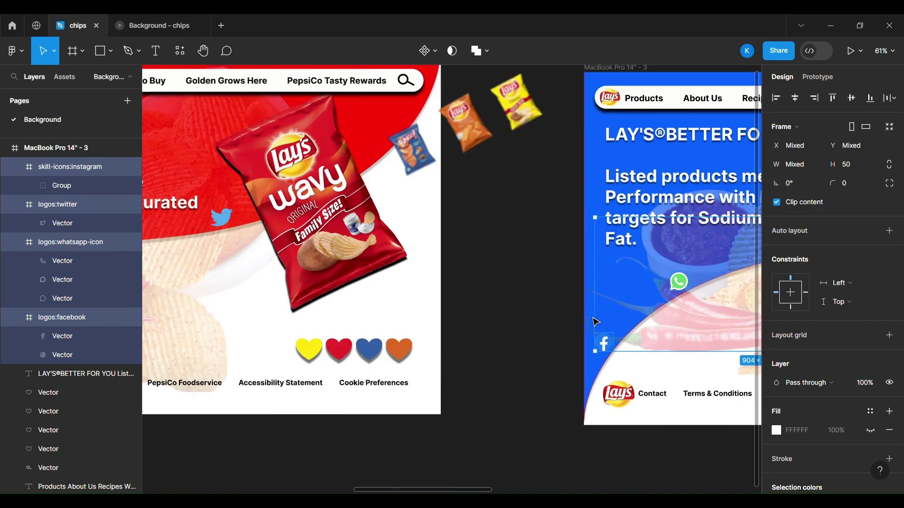
scroll(594, 322, right, 3)
scroll(594, 321, right, 5)
key(ctrl+d)
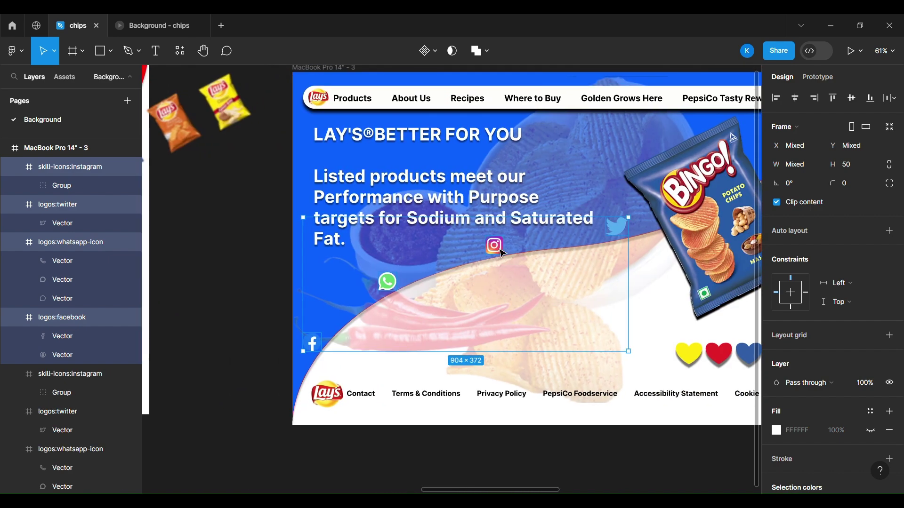
drag(498, 249, 573, 245)
scroll(464, 269, right, 15)
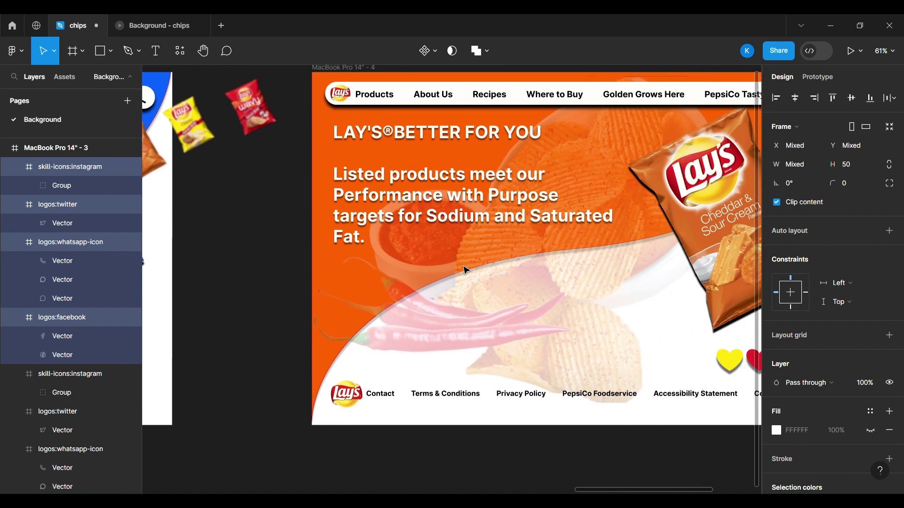
drag(463, 266, 520, 249)
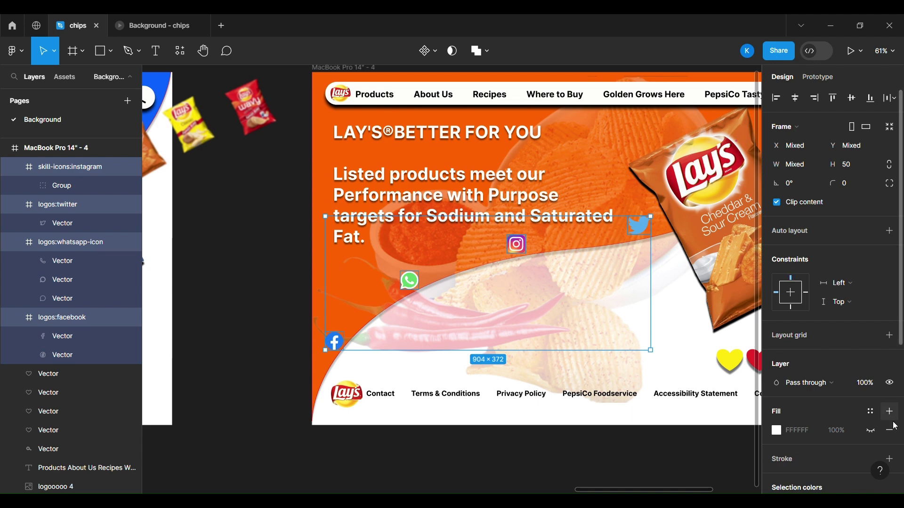
- Add a drop shadow with Y offset 10 and 50% opacity to the four social icons in the orange frame
scroll(854, 464, down, 5)
click(889, 357)
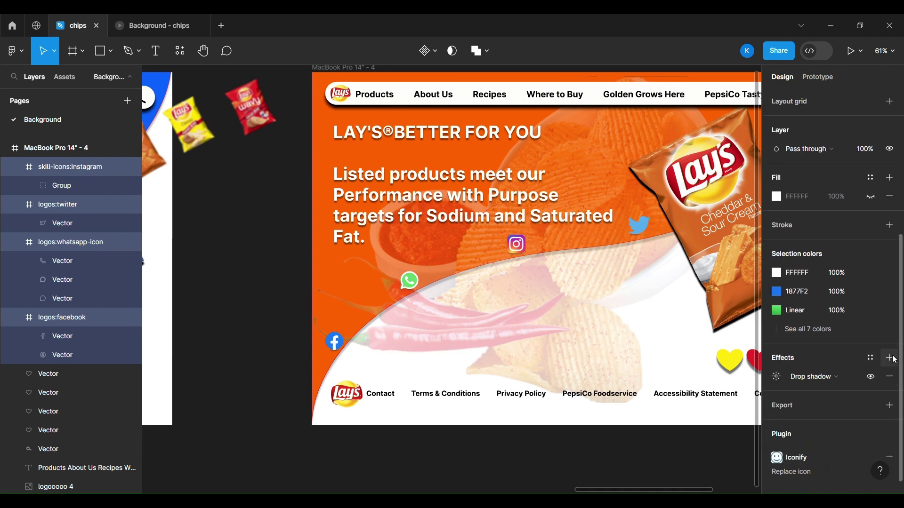
click(776, 377)
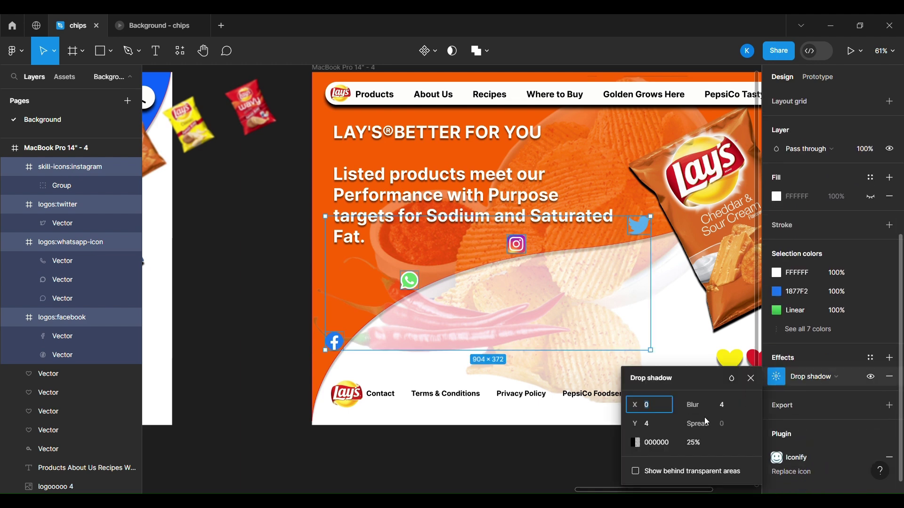
click(664, 424)
text(10)
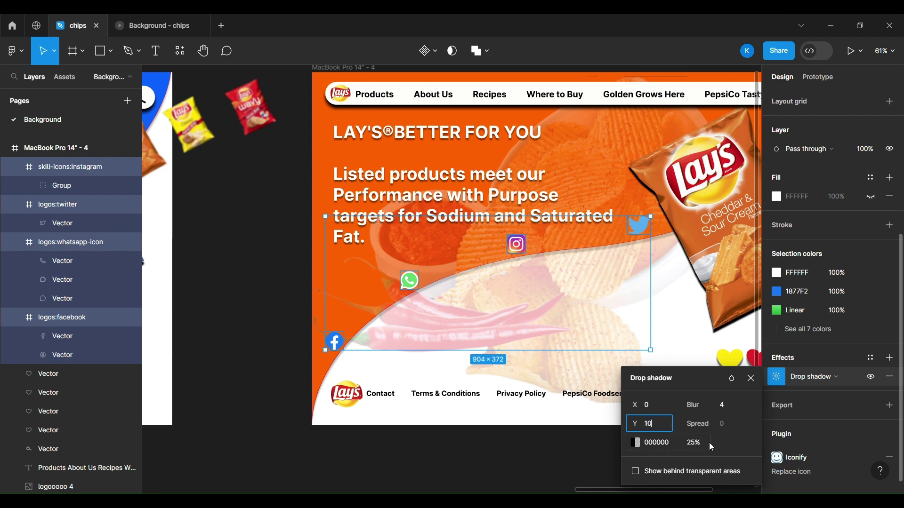
click(708, 442)
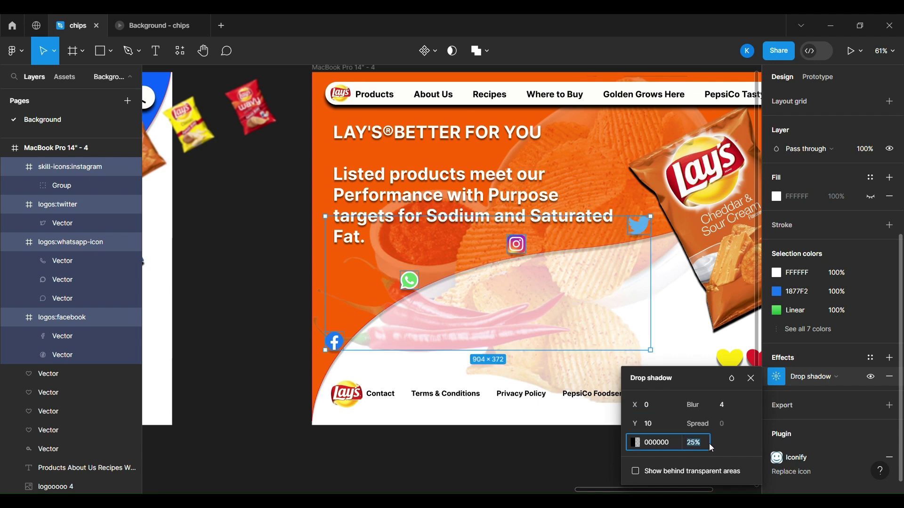
text(50)
click(477, 474)
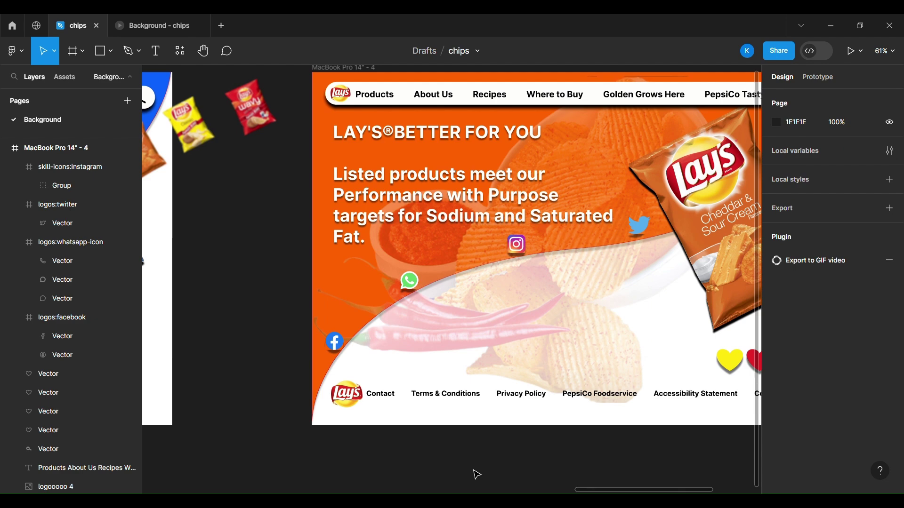
- Examine the drop shadow settings of the WhatsApp icon in the orange frame
scroll(295, 327, left, 10)
scroll(293, 324, down, 2)
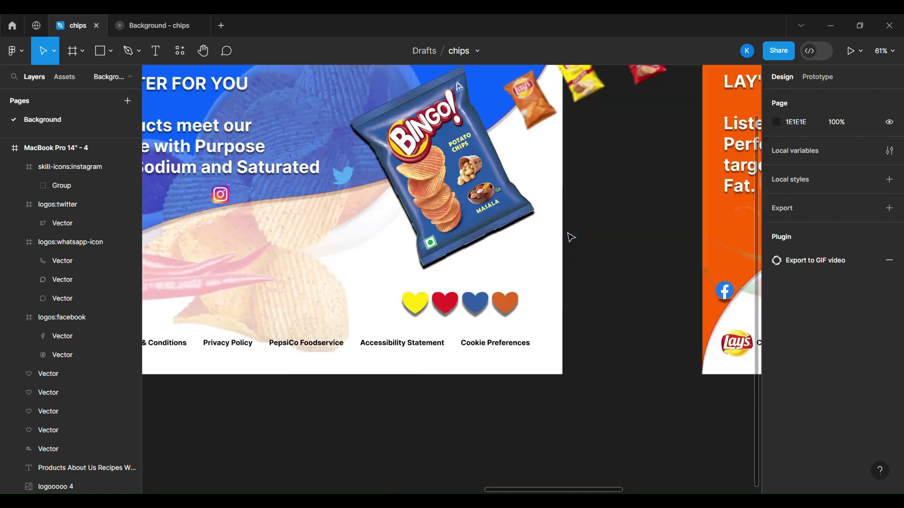
scroll(571, 238, right, 4)
click(636, 231)
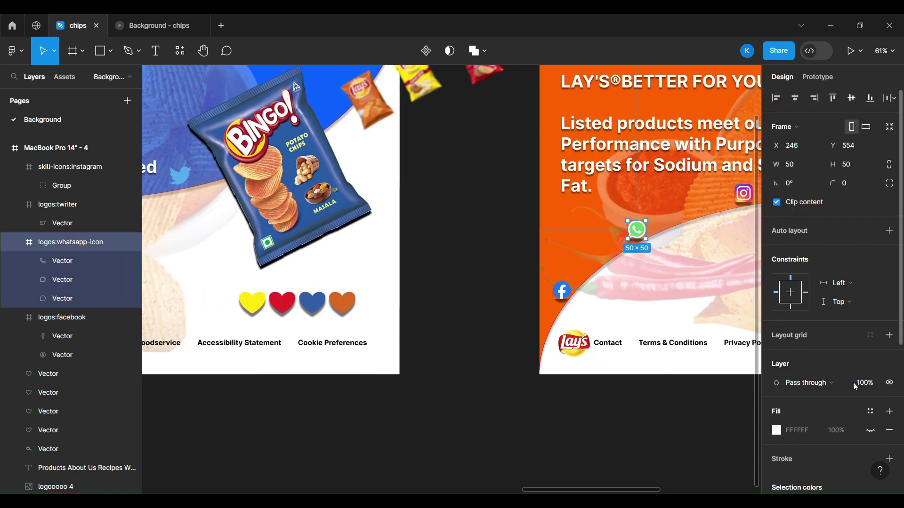
scroll(774, 428, down, 4)
click(776, 357)
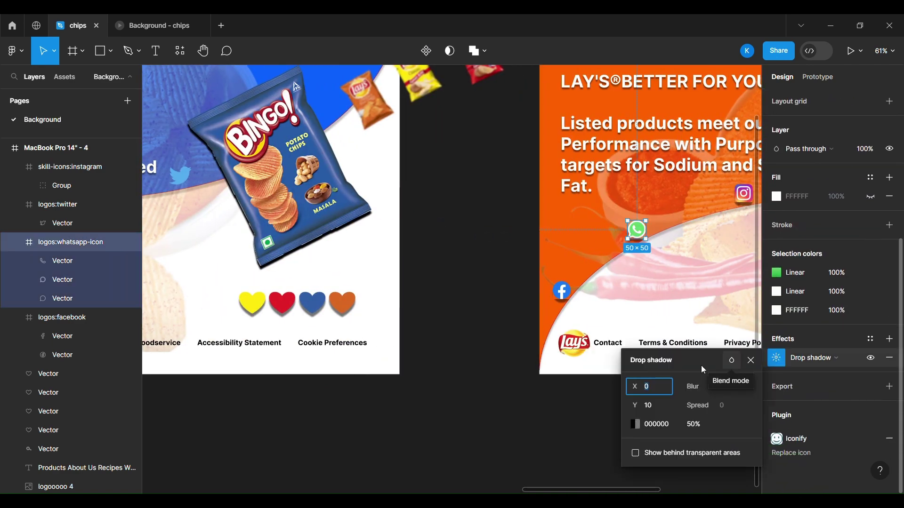
click(535, 432)
scroll(536, 432, right, 5)
click(351, 293)
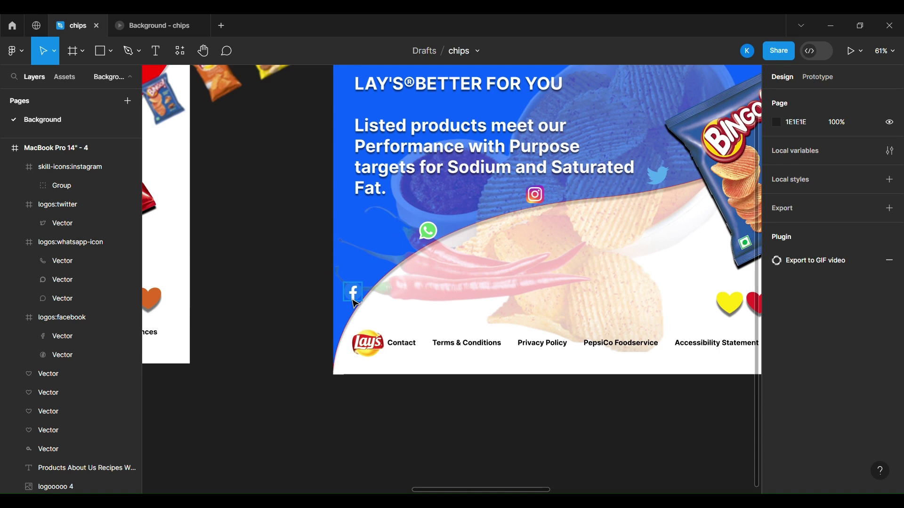
shift+click(73, 253)
shift+click(67, 177)
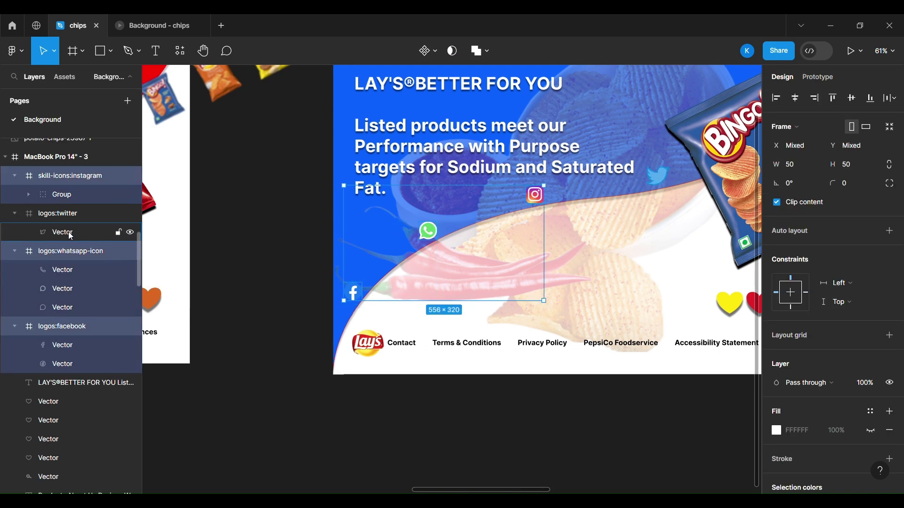
shift+click(55, 221)
scroll(847, 447, down, 5)
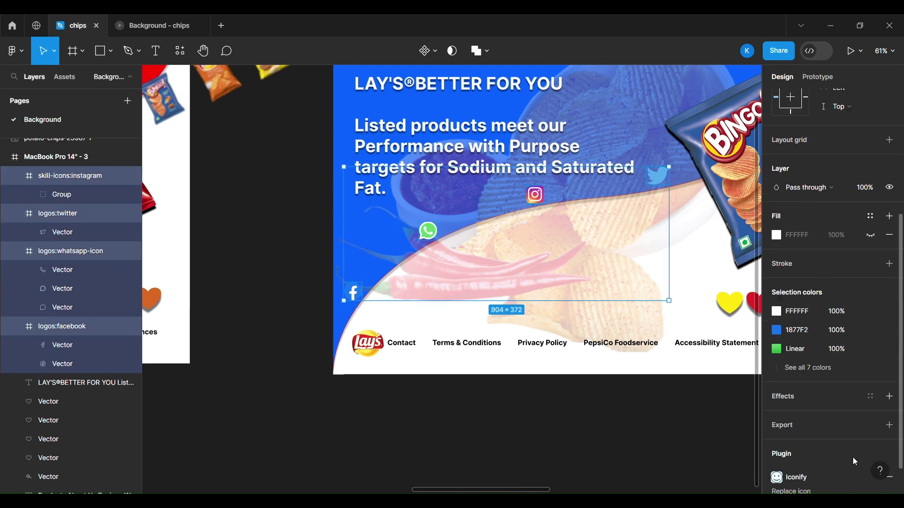
scroll(69, 426, down, 3)
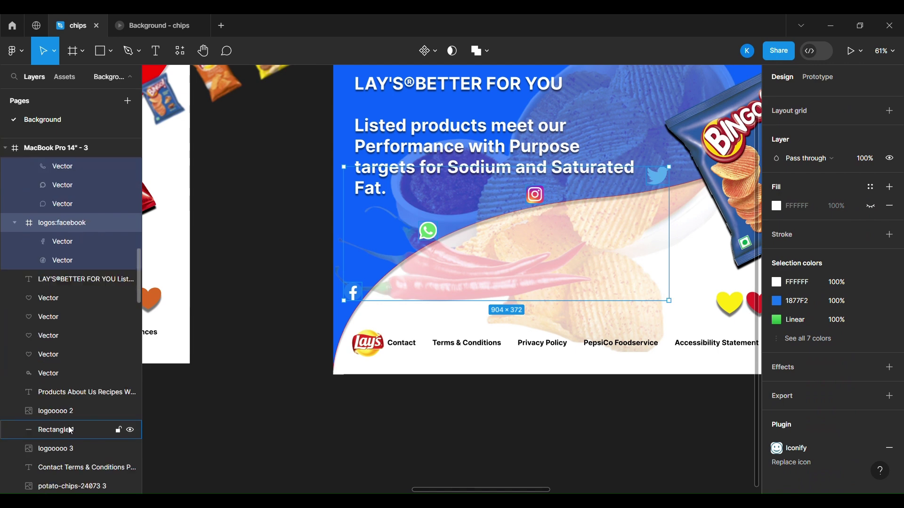
scroll(69, 425, up, 5)
scroll(69, 425, up, 5)
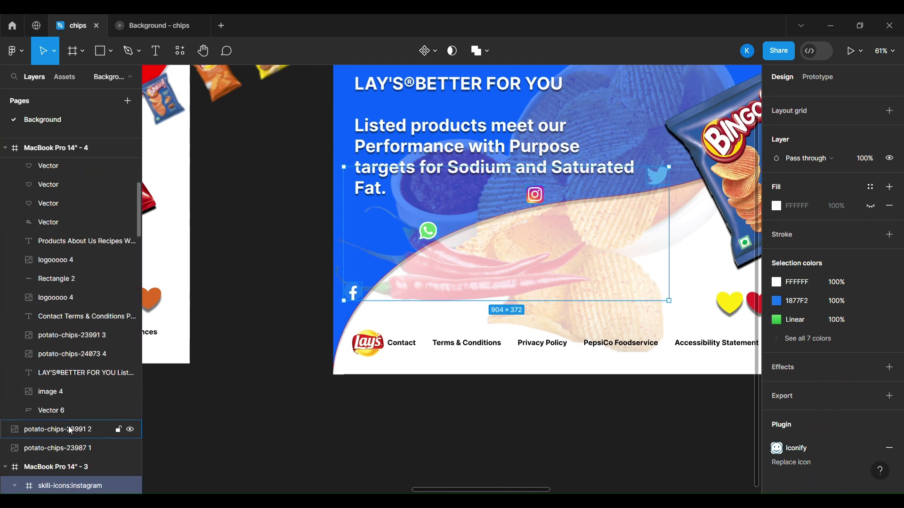
scroll(68, 426, down, 8)
shift+click(57, 331)
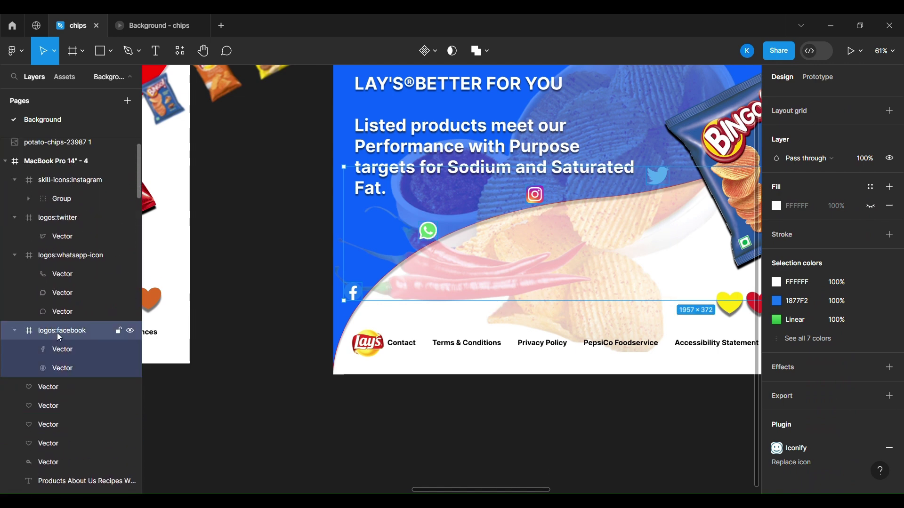
shift+click(60, 256)
shift+click(65, 182)
shift+click(60, 223)
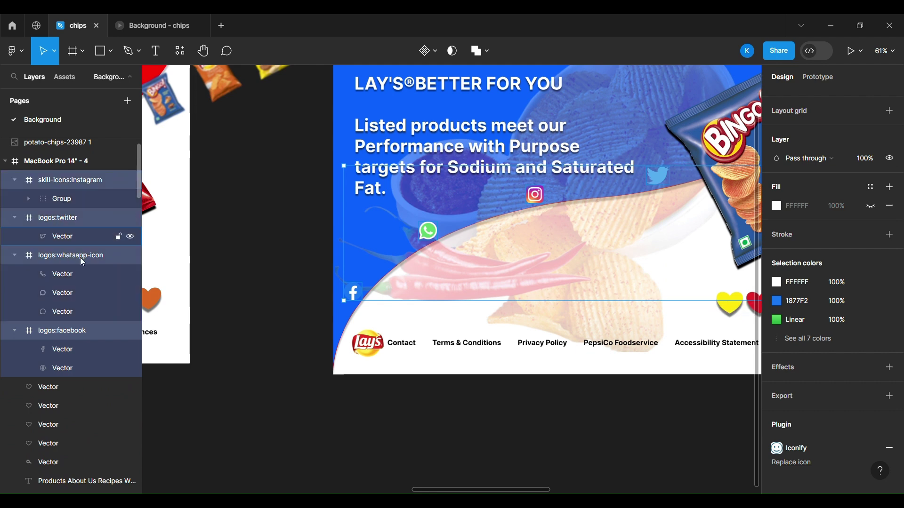
scroll(83, 262, up, 5)
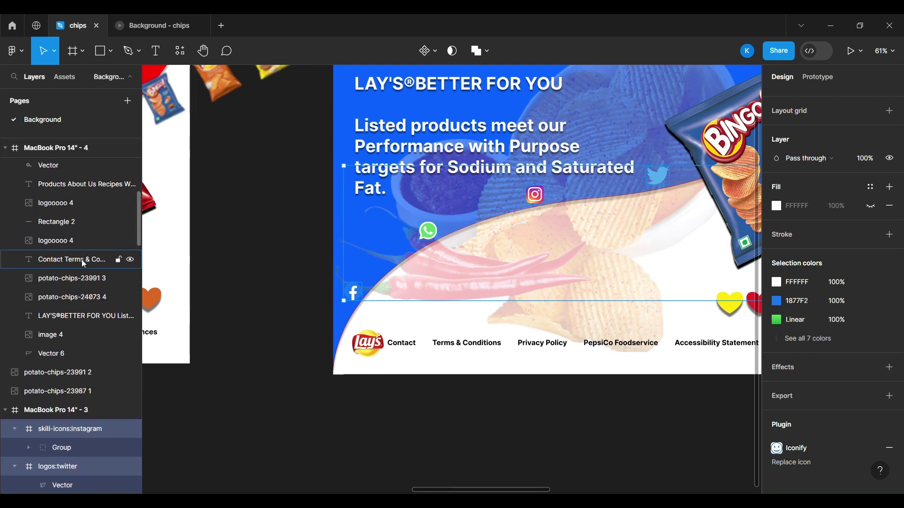
scroll(81, 259, up, 4)
scroll(81, 259, down, 15)
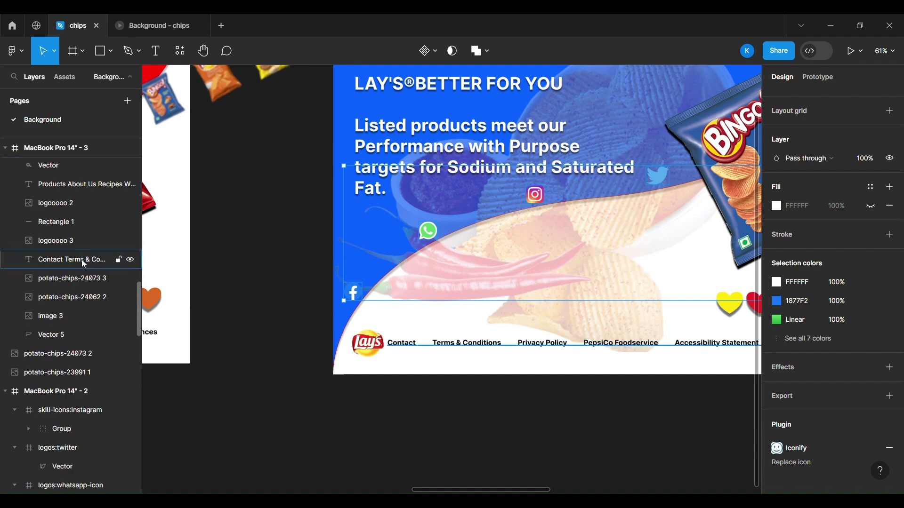
scroll(80, 259, down, 5)
scroll(241, 375, left, 8)
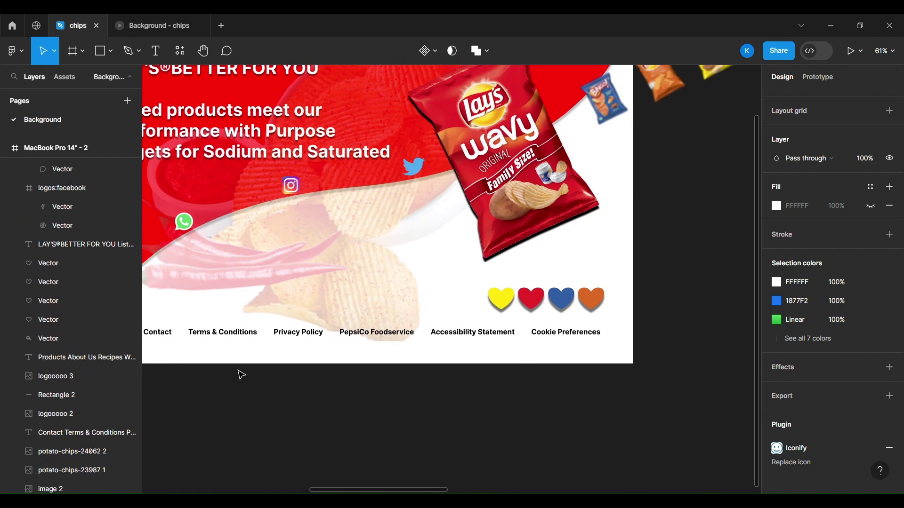
scroll(241, 375, left, 10)
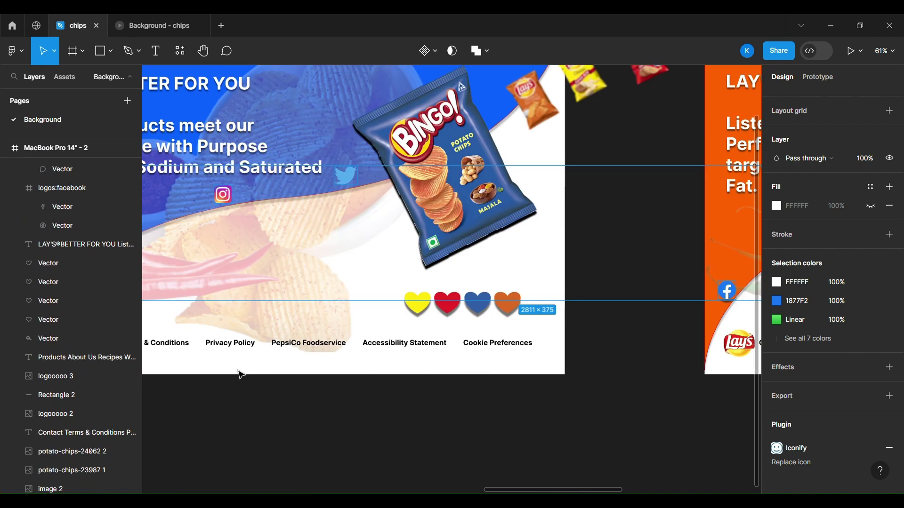
scroll(238, 371, right, 6)
scroll(238, 371, left, 5)
click(337, 410)
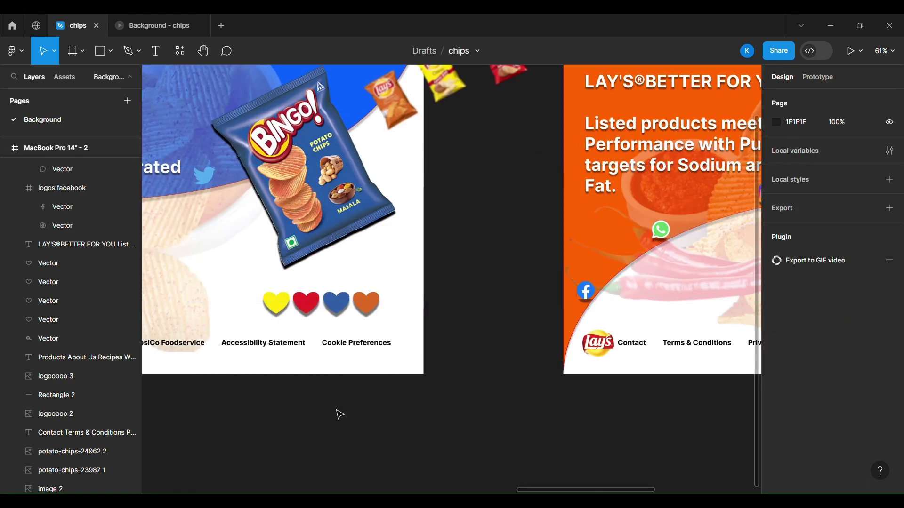
- Select the Facebook, WhatsApp, Twitter and Instagram icons in the yellow frame
scroll(339, 414, right, 8)
scroll(579, 322, left, 10)
scroll(309, 312, right, 9)
click(269, 287)
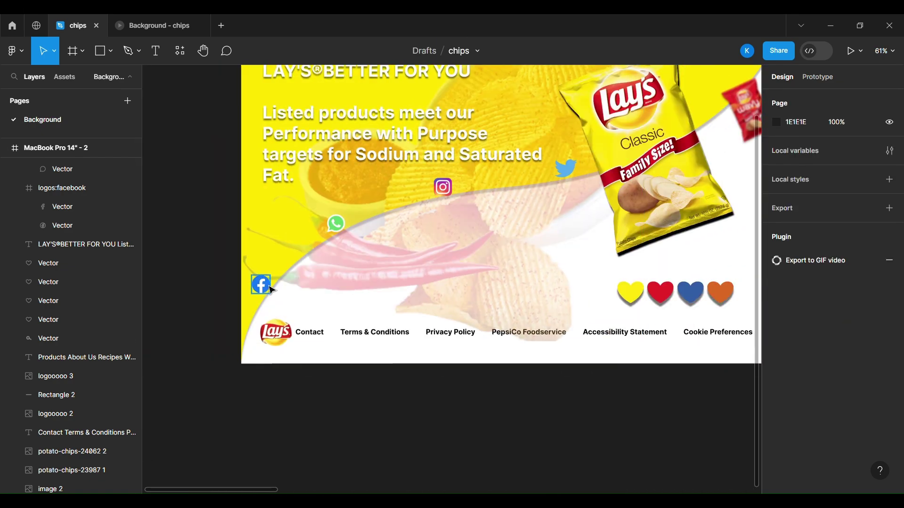
click(271, 289)
shift+click(61, 253)
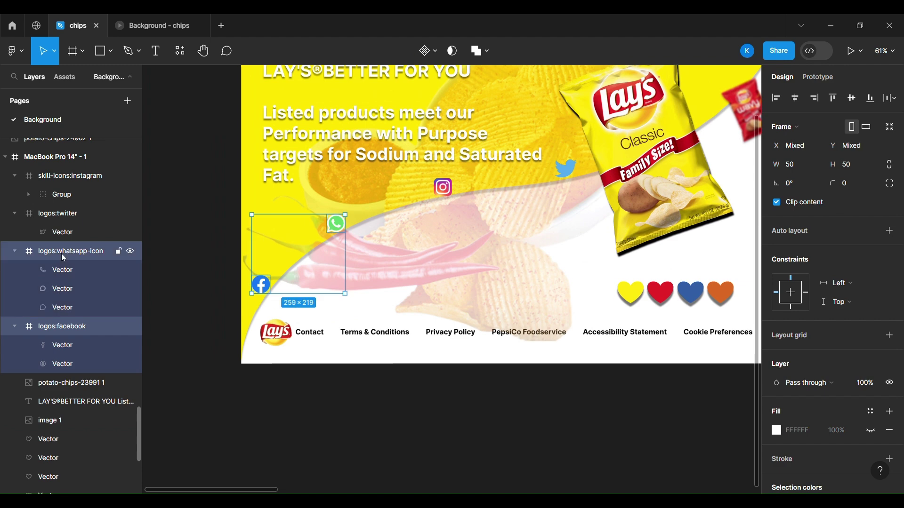
shift+click(62, 215)
shift+click(70, 177)
scroll(69, 417, up, 1)
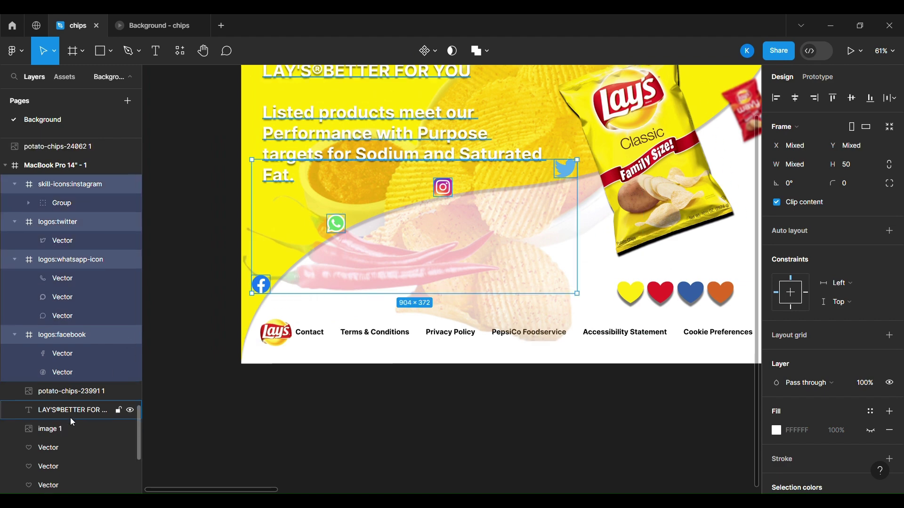
- Add the red frame's WhatsApp, Facebook, Instagram and Twitter icons to the current selection
scroll(70, 417, up, 10)
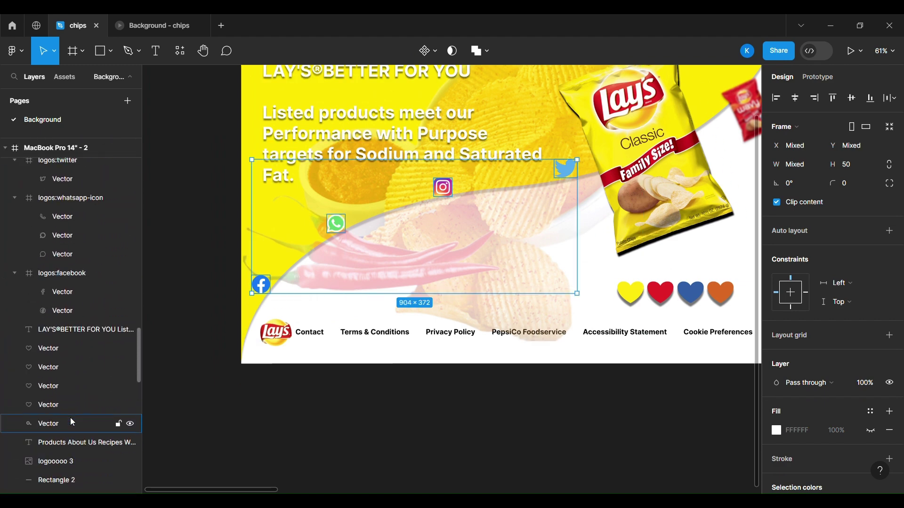
scroll(70, 417, up, 5)
scroll(453, 465, right, 10)
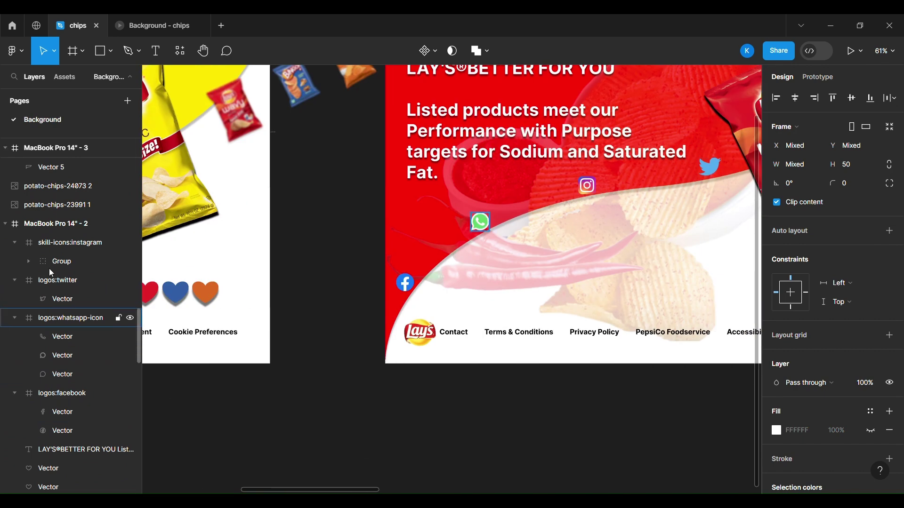
click(78, 318)
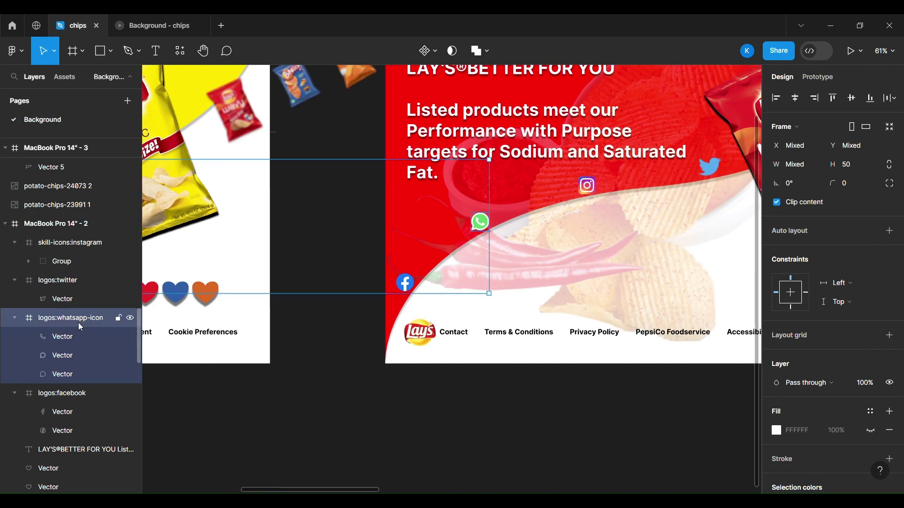
shift+click(62, 393)
shift+click(70, 242)
shift+click(57, 280)
- Extend the selection with the blue frame's Facebook, WhatsApp, Twitter and Instagram icons
scroll(307, 321, right, 10)
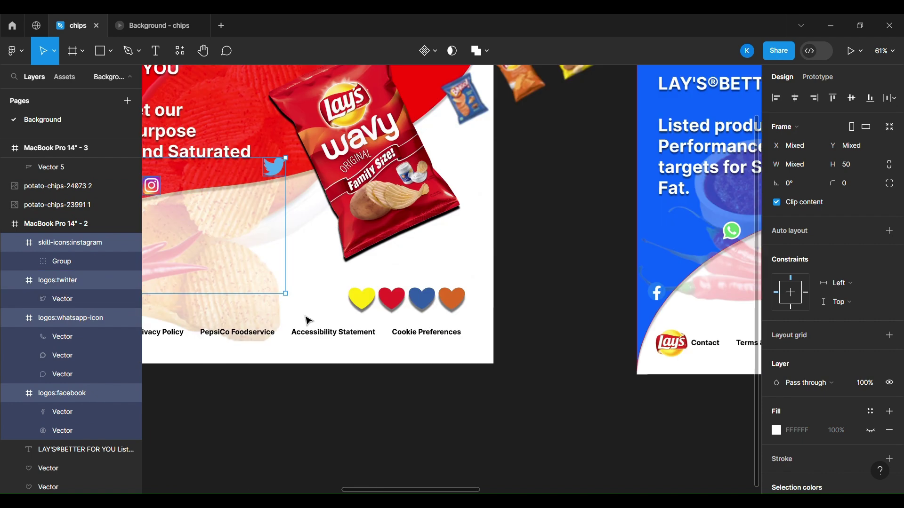
scroll(307, 321, right, 8)
scroll(71, 189, up, 8)
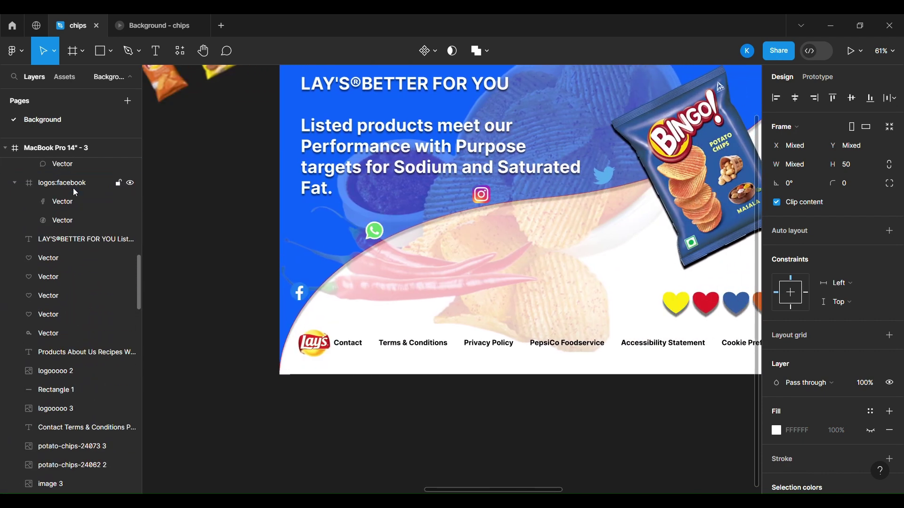
click(73, 188)
scroll(72, 188, up, 4)
shift+click(58, 259)
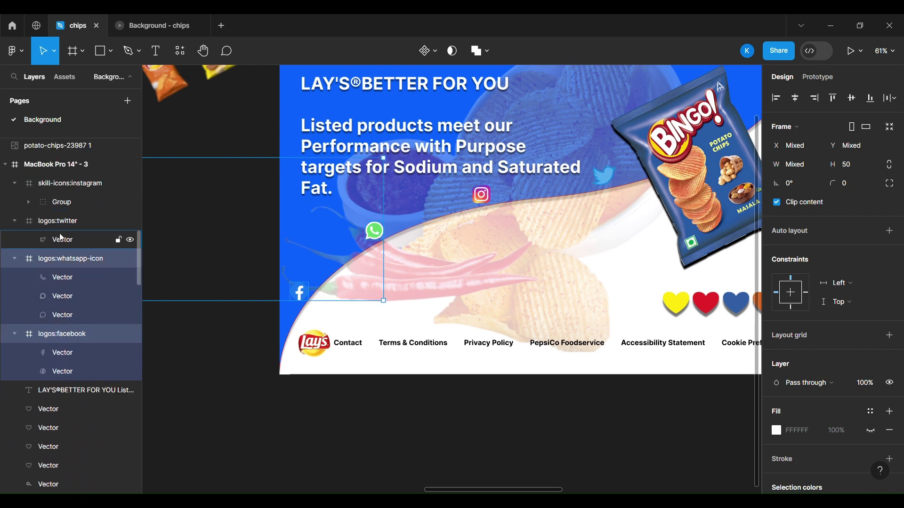
shift+click(57, 221)
shift+click(71, 183)
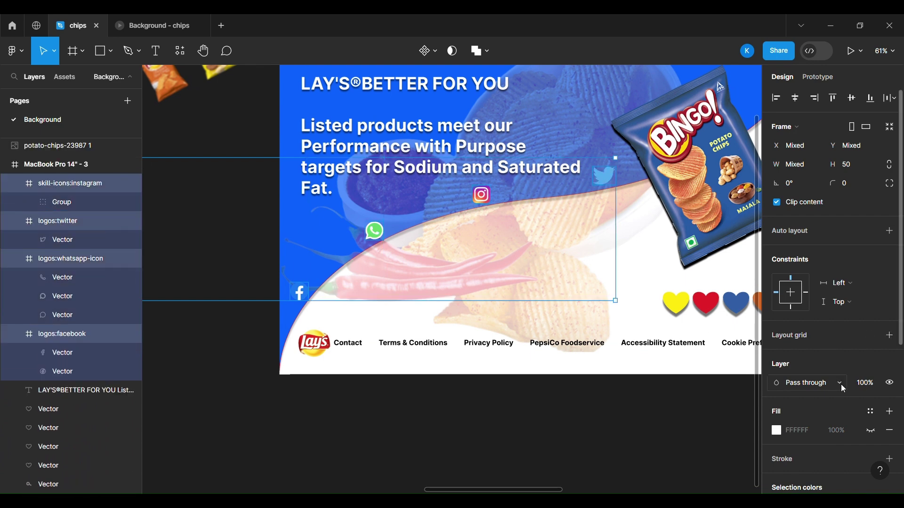
- Add a drop shadow with Y offset 10 to the selected social icons and adjust its opacity
scroll(843, 389, down, 4)
click(889, 420)
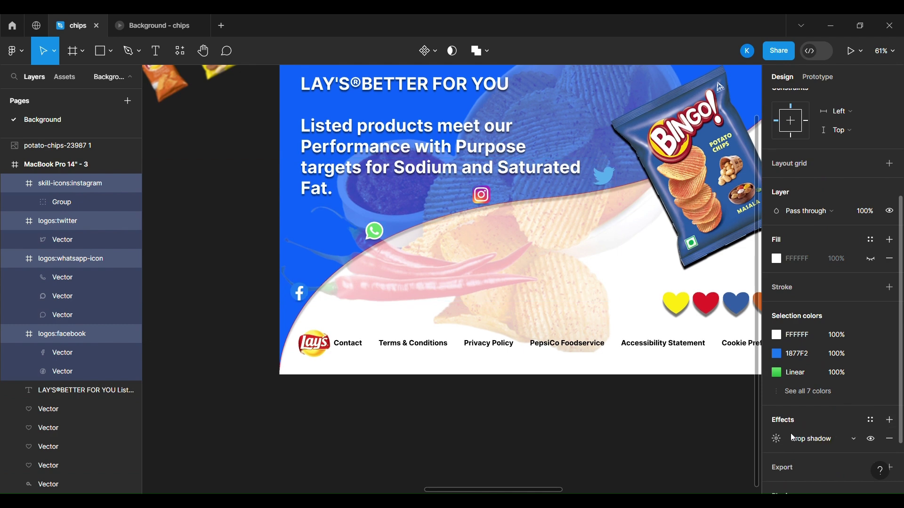
click(776, 439)
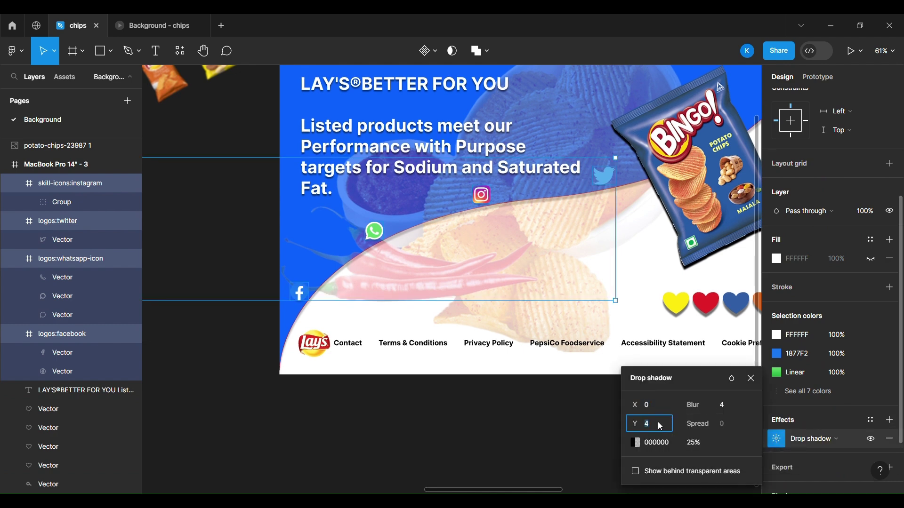
click(694, 444)
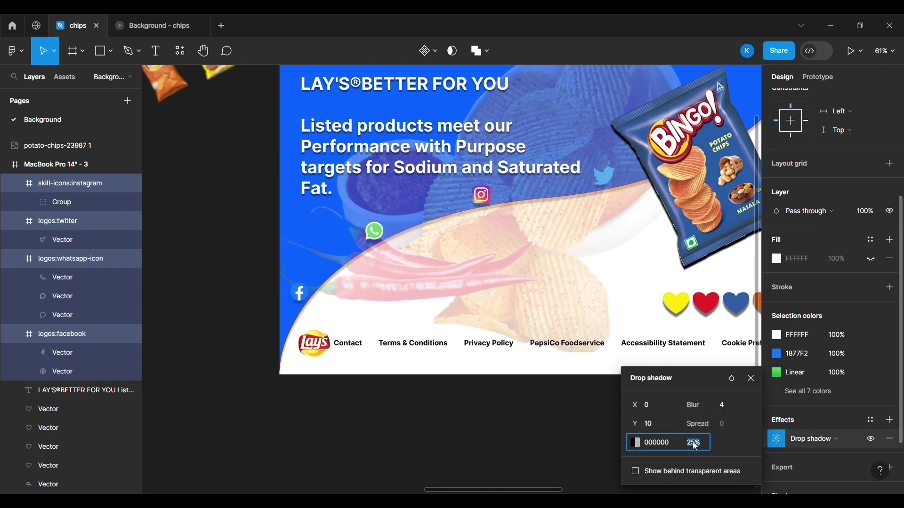
click(465, 458)
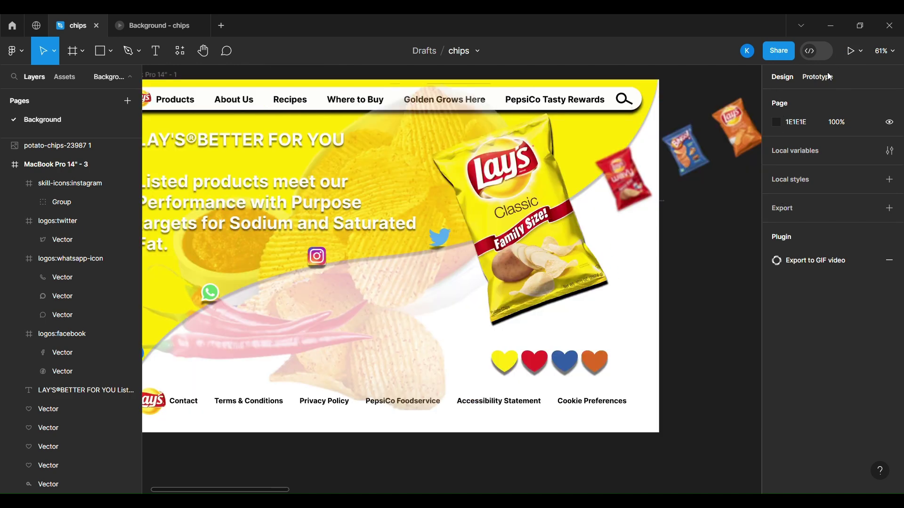
- Create an on-click prototype connection from the yellow frame's red heart to the red frame, MacBook Pro 14" - 2
click(827, 77)
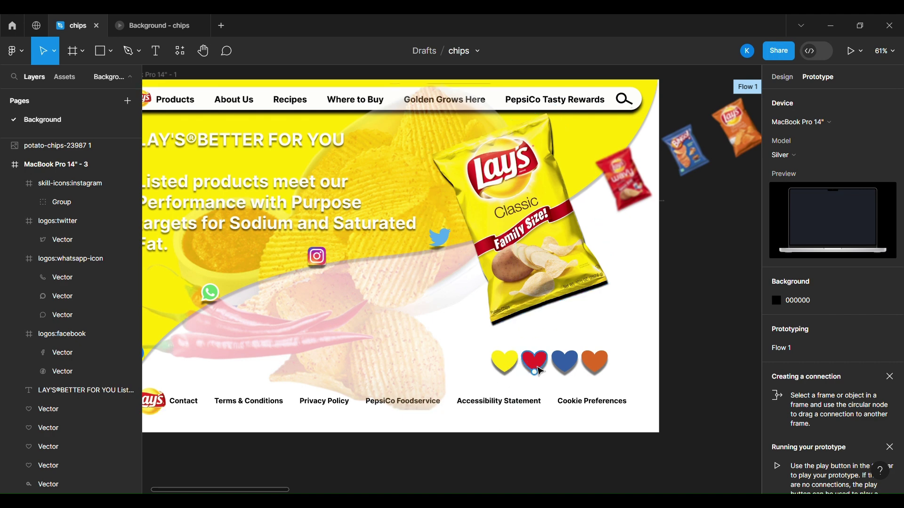
drag(547, 362, 748, 221)
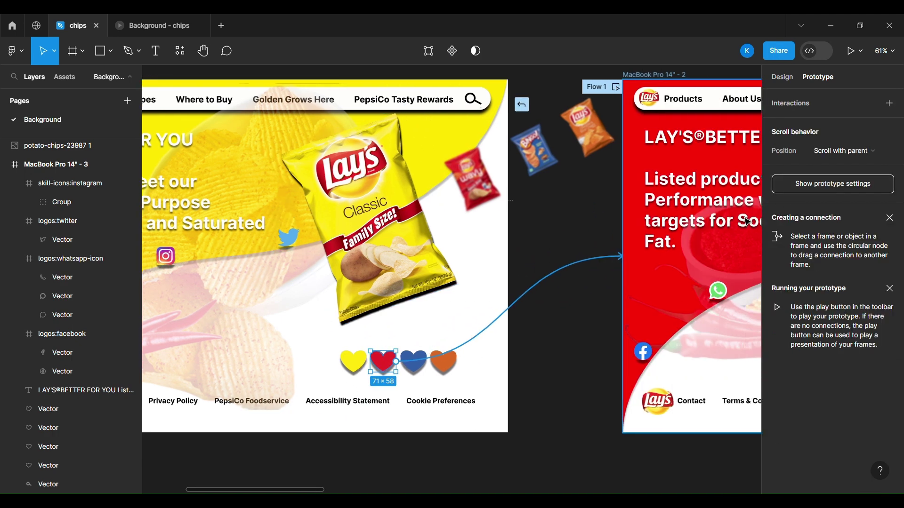
drag(692, 243, 692, 242)
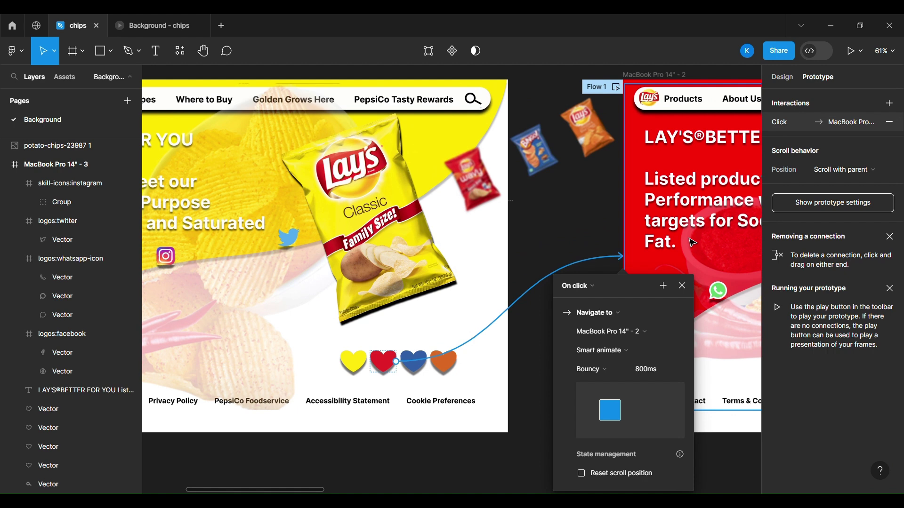
- Use Smart animate with Bouncy easing for the red heart's transition and set its duration to 600 ms
click(617, 351)
click(614, 356)
click(622, 370)
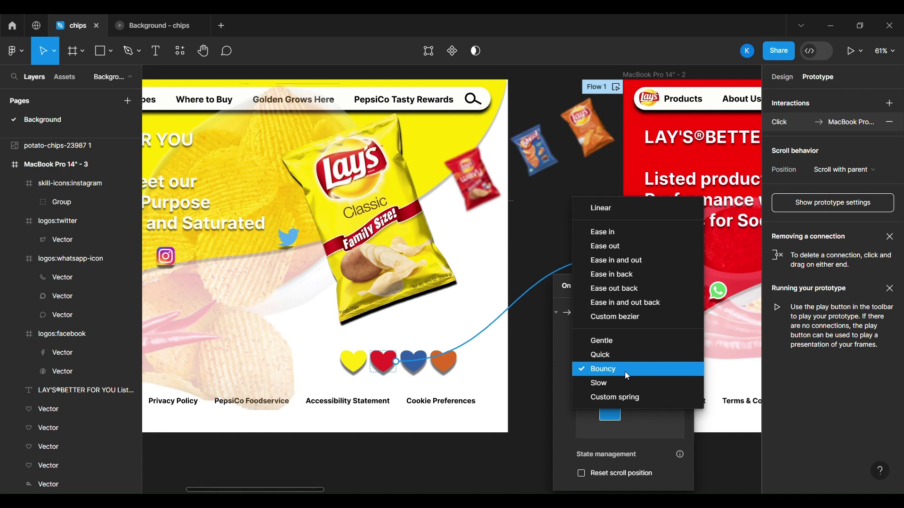
click(626, 374)
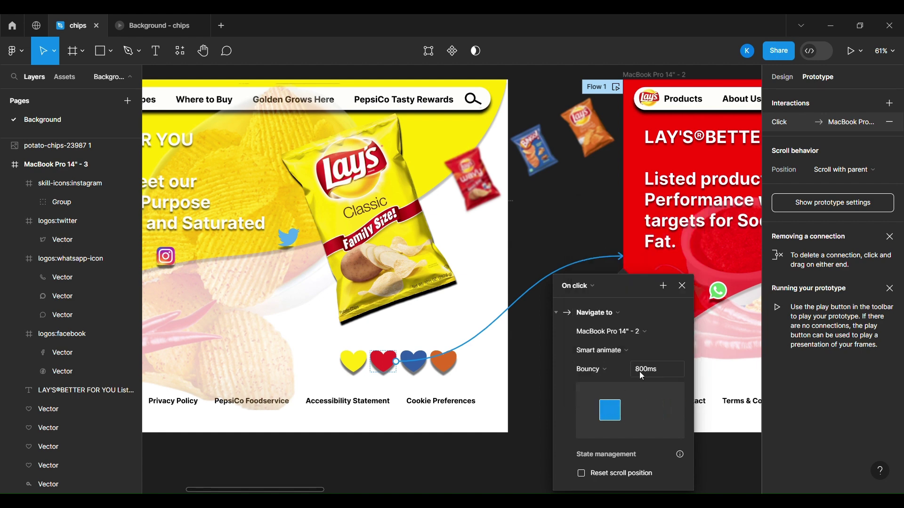
click(639, 370)
click(682, 287)
- Connect the yellow frame's blue heart to the blue frame, MacBook Pro 14" - 3, with an on-click interaction
click(427, 367)
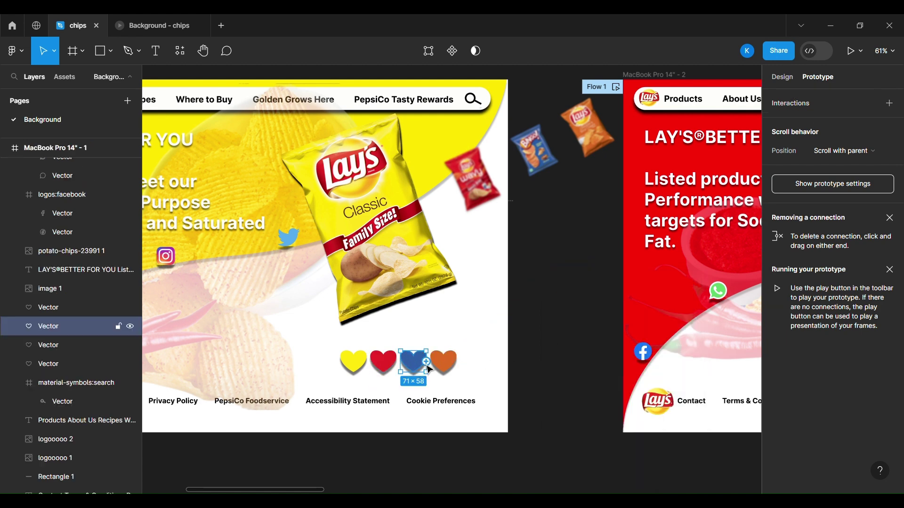
drag(430, 365, 729, 271)
scroll(428, 282, down, 2)
- Connect the yellow frame's orange heart to the orange frame, MacBook Pro 14" - 4, with an on-click interaction
scroll(428, 282, left, 10)
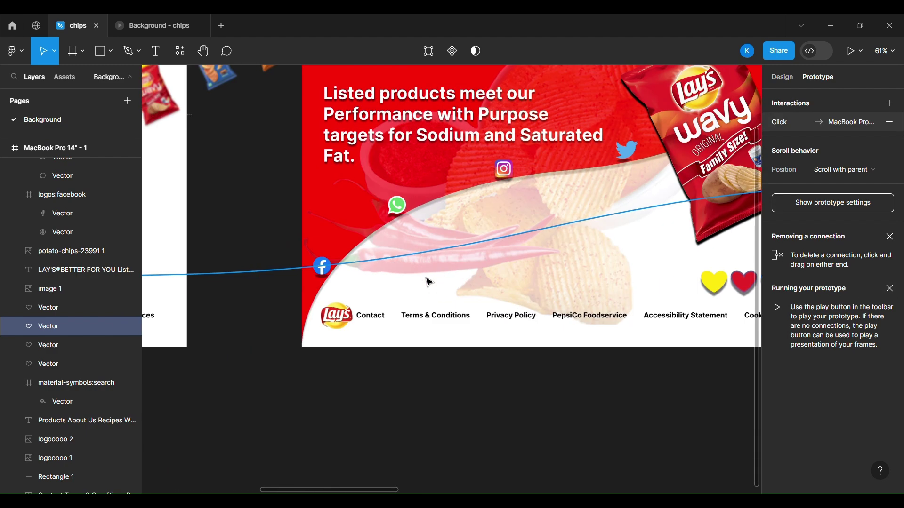
click(427, 277)
drag(444, 281, 578, 223)
scroll(437, 262, left, 20)
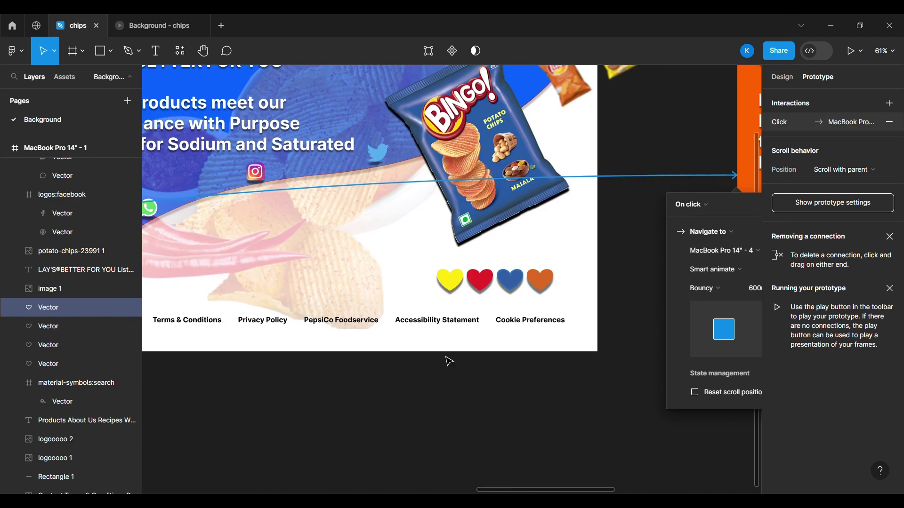
scroll(339, 285, right, 15)
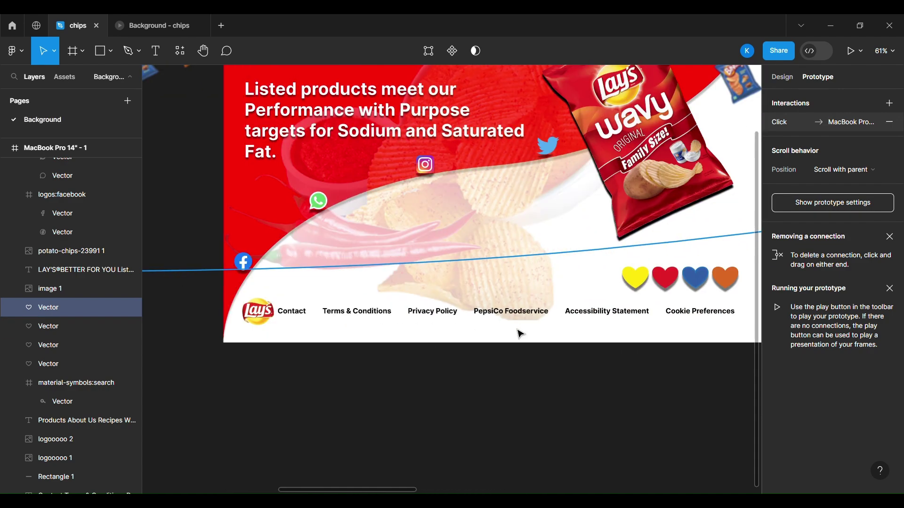
- Connect the red frame's yellow heart to the yellow frame, MacBook Pro 14" - 1, with an on-click Smart animate interaction
click(526, 285)
drag(534, 283, 667, 229)
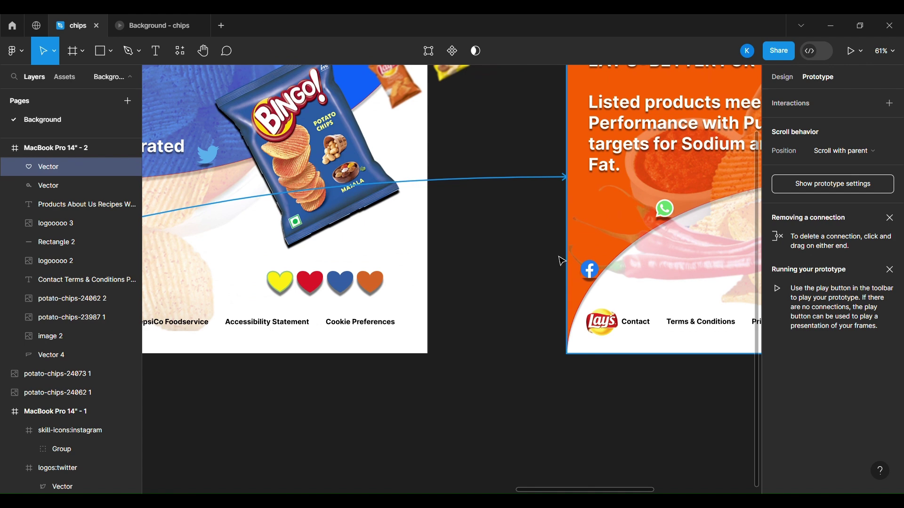
drag(558, 257, 1, 316)
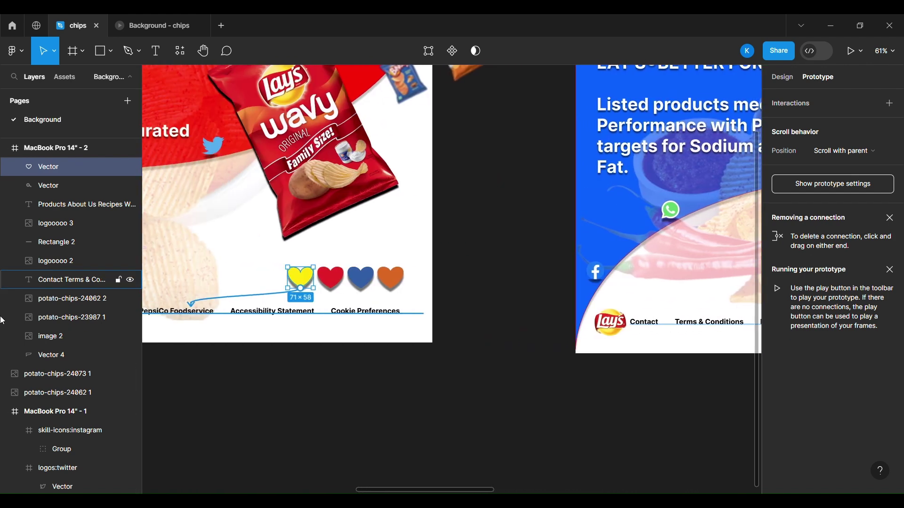
scroll(275, 231, left, 15)
drag(383, 202, 380, 199)
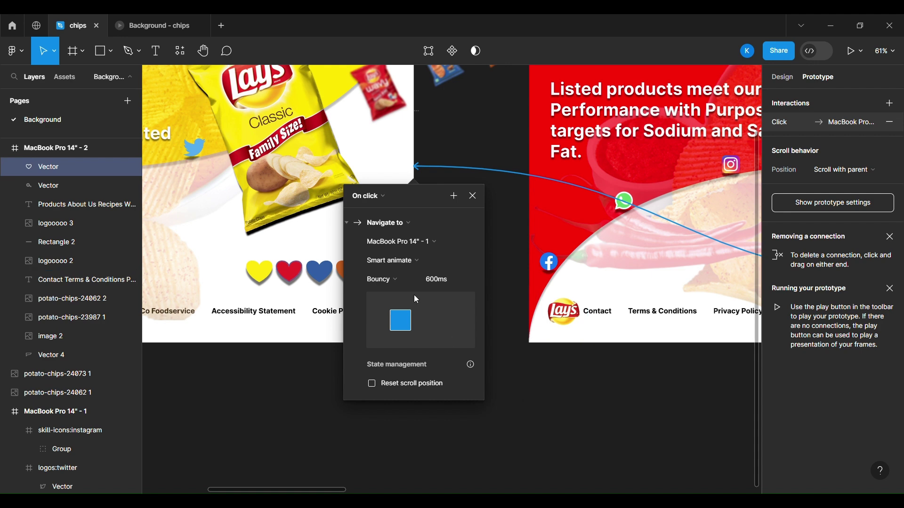
click(408, 261)
click(408, 263)
click(515, 395)
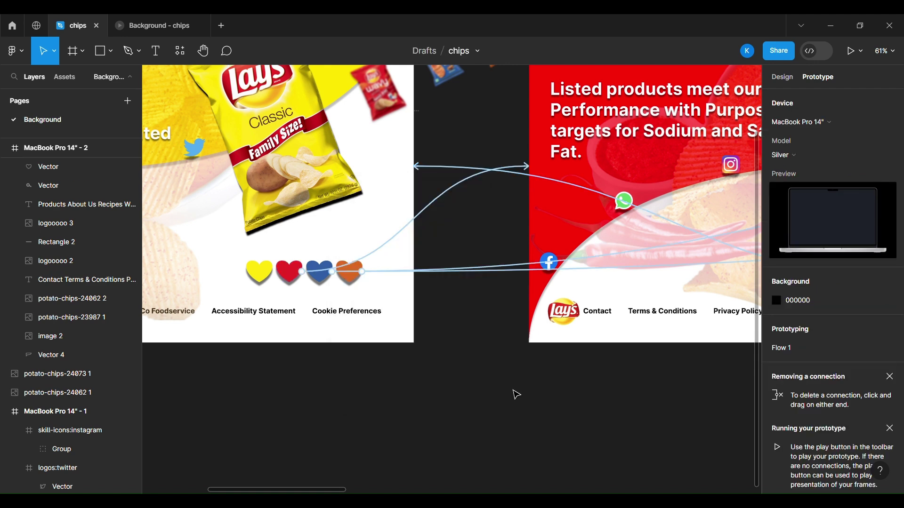
- Connect the red frame's blue heart to the blue frame, MacBook Pro 14" - 3, with an on-click interaction
scroll(516, 395, right, 8)
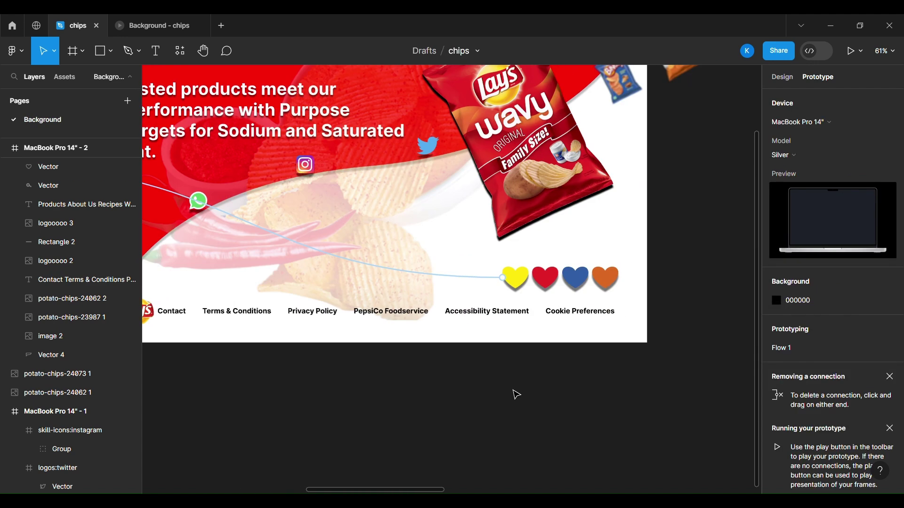
click(582, 287)
drag(587, 278, 698, 225)
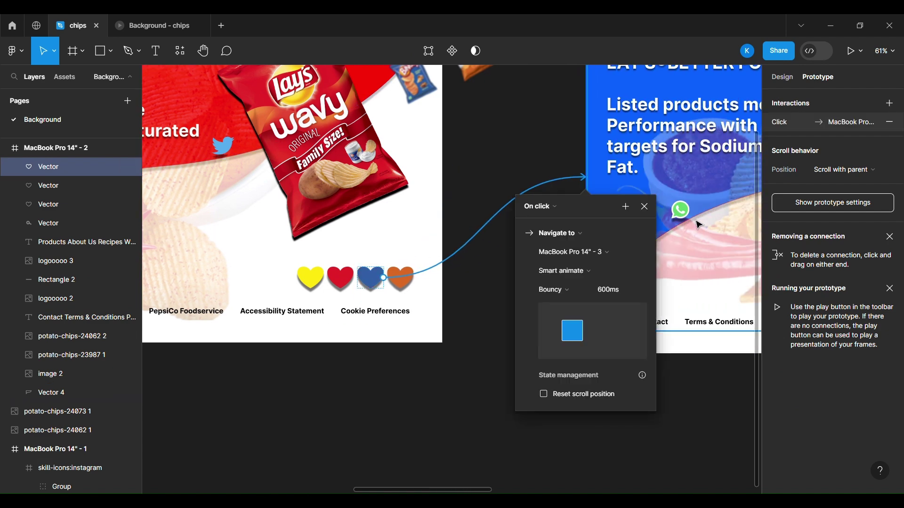
- Connect the red frame's orange heart to the orange frame, MacBook Pro 14" - 4, with an on-click interaction
click(410, 287)
drag(573, 232, 701, 221)
click(415, 375)
- Connect the blue frame's yellow heart to the yellow frame, MacBook Pro 14" - 1, with an on-click interaction
scroll(415, 375, left, 10)
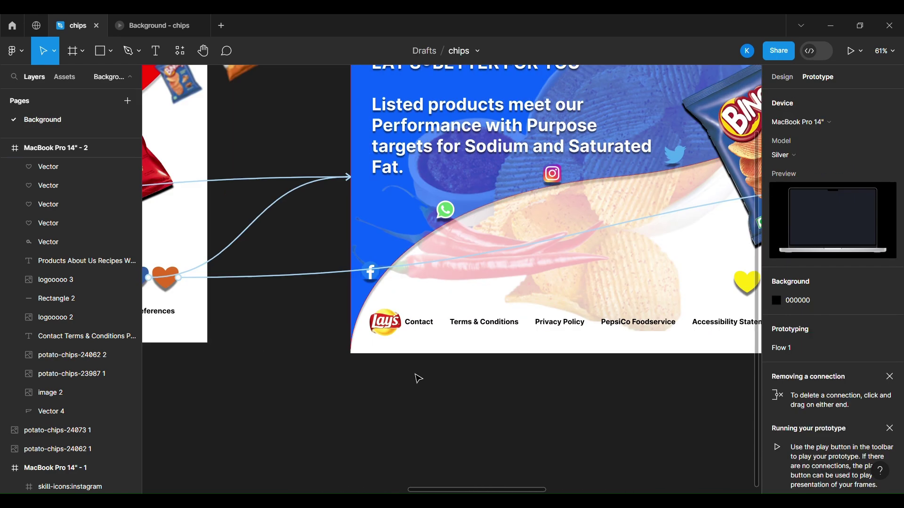
scroll(580, 341, right, 7)
click(538, 290)
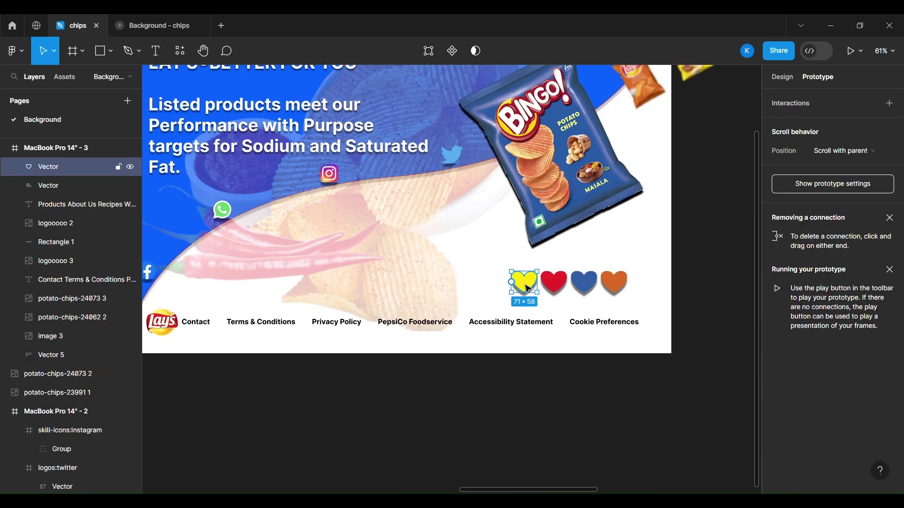
drag(516, 288, 266, 292)
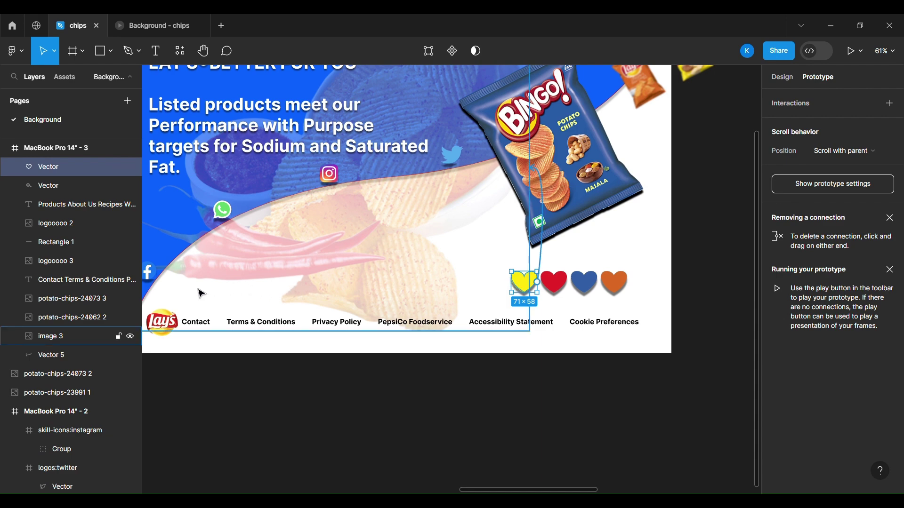
drag(198, 289, 248, 222)
- Connect the blue frame's red heart to the red frame, MacBook Pro 14" - 2, with an on-click interaction
scroll(444, 265, right, 15)
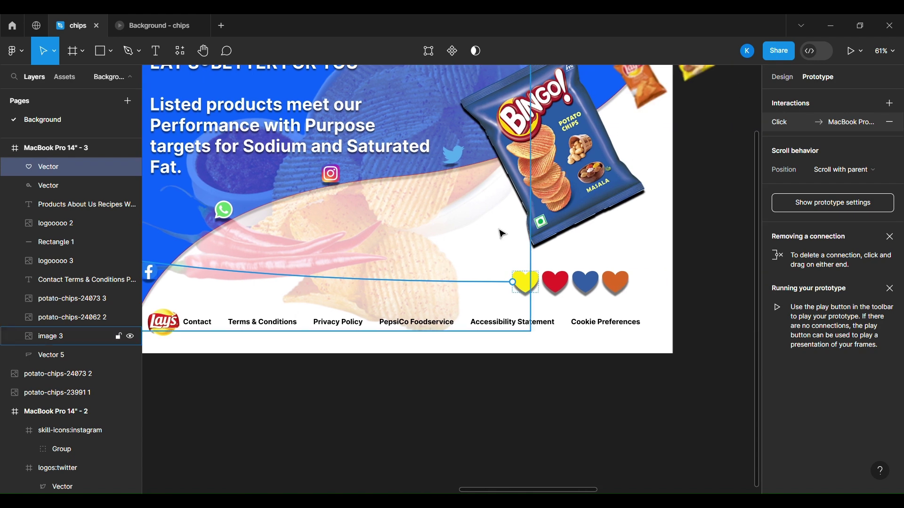
click(555, 281)
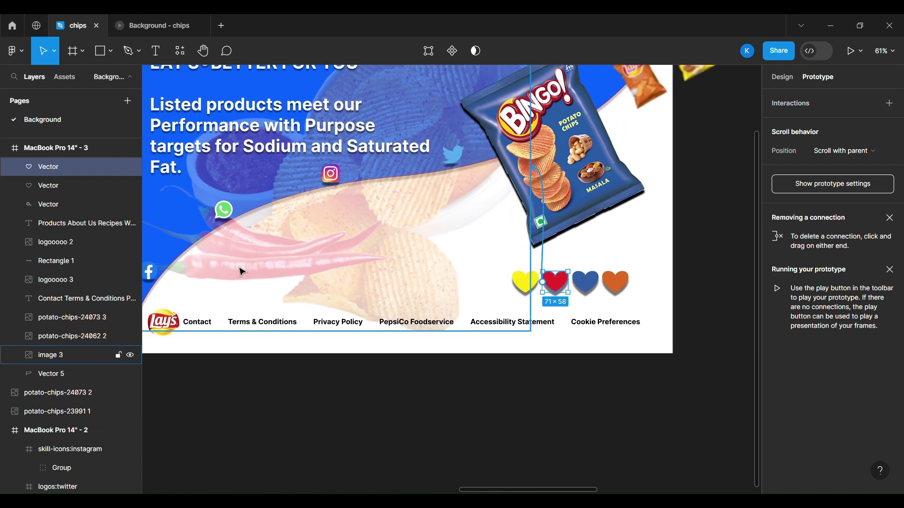
drag(161, 272, 193, 201)
drag(239, 134, 270, 195)
- Try to connect the blue frame's orange heart to the orange frame, MacBook Pro 14" - 4
scroll(414, 240, right, 8)
scroll(484, 302, right, 15)
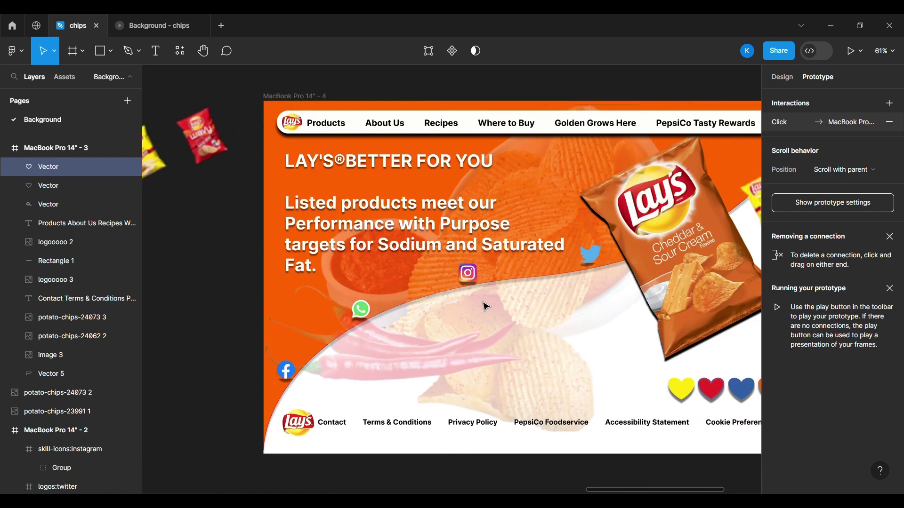
scroll(484, 302, down, 3)
scroll(483, 302, left, 11)
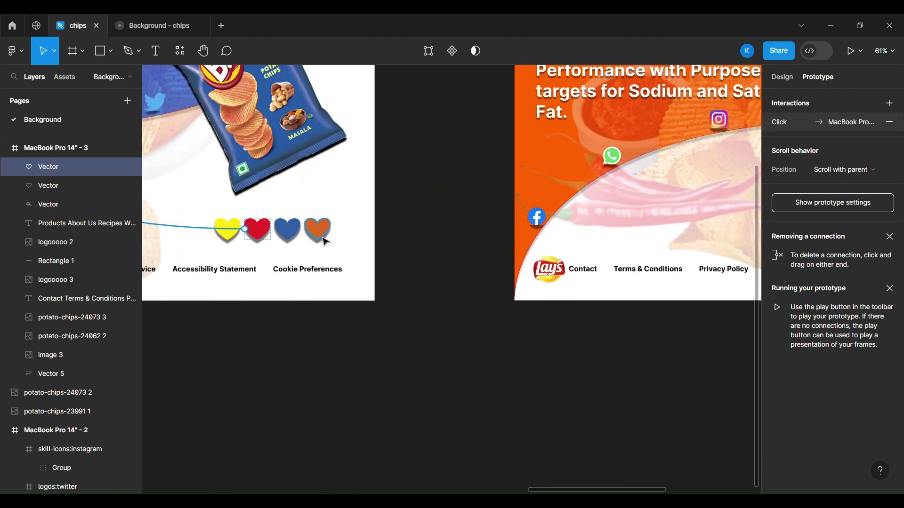
click(325, 240)
drag(330, 229, 521, 191)
click(429, 356)
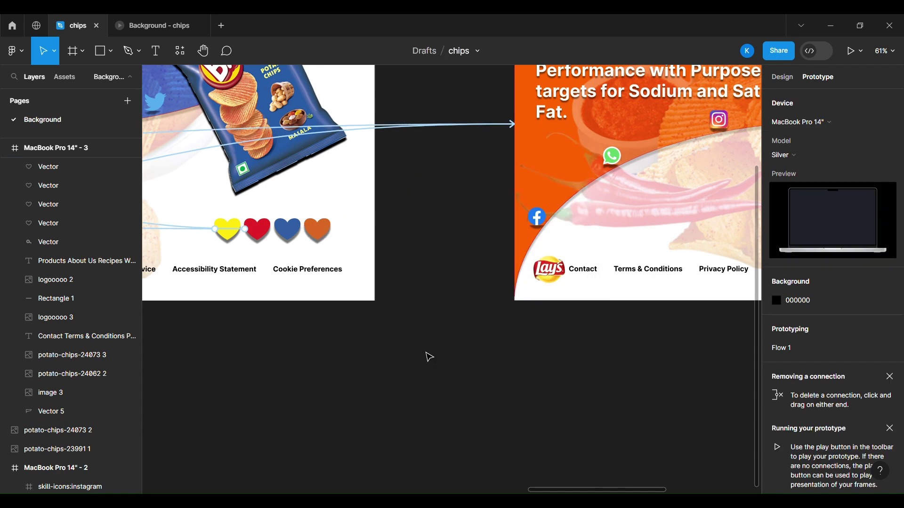
- Connect the orange frame's yellow heart to the yellow frame, MacBook Pro 14" - 1, with an on-click interaction
click(321, 244)
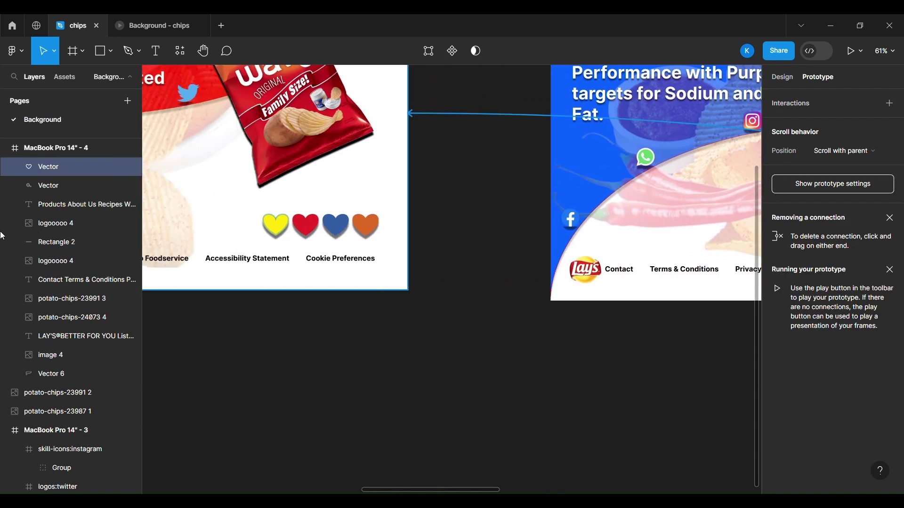
drag(1, 232, 527, 144)
drag(375, 88, 362, 94)
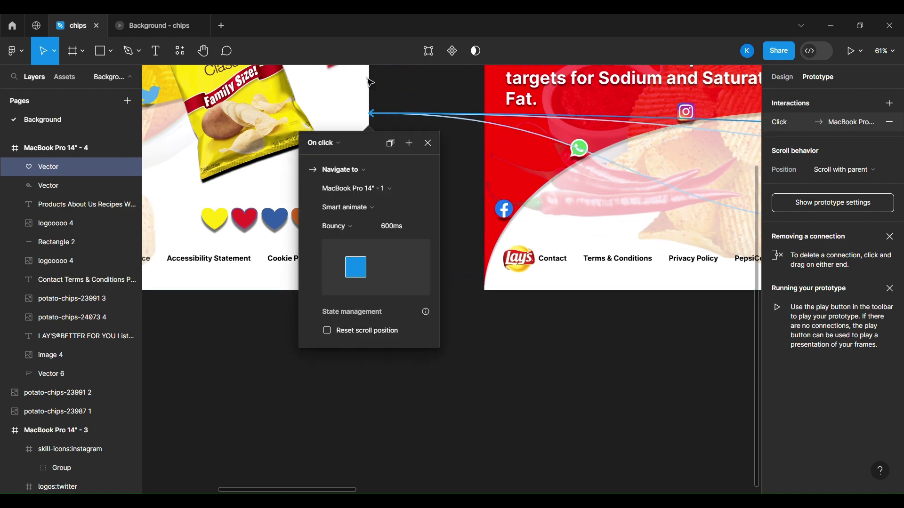
- Connect the orange frame's red heart to the red frame, MacBook Pro 14" - 2, with an on-click interaction
scroll(480, 273, right, 6)
scroll(537, 274, left, 3)
scroll(538, 275, right, 3)
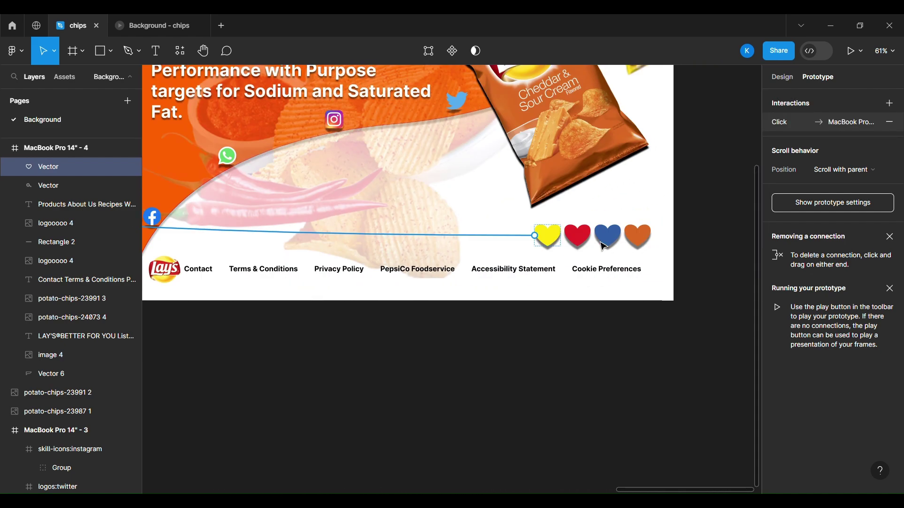
click(588, 242)
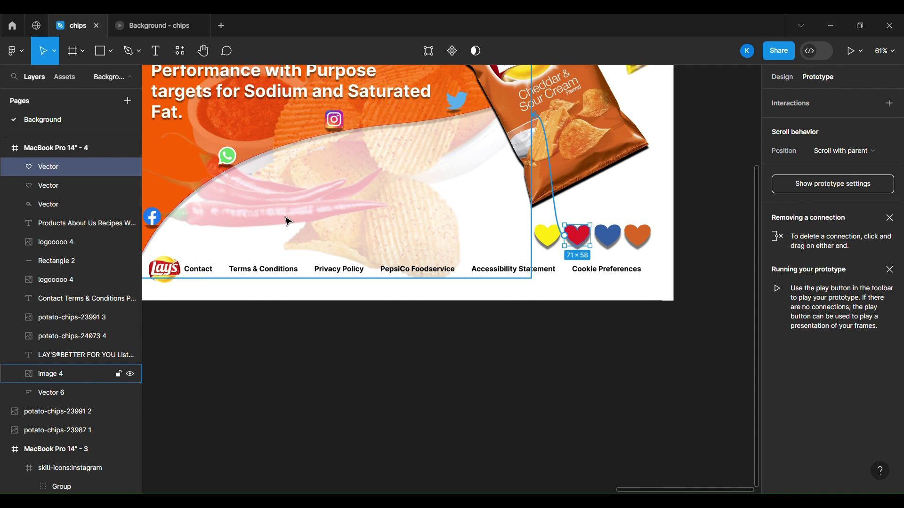
drag(191, 221, 753, 212)
scroll(453, 190, right, 9)
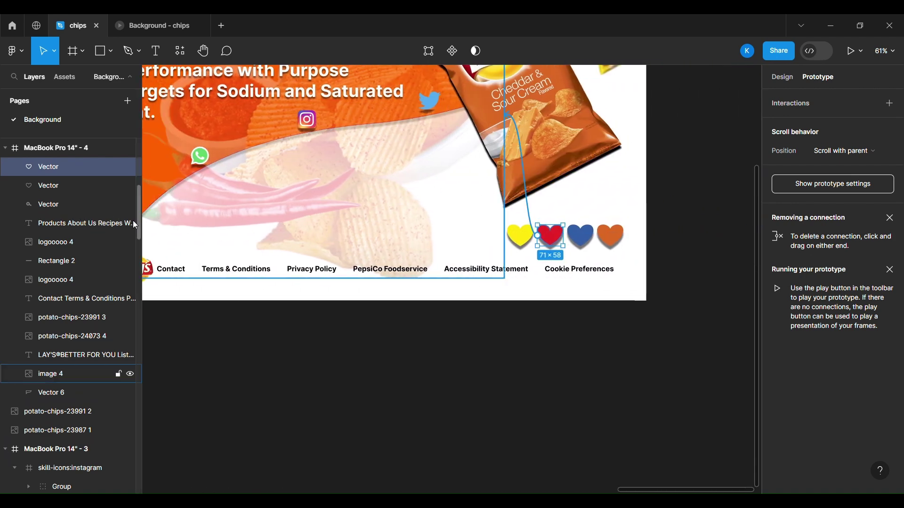
drag(132, 224, 376, 99)
scroll(547, 198, right, 20)
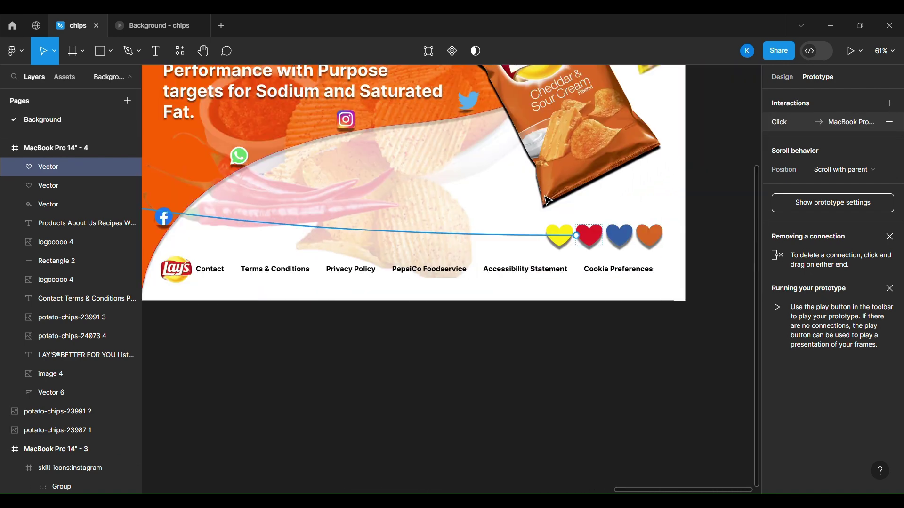
- Connect the orange frame's blue heart to the blue frame, MacBook Pro 14" - 3, with an on-click Smart animate interaction
click(612, 242)
drag(605, 235, 265, 242)
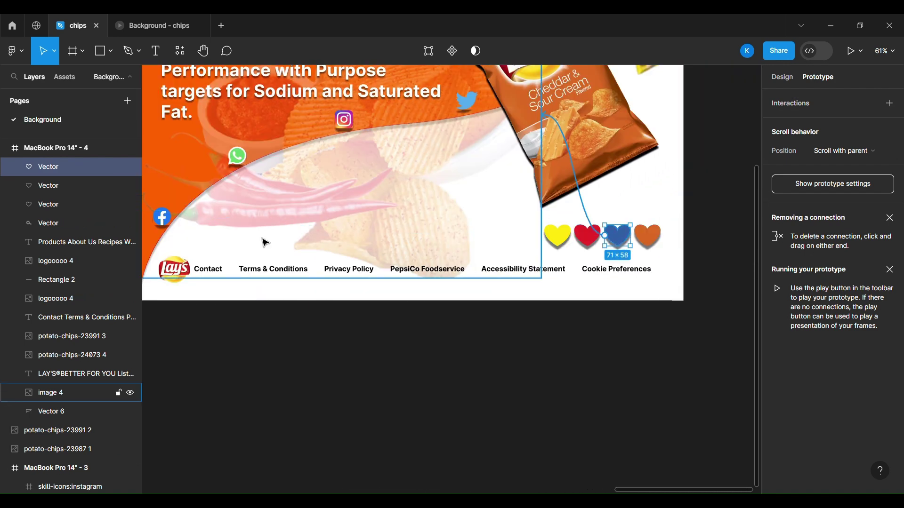
drag(162, 243, 329, 216)
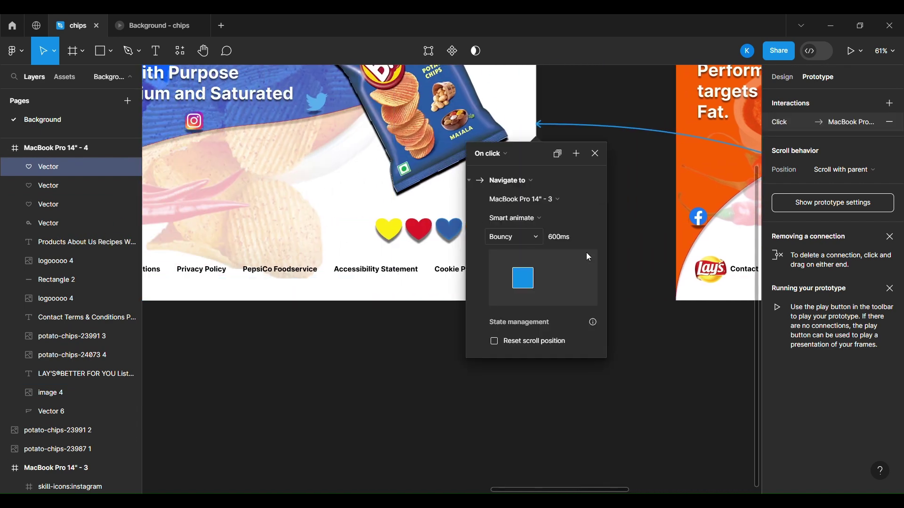
click(676, 338)
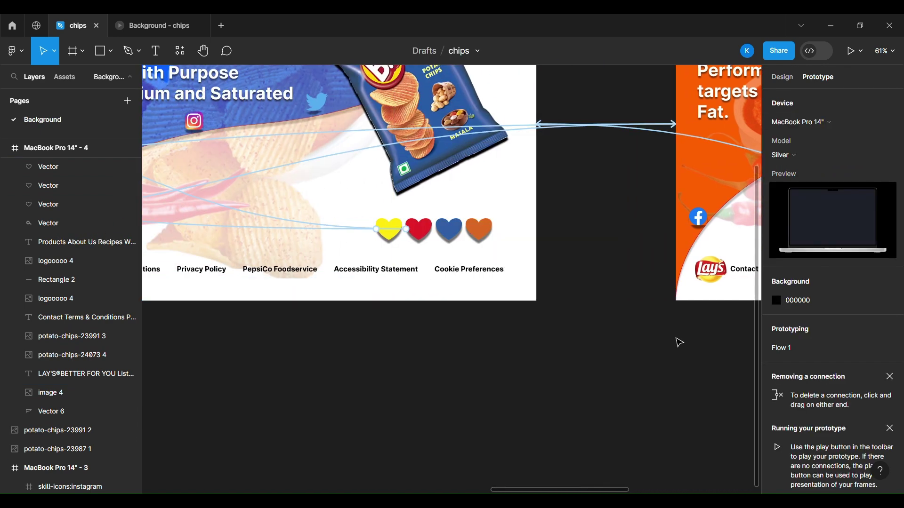
- Open the prototype presentation of the chips file and bring up the yellow Lay's page
scroll(676, 338, left, 12)
scroll(679, 342, left, 10)
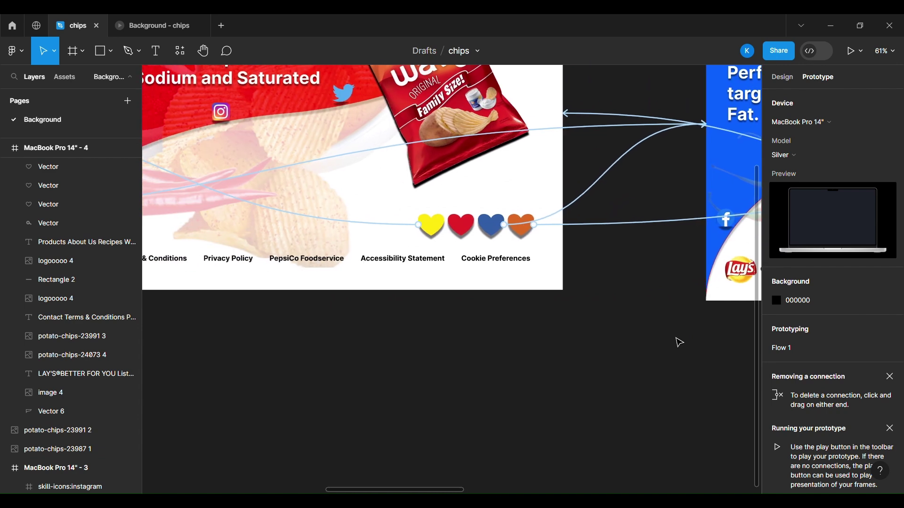
scroll(679, 342, up, 4)
scroll(679, 342, left, 1)
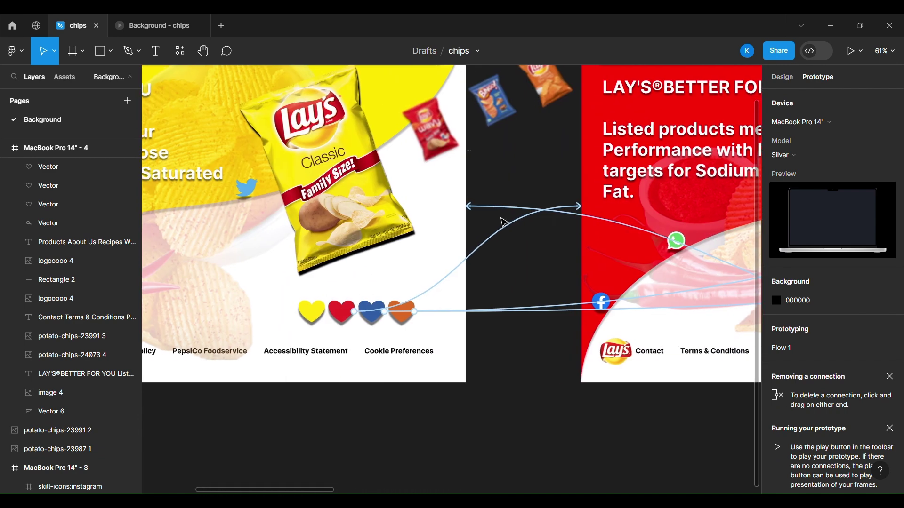
click(406, 203)
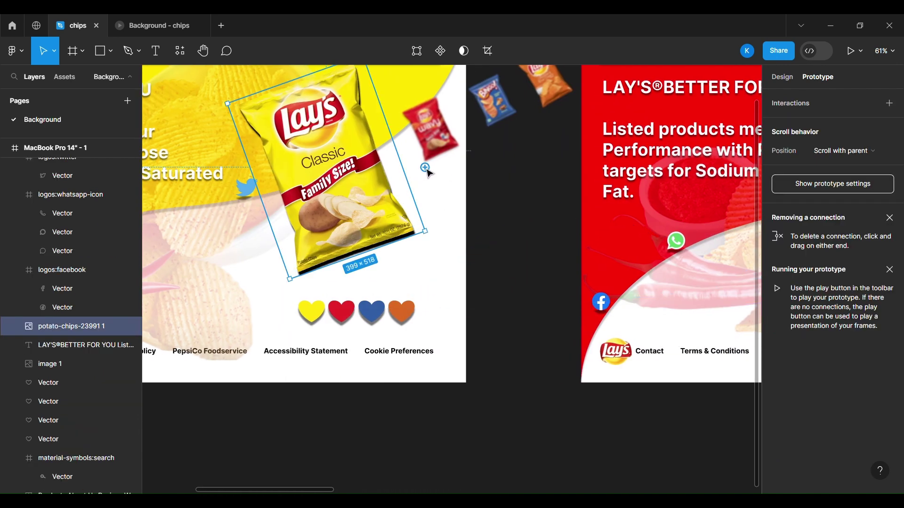
click(511, 324)
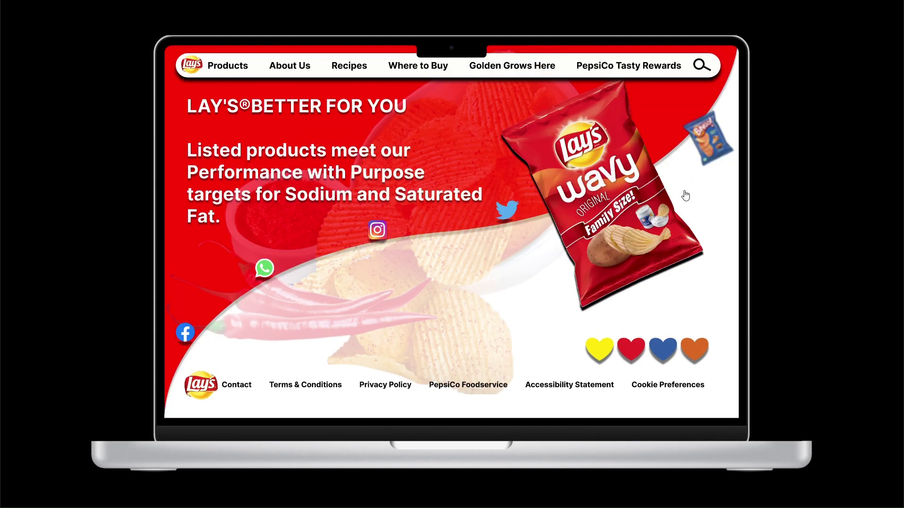
click(463, 494)
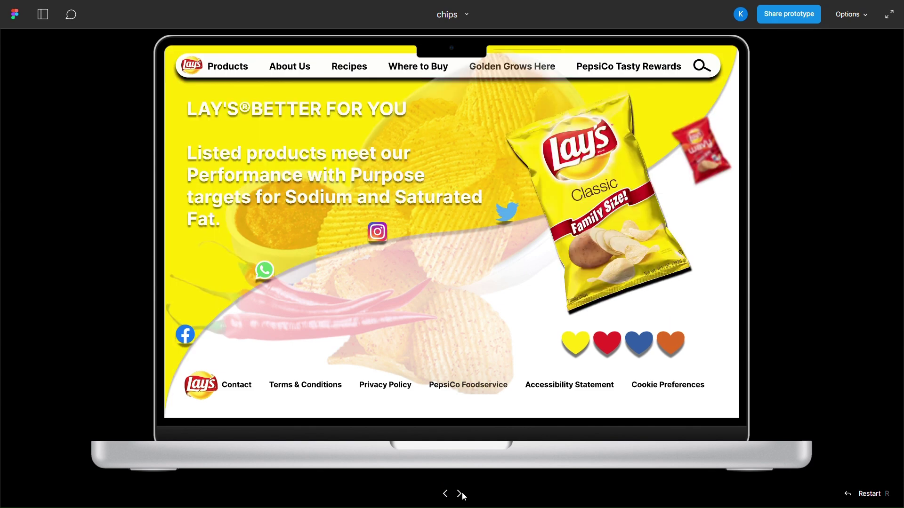
- Test the coloured hearts in the presentation by switching repeatedly between the yellow, red, blue and orange pages
click(613, 348)
click(664, 350)
click(683, 349)
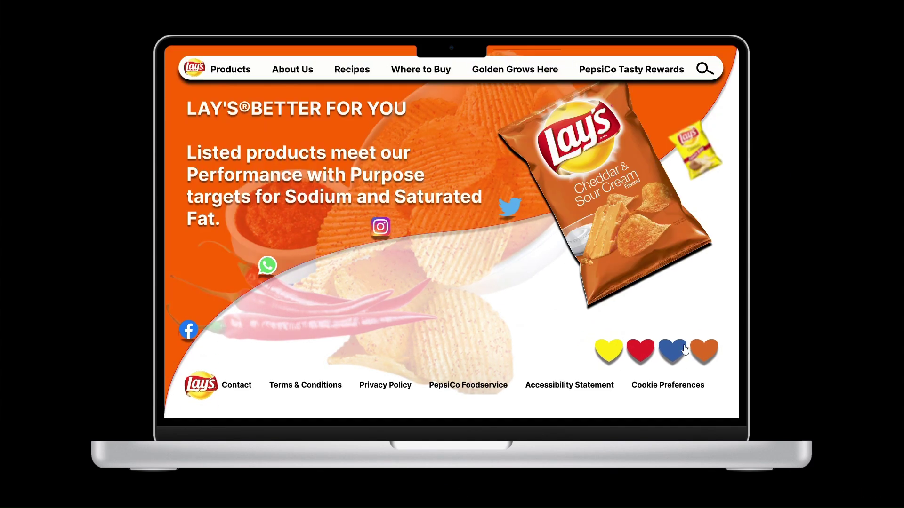
click(611, 355)
click(611, 355)
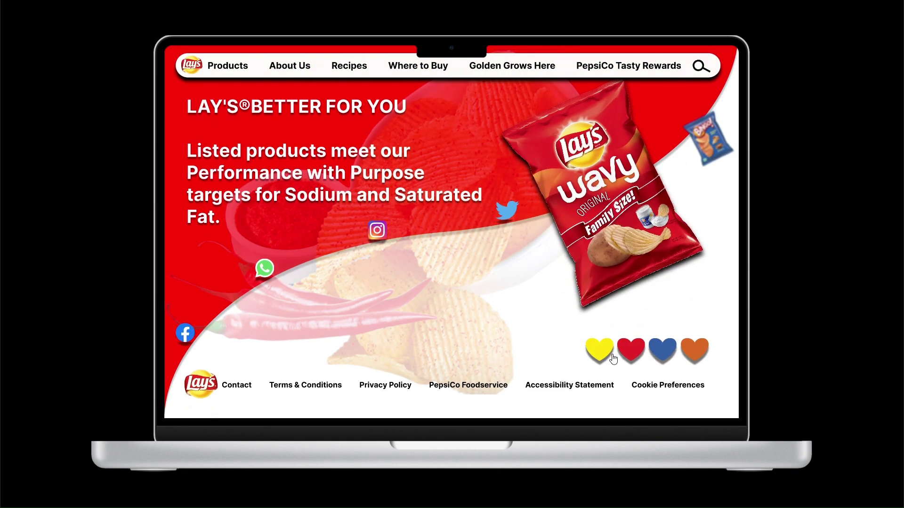
click(662, 358)
click(682, 358)
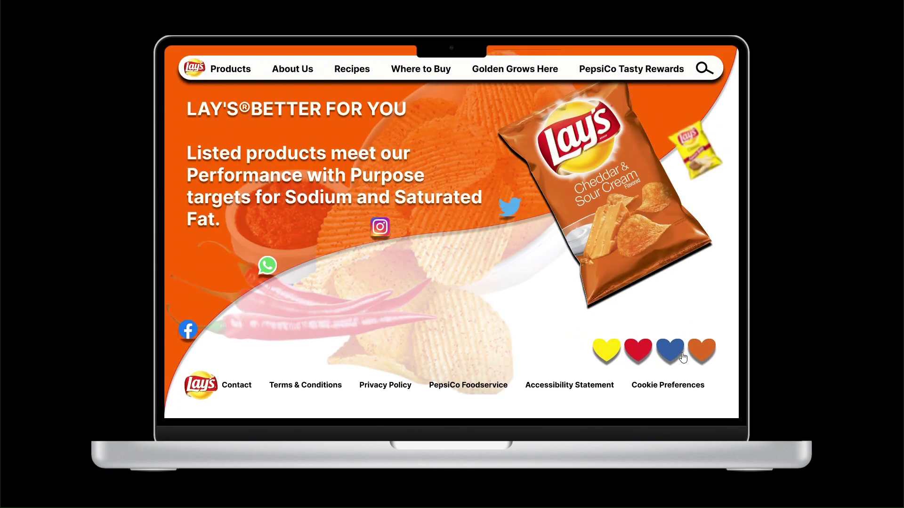
click(682, 358)
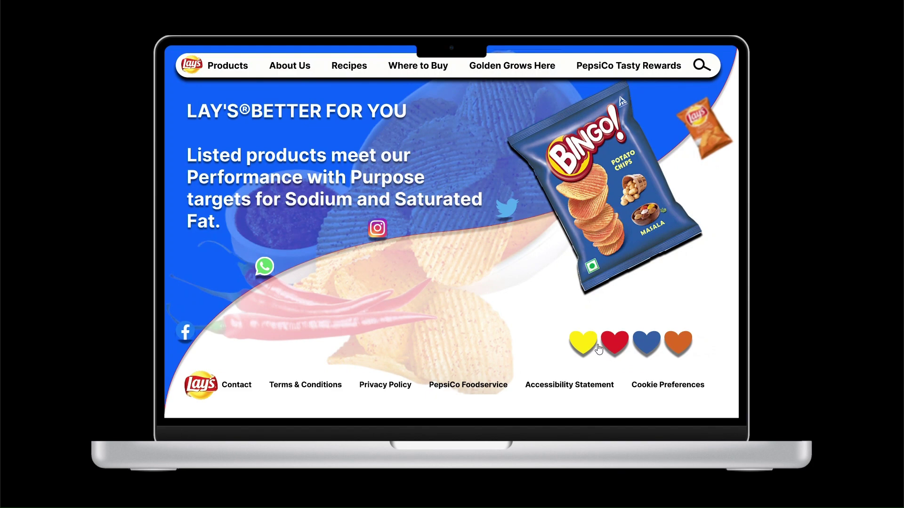
click(614, 353)
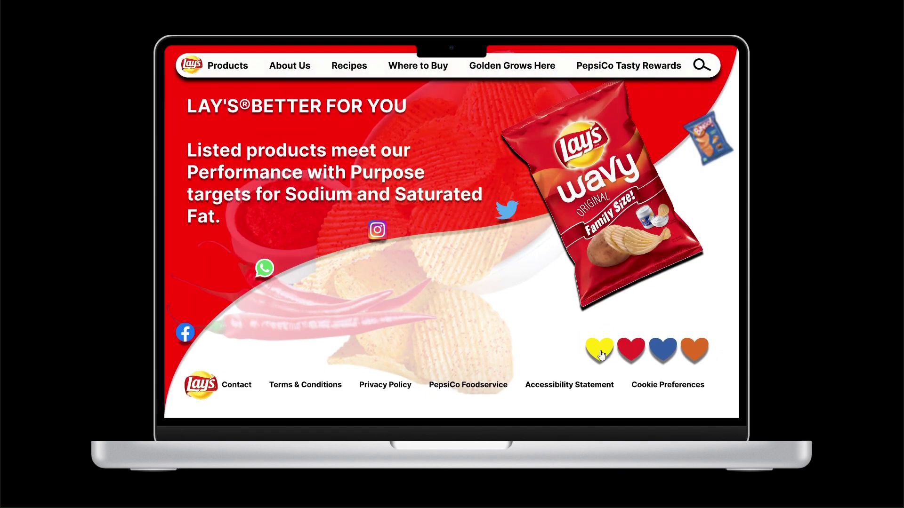
click(601, 354)
click(605, 355)
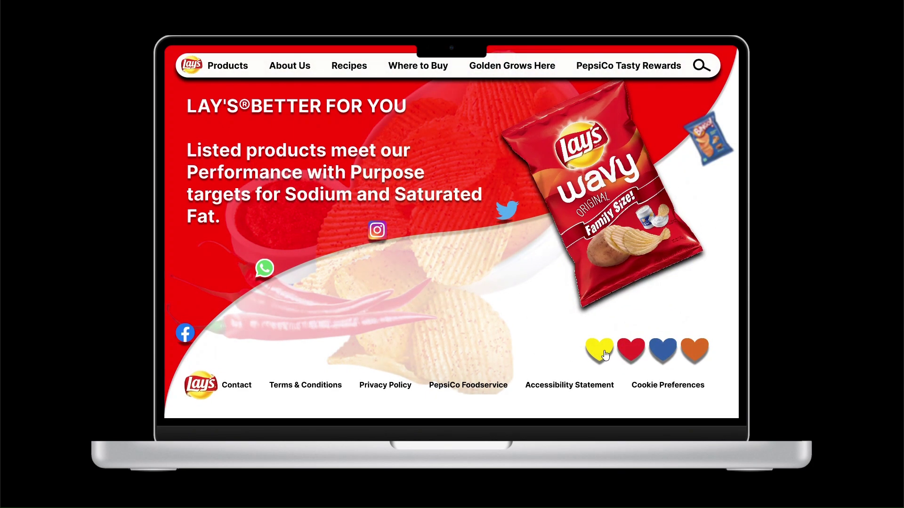
click(652, 351)
click(681, 354)
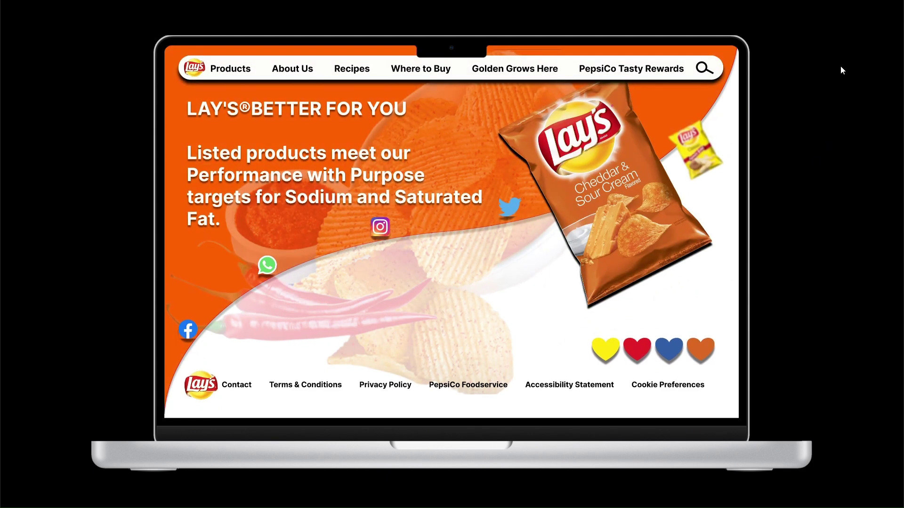